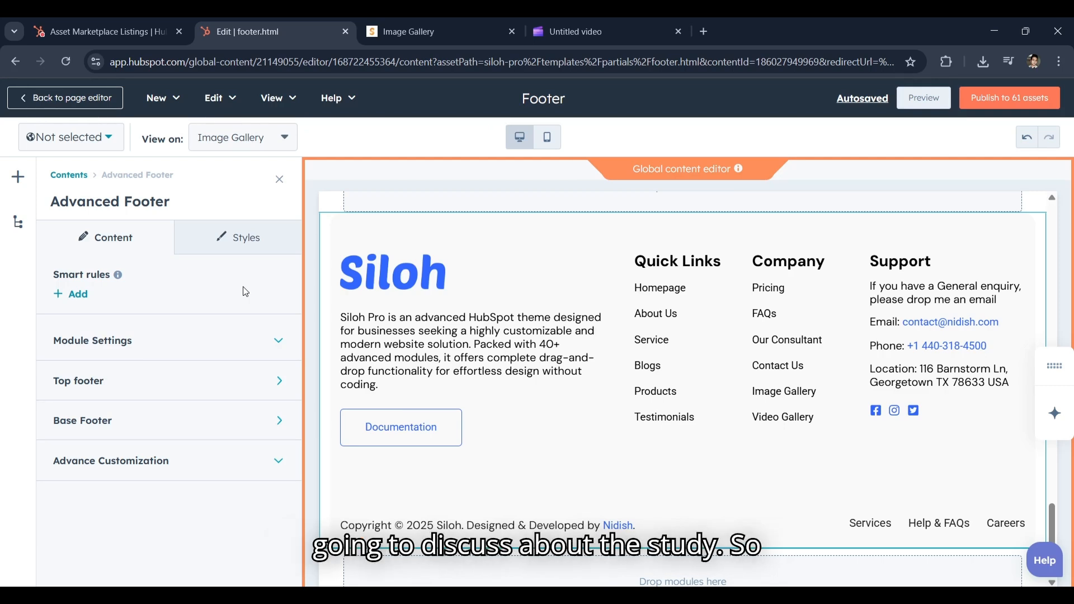
Step: Review the top footer column count and column arrangement options in the Advanced Footer's module settings
left_click(185, 354)
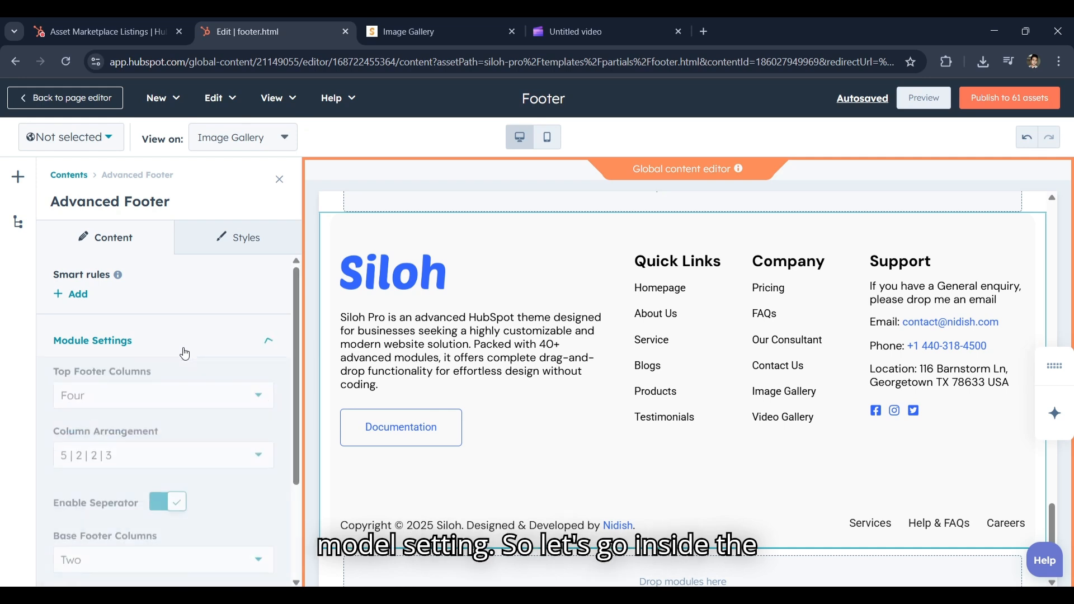
scroll(184, 350, "down", 2)
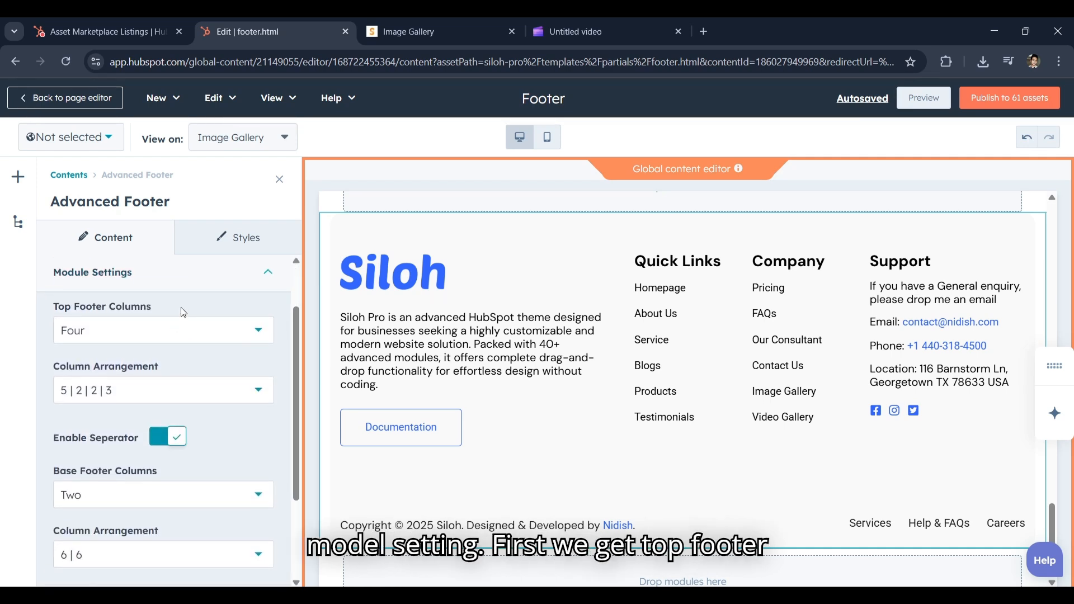
left_click(100, 333)
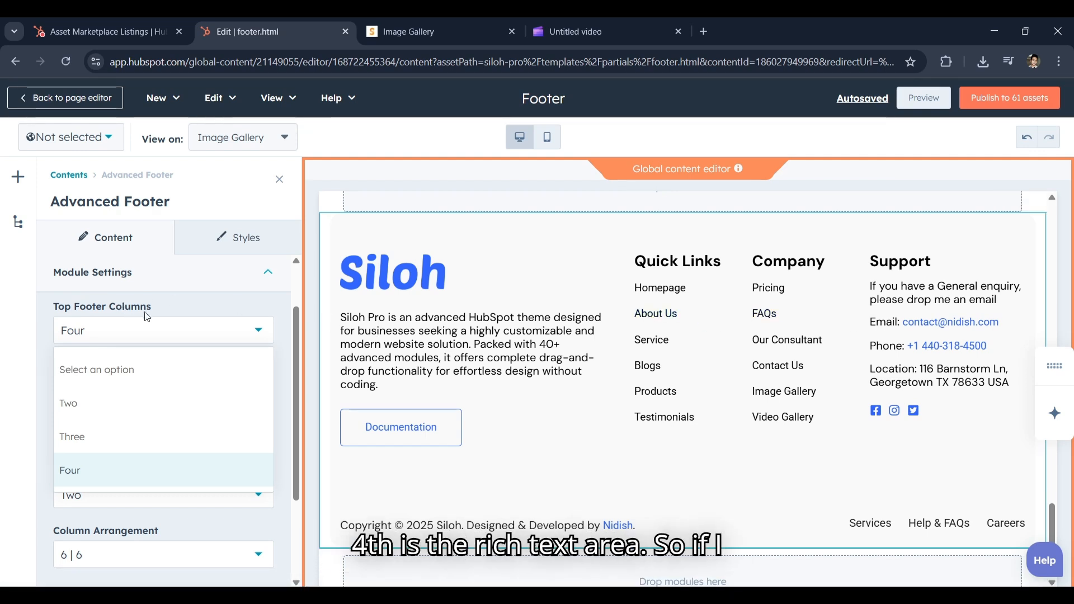
left_click(157, 325)
scroll(157, 325, "down", 1)
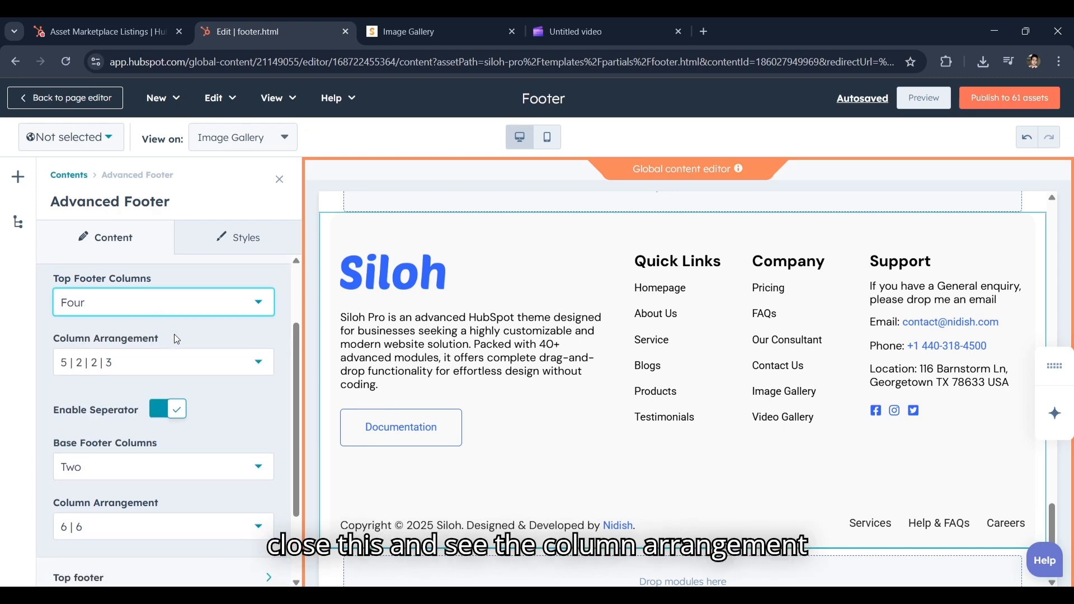
left_click_drag(174, 333, 82, 337)
left_click(47, 340)
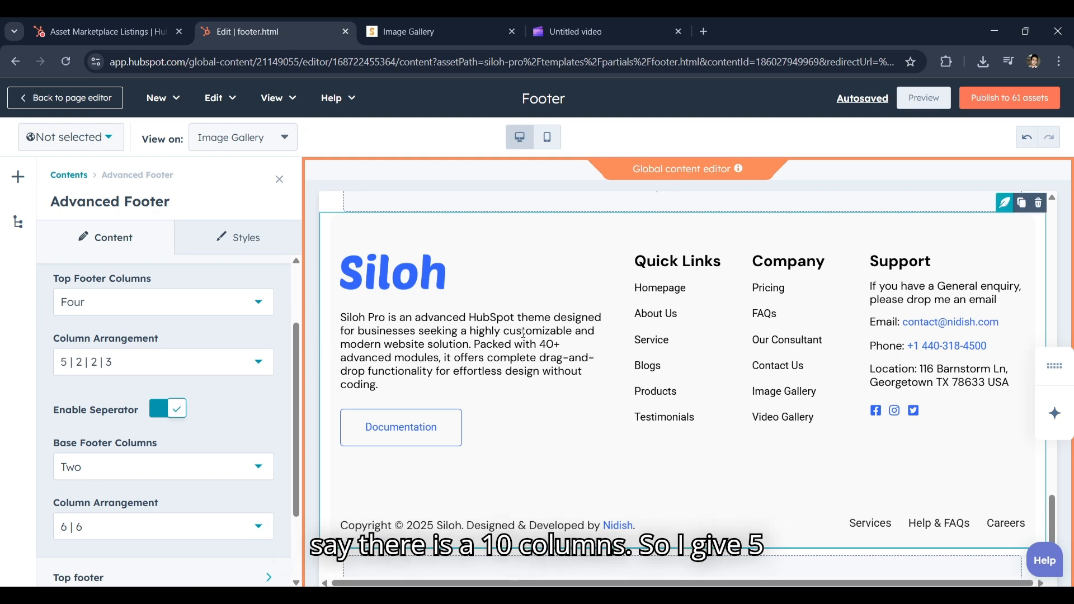
left_click_drag(339, 332, 566, 326)
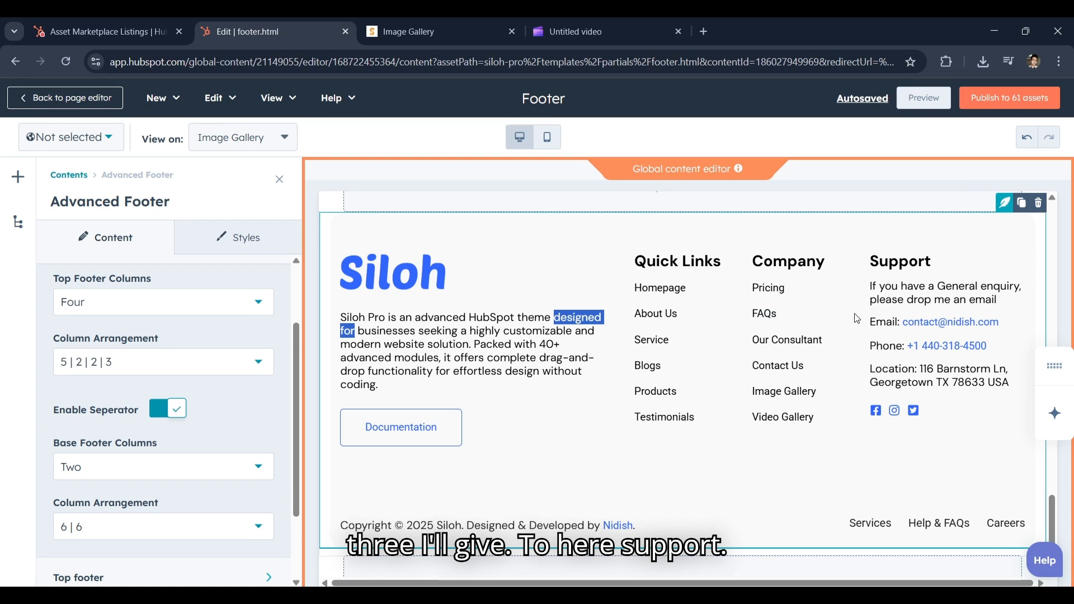
Step: Review the separator and base footer column settings against the footer preview, and collapse the module settings
scroll(169, 356, "down", 1)
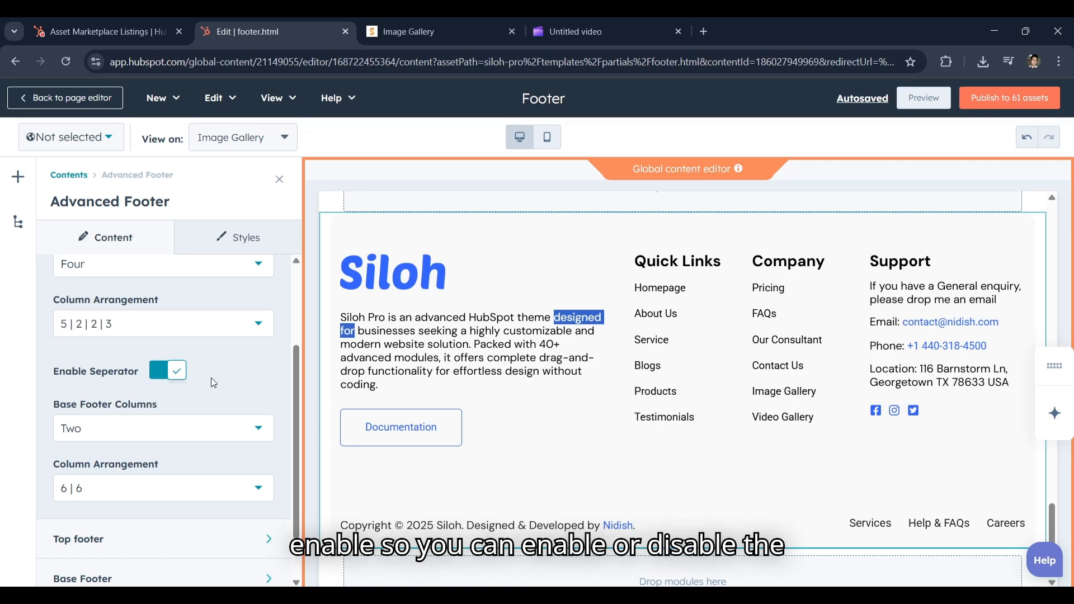
scroll(213, 383, "down", 2)
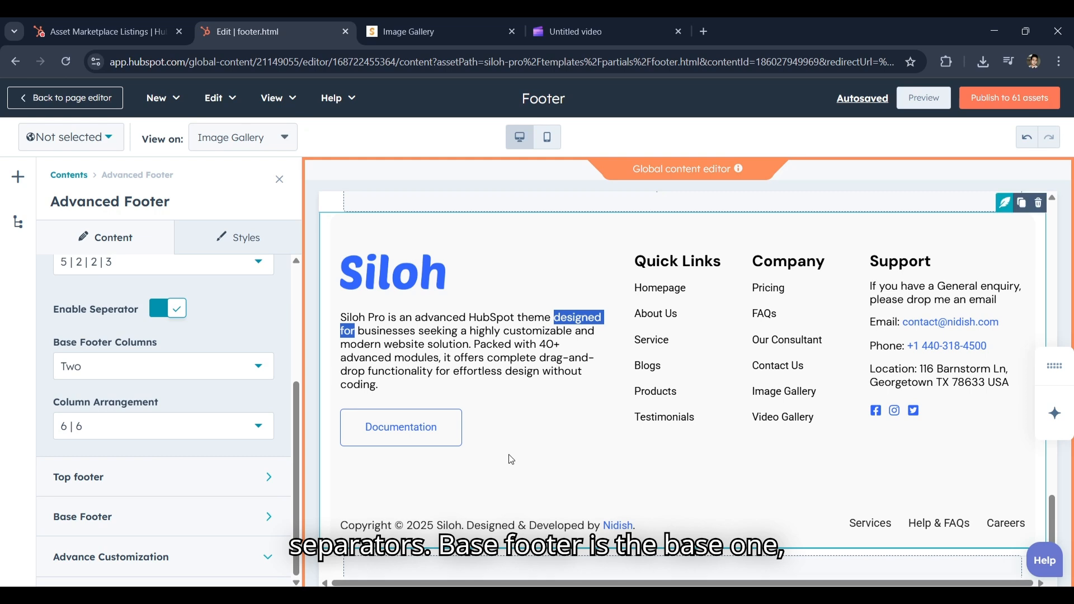
scroll(510, 458, "down", 1)
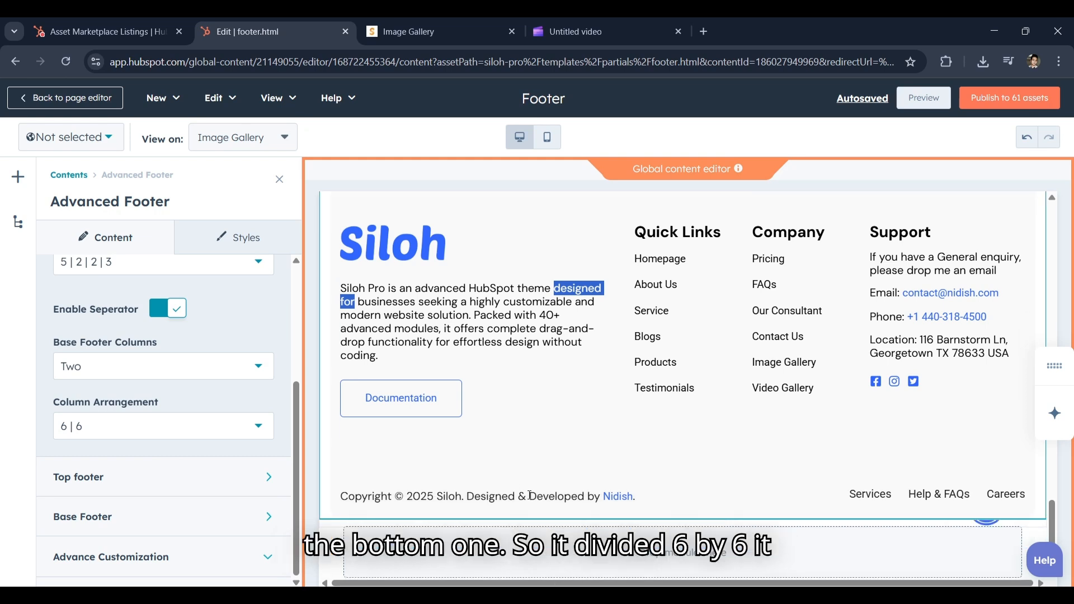
scroll(530, 496, "up", 1)
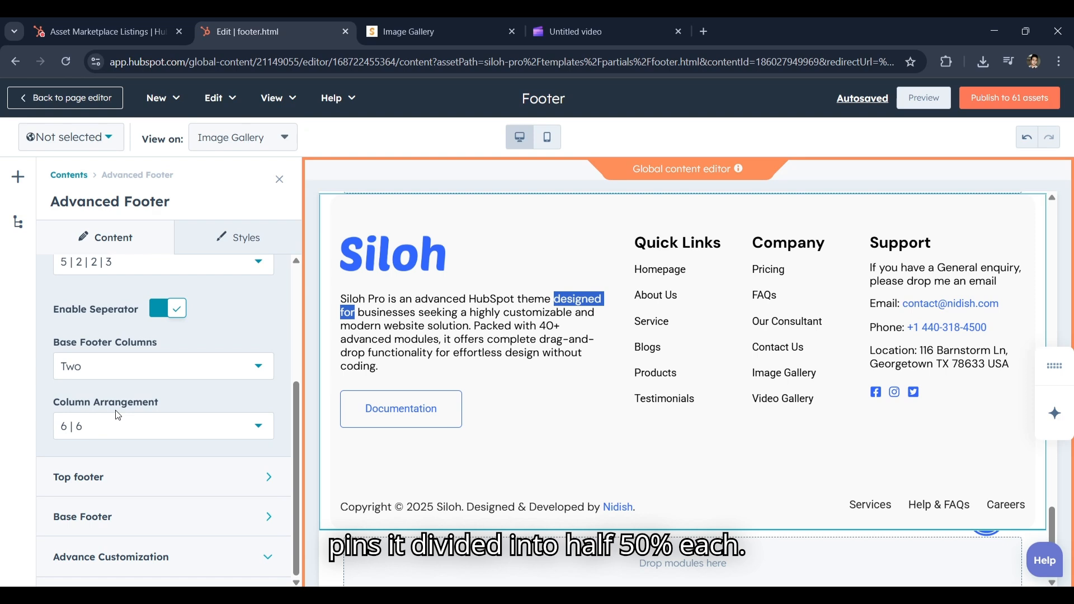
scroll(116, 411, "up", 4)
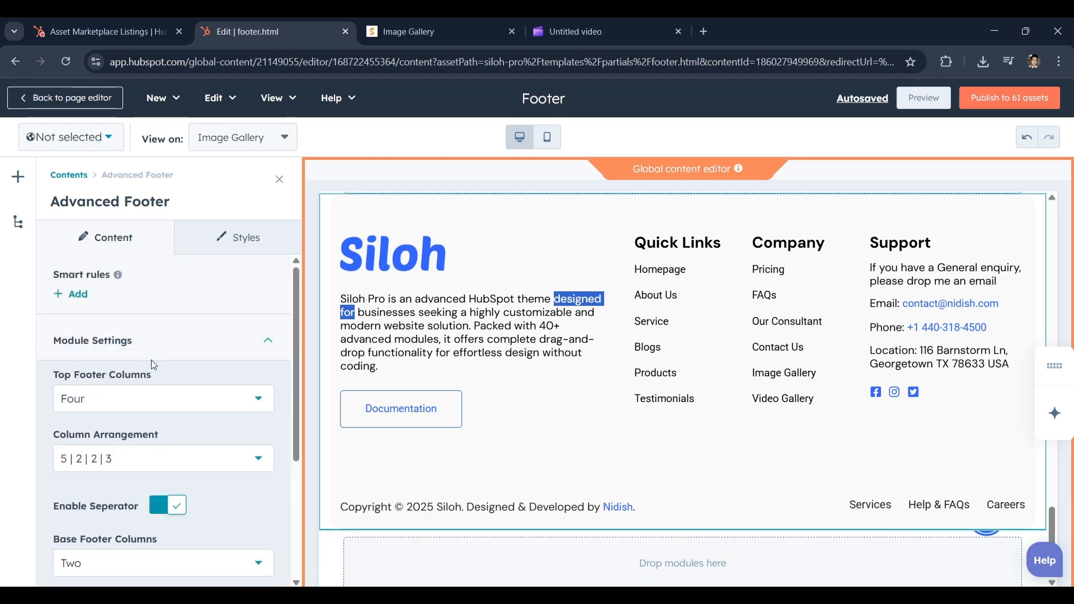
left_click(178, 342)
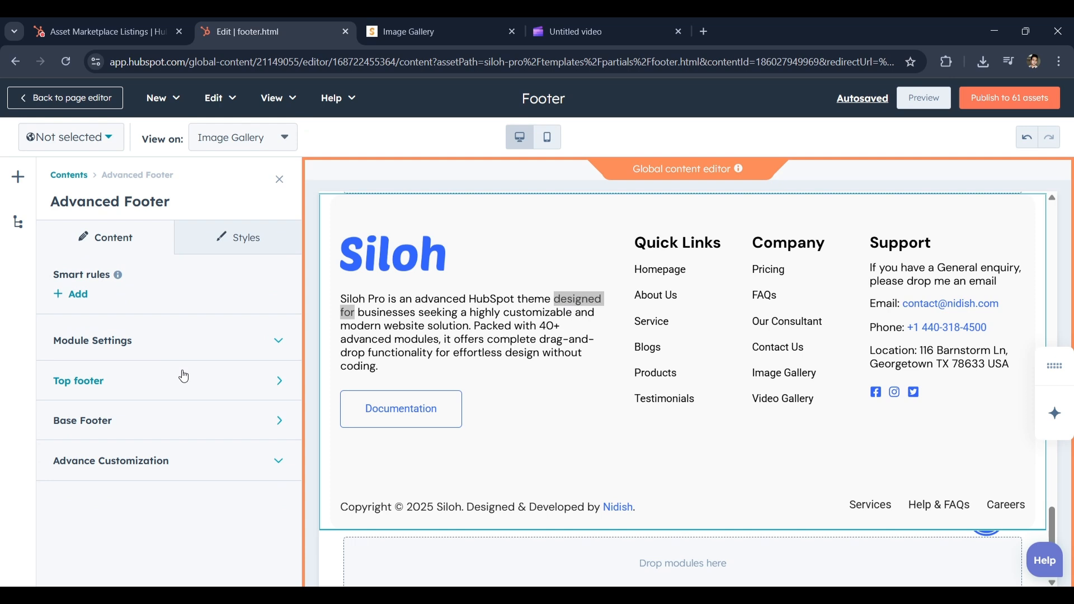
Step: Open the First Column settings of the top footer and locate its Content Type selection
right_click(184, 377)
key("Escape")
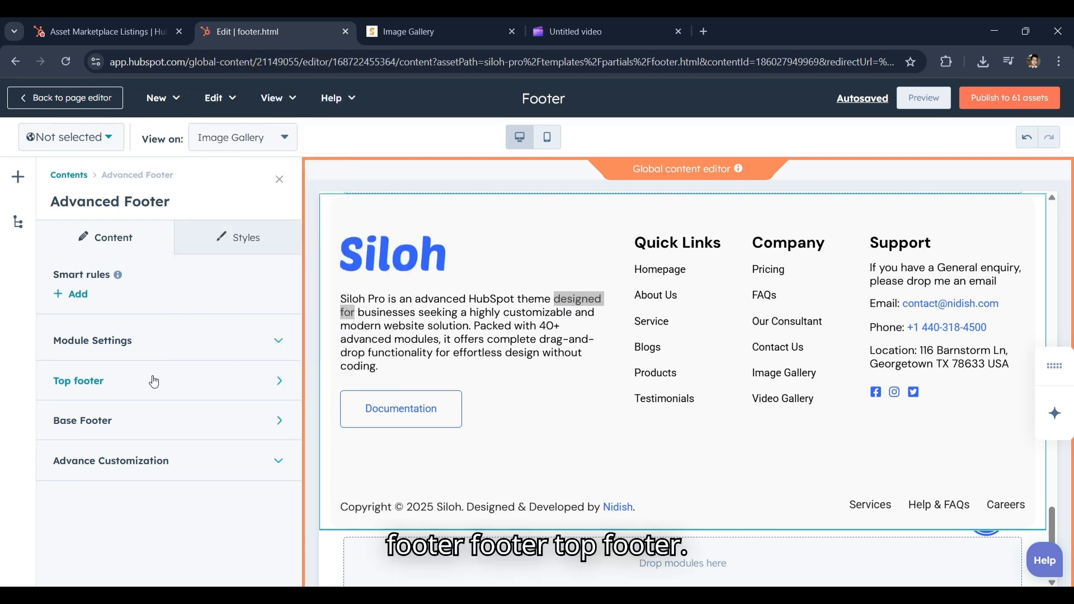
left_click(153, 380)
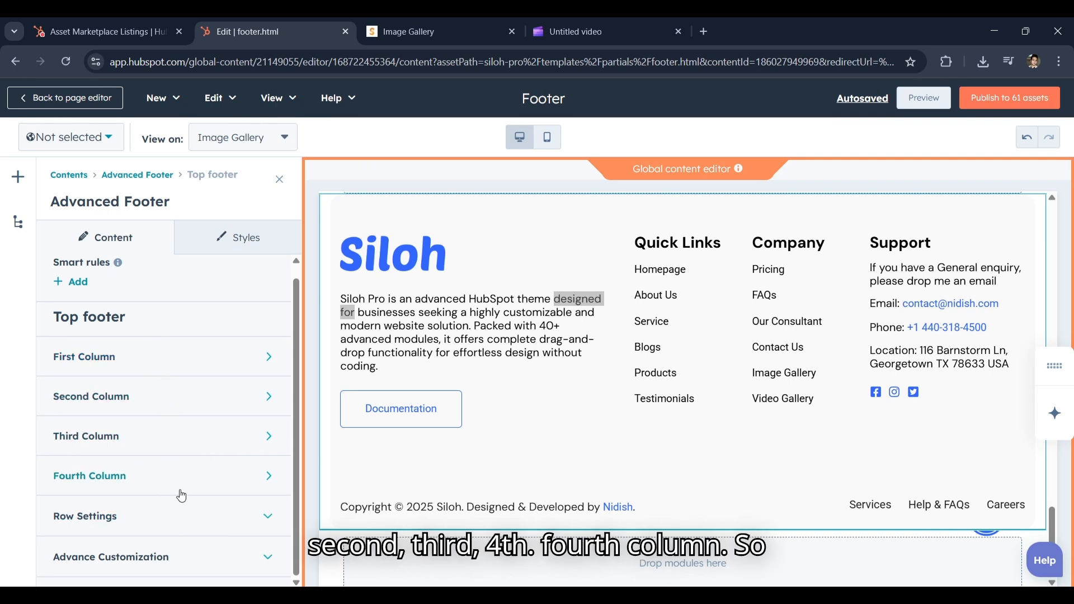
scroll(443, 342, "down", 1)
scroll(452, 342, "up", 1)
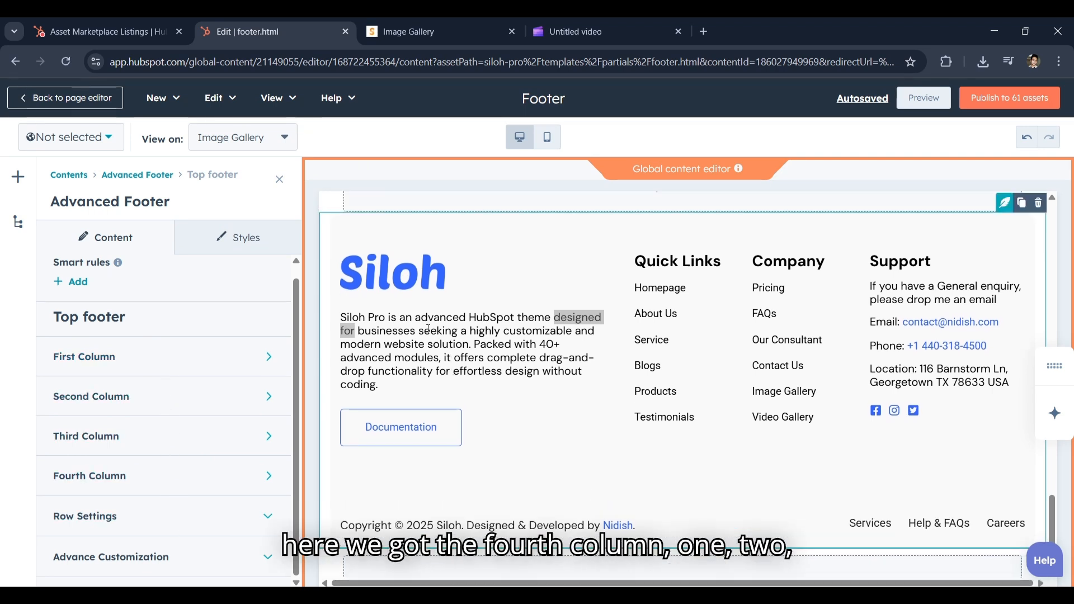
left_click(223, 356)
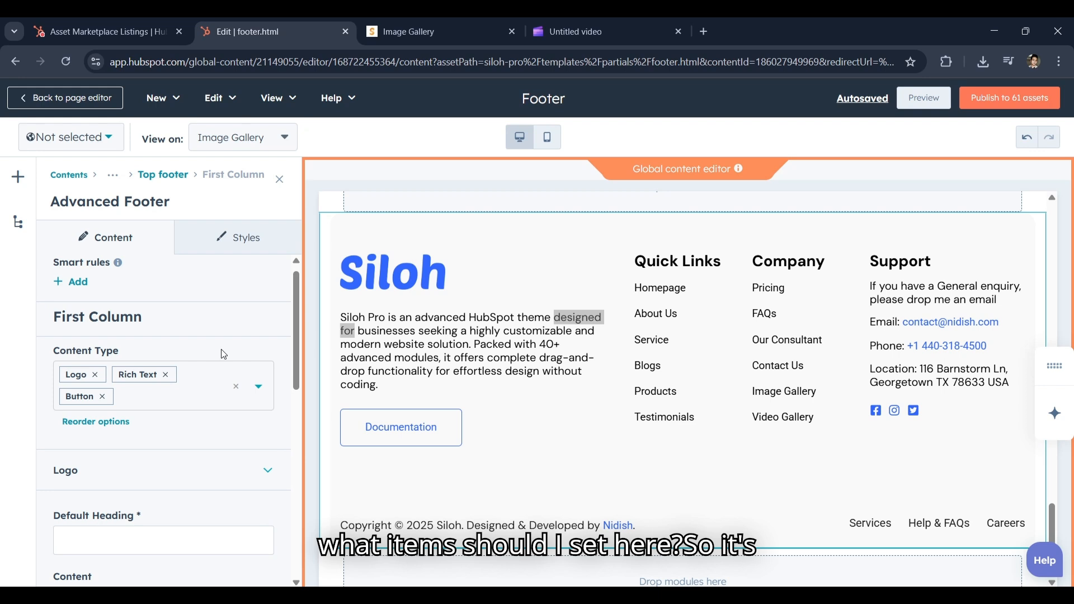
scroll(220, 349, "down", 1)
left_click_drag(52, 331, 136, 331)
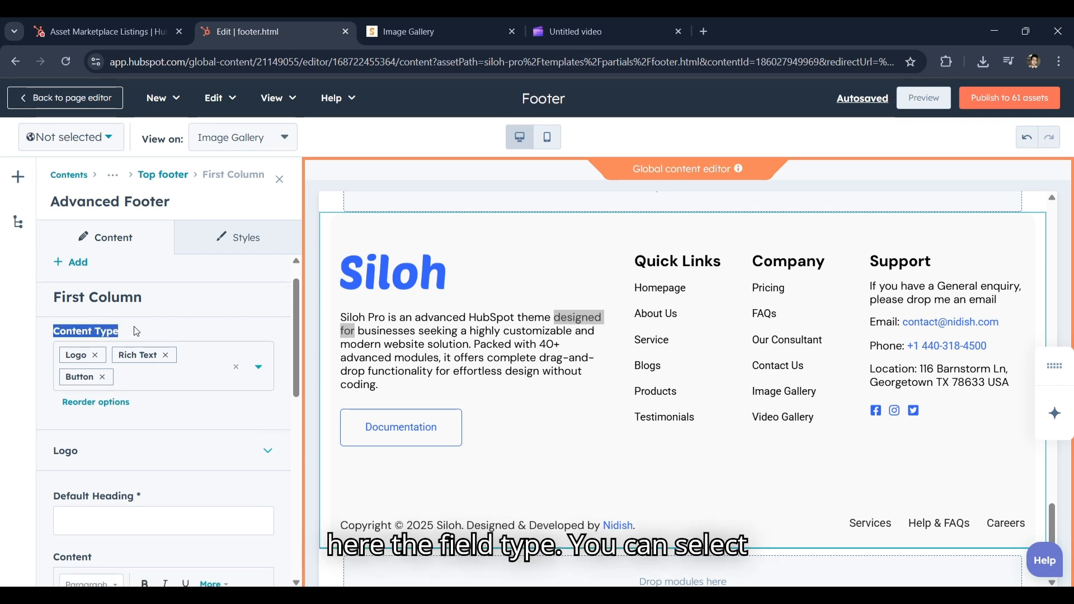
left_click(135, 329)
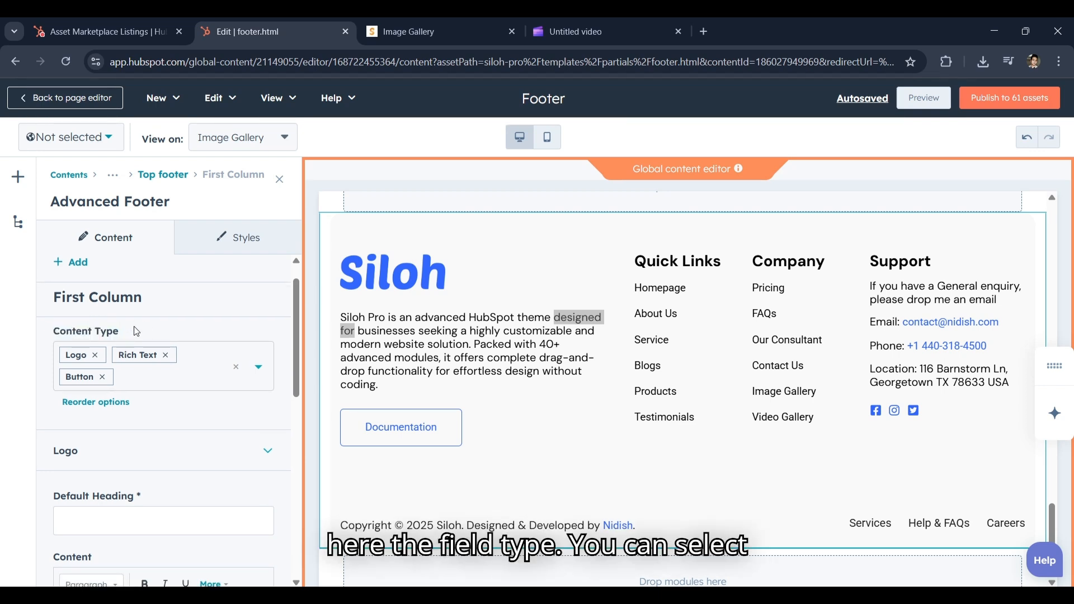
Step: Add Image Group to the first column's content types and apply the changes
left_click(259, 372)
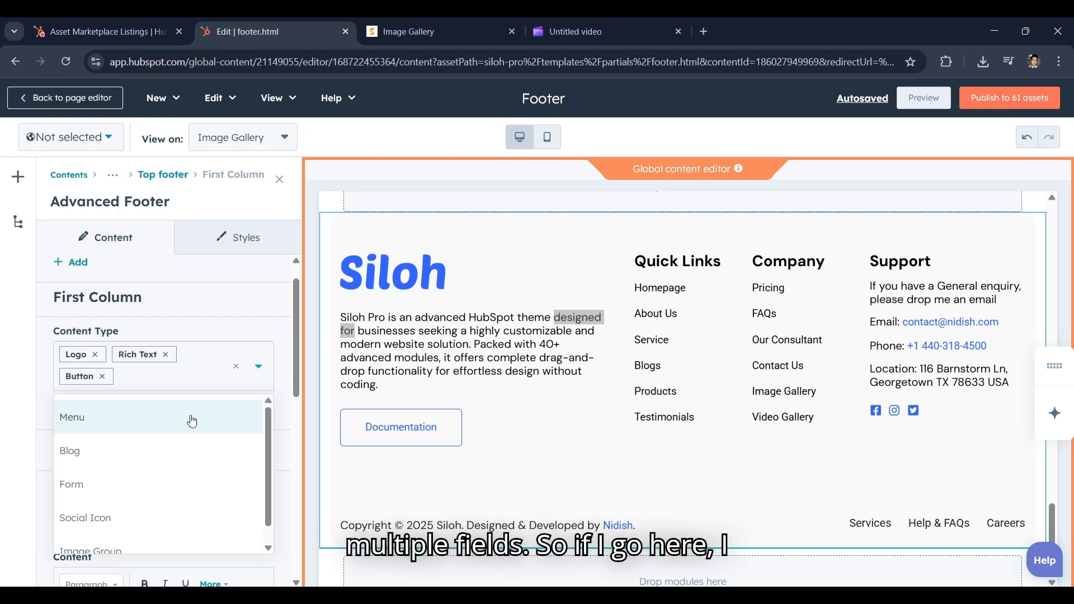
scroll(153, 429, "down", 1)
scroll(153, 429, "up", 1)
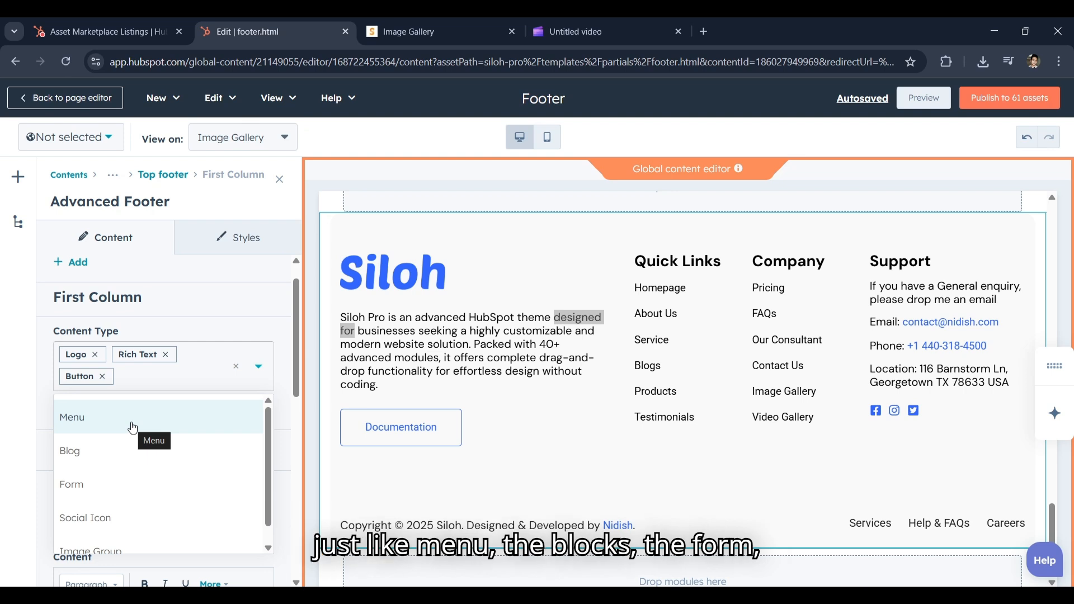
scroll(132, 462, "down", 1)
scroll(132, 464, "down", 1)
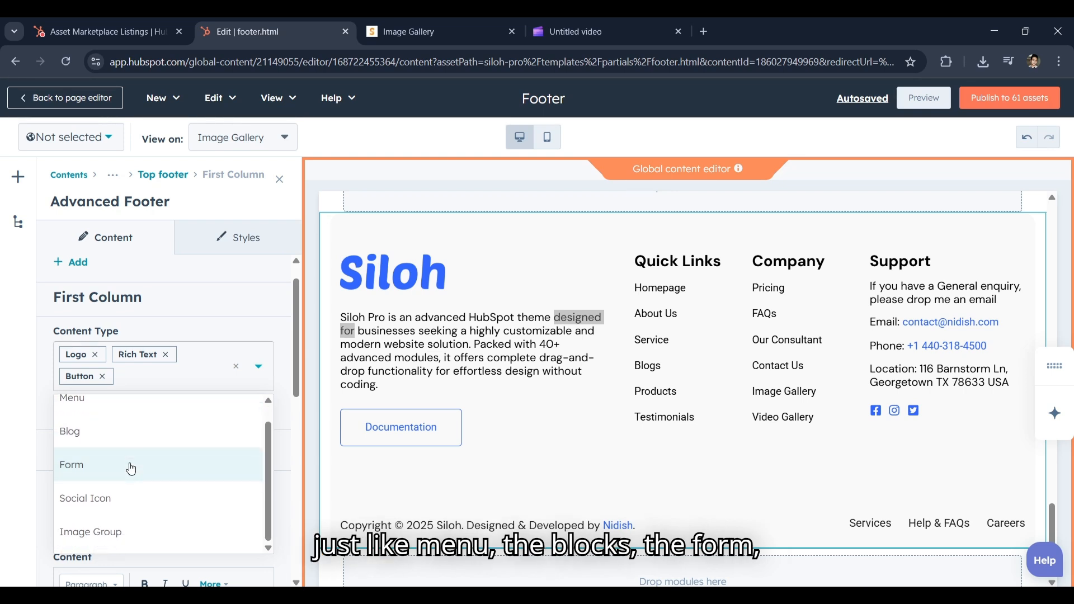
left_click(134, 523)
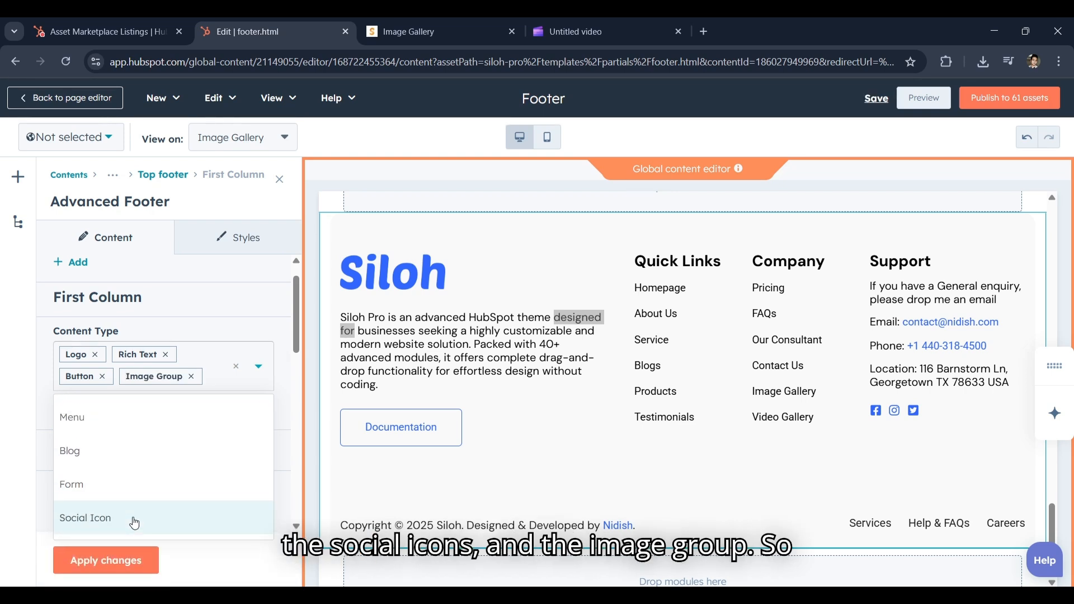
left_click(140, 551)
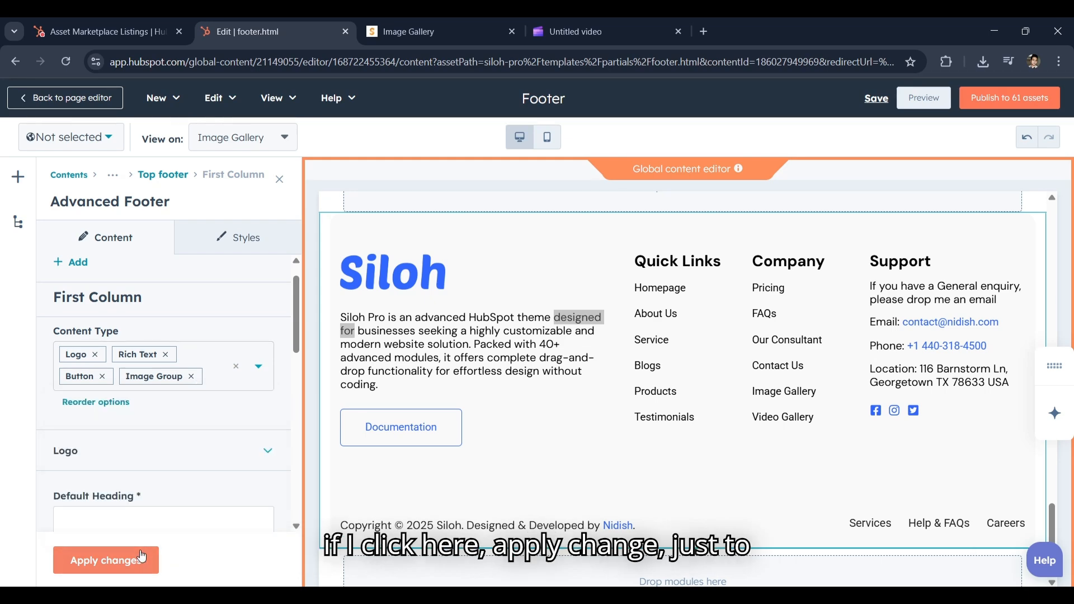
left_click(139, 550)
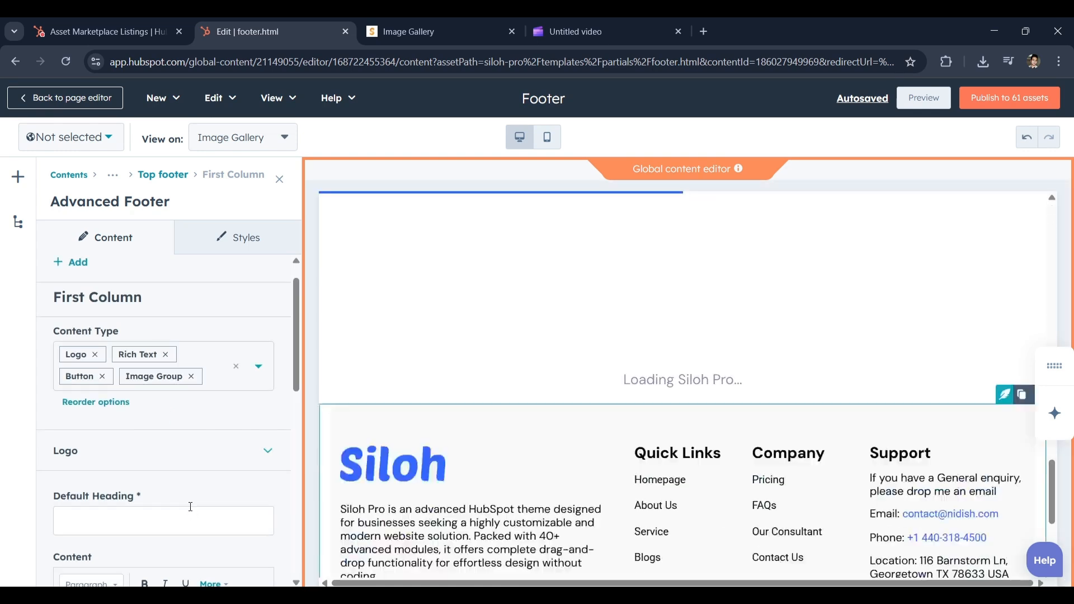
Step: Add an item to the first column's Image Group using the library image "Siloh Pro post 10", and apply the changes
scroll(232, 446, "down", 8)
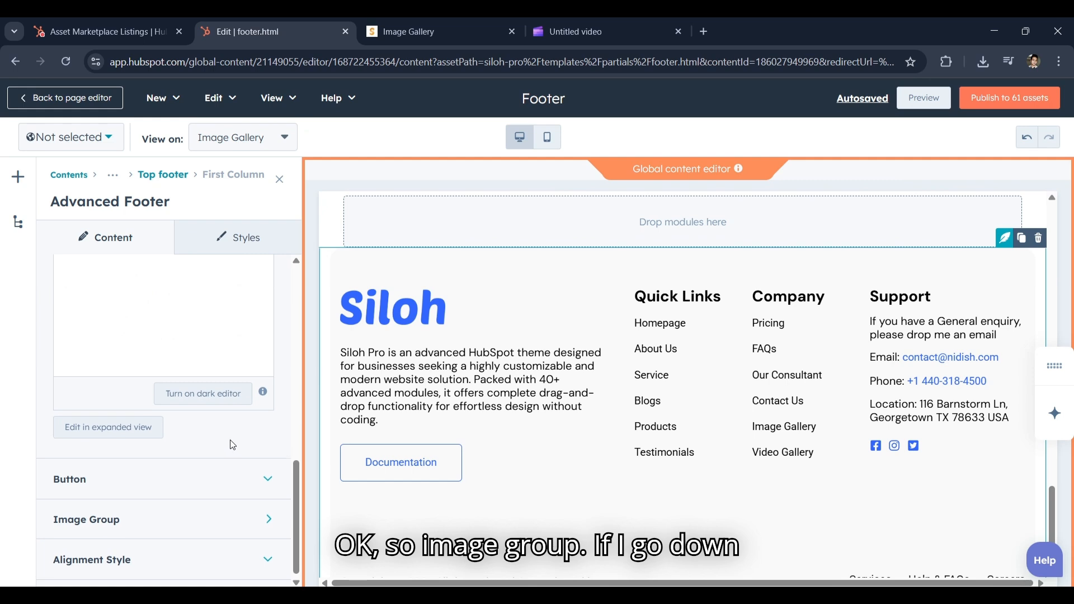
left_click(179, 516)
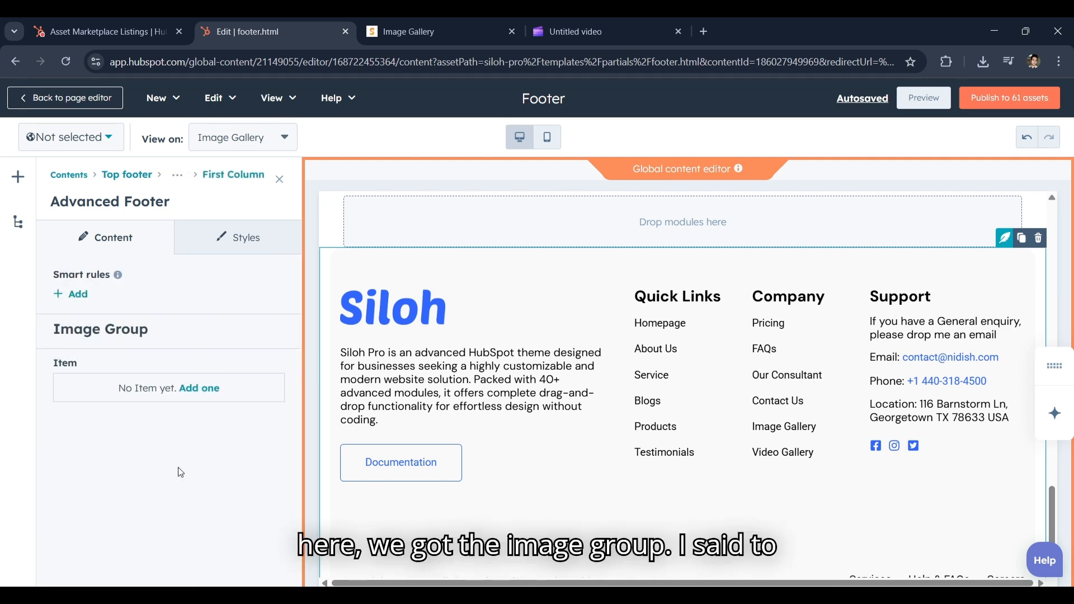
left_click(195, 387)
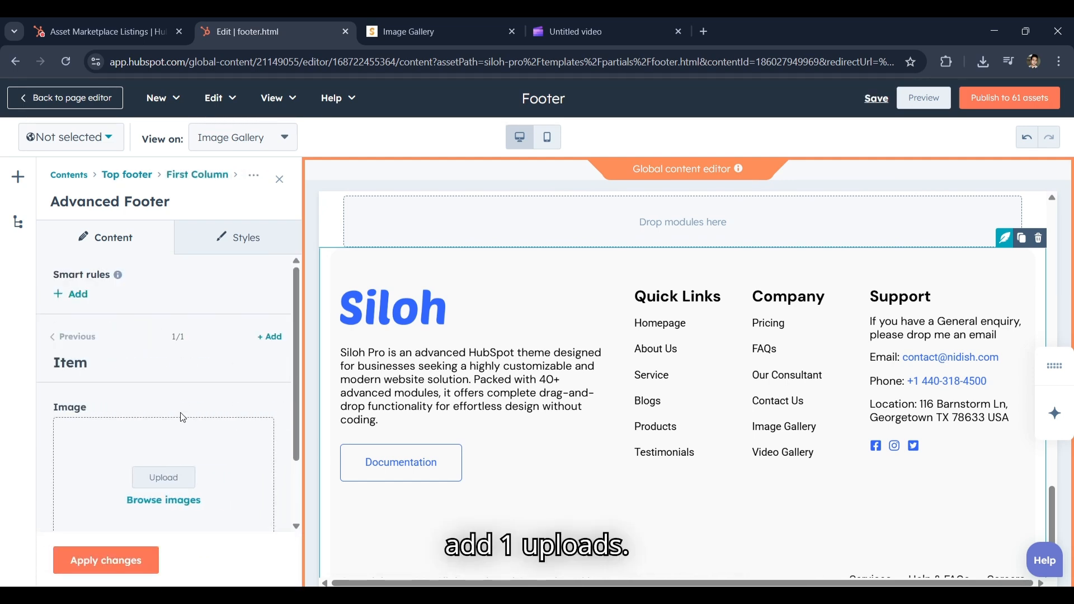
left_click(171, 398)
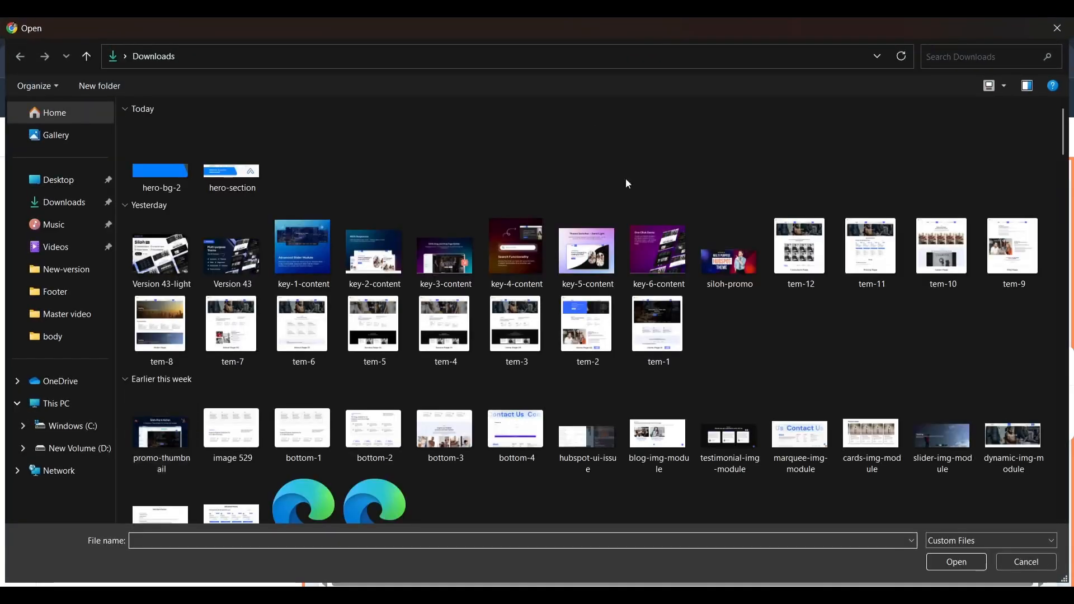
left_click(1055, 28)
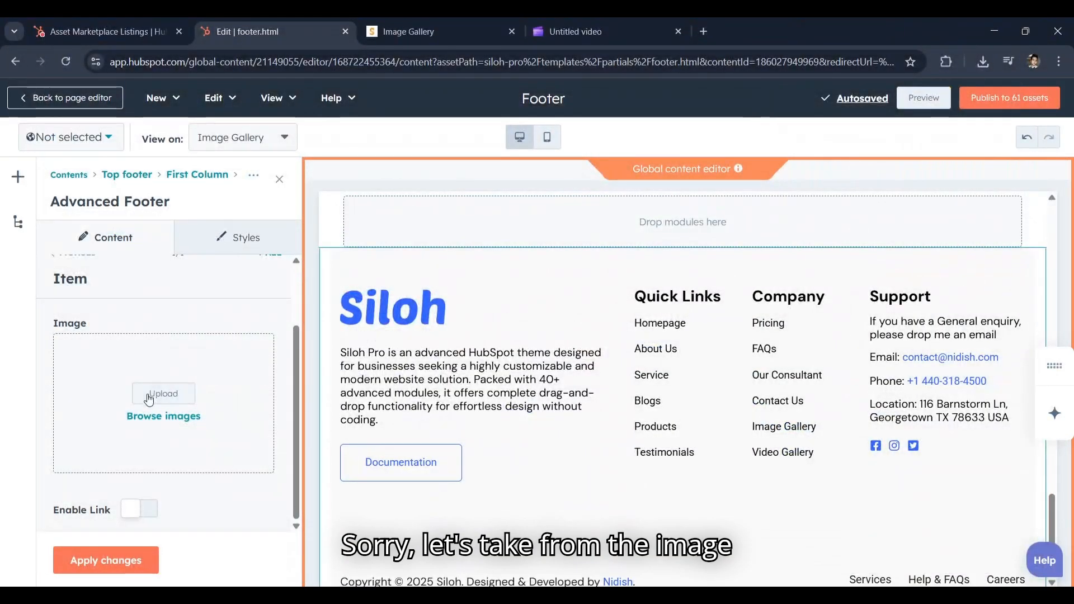
left_click(159, 416)
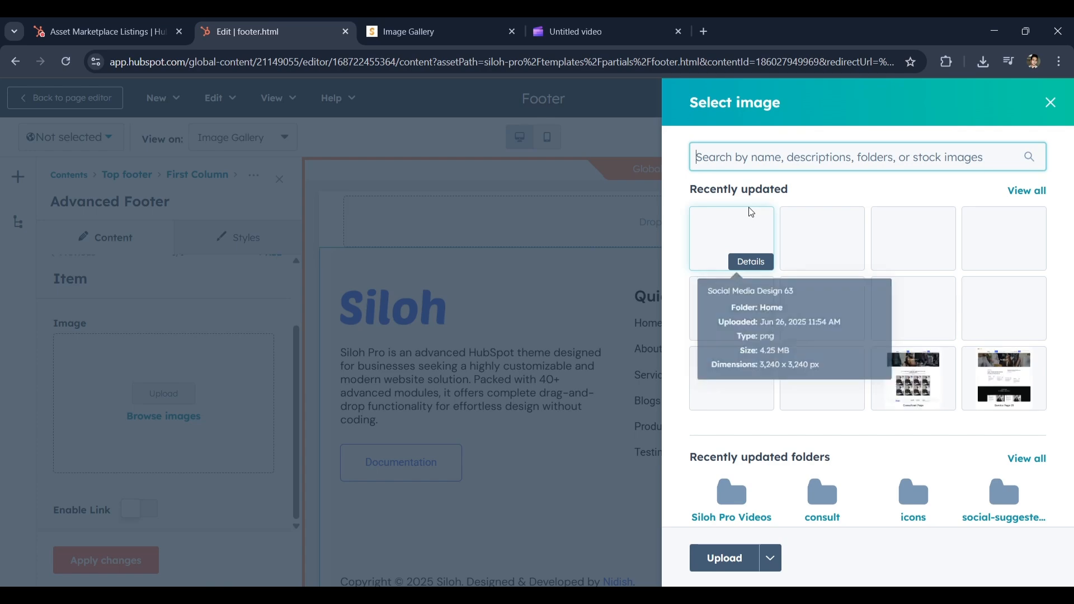
left_click(804, 231)
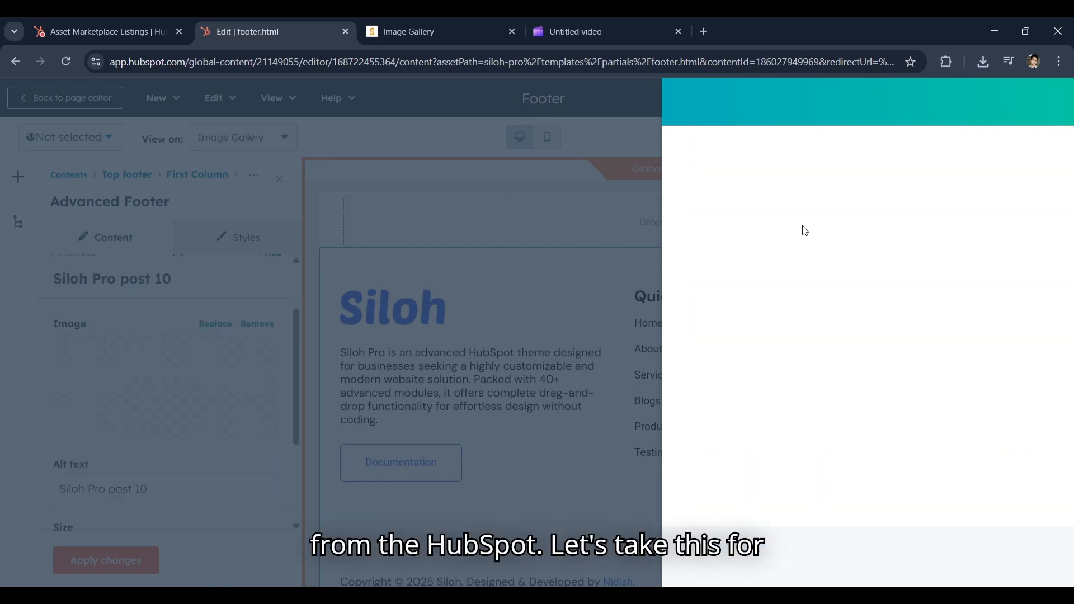
left_click(132, 554)
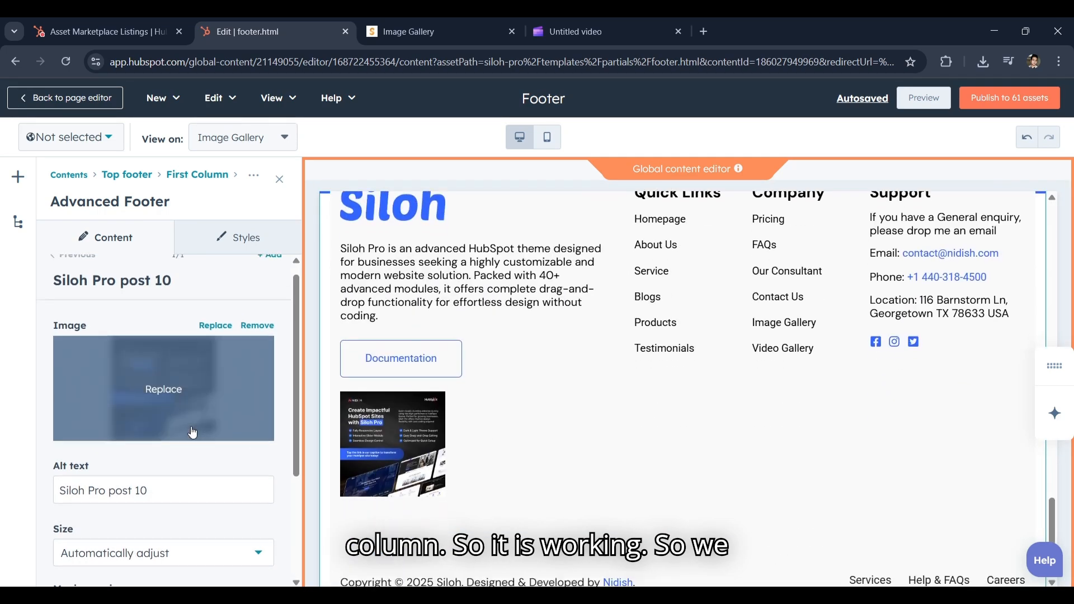
Step: Remove Image Group from the first column's content types, check the other available types, and apply the changes
scroll(240, 425, "up", 2)
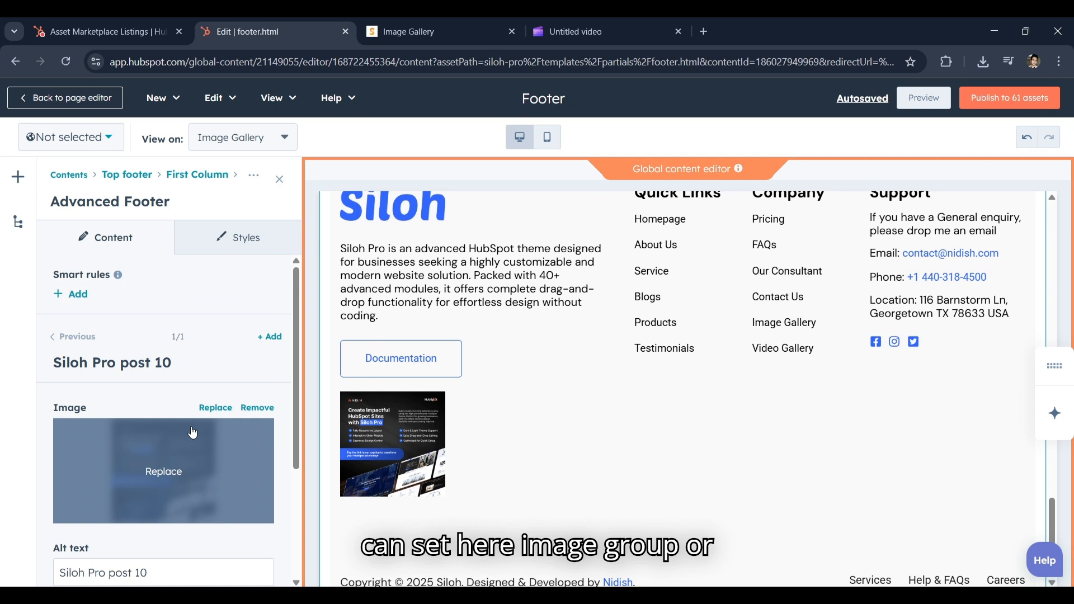
left_click(195, 176)
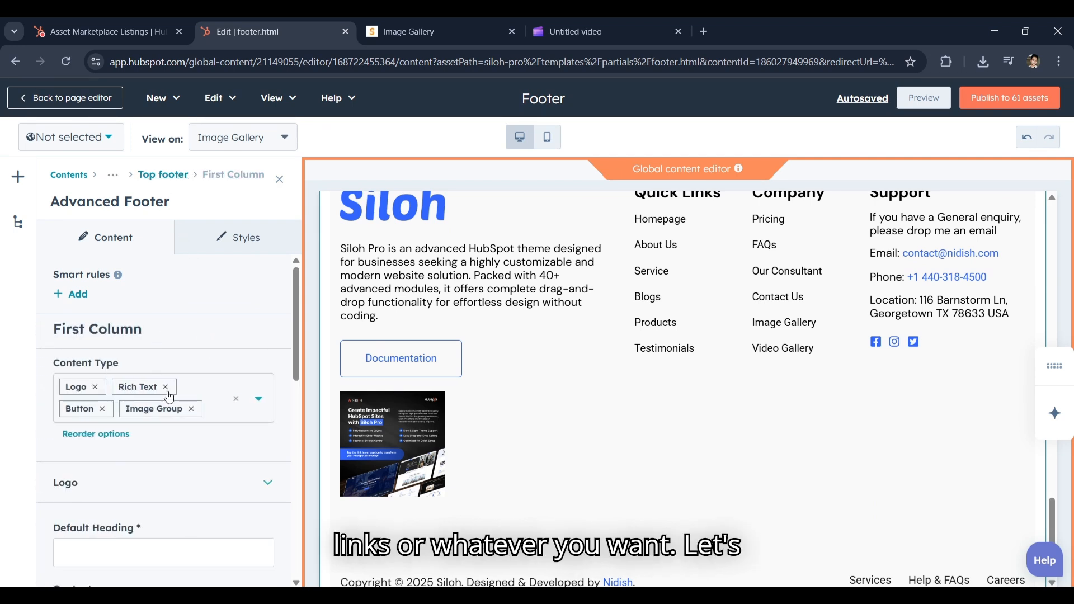
left_click(191, 410)
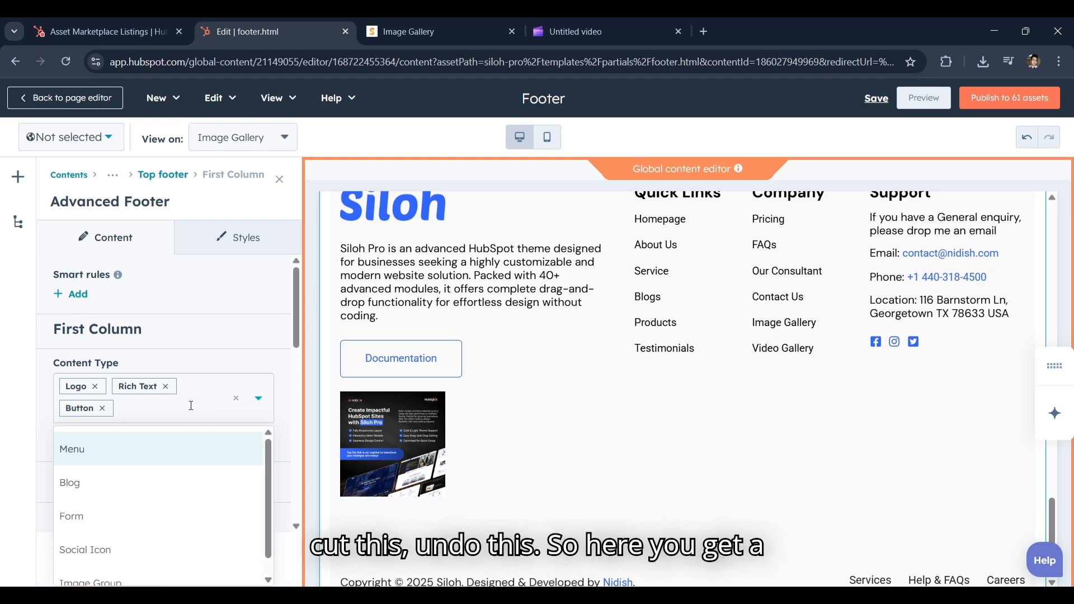
left_click(219, 330)
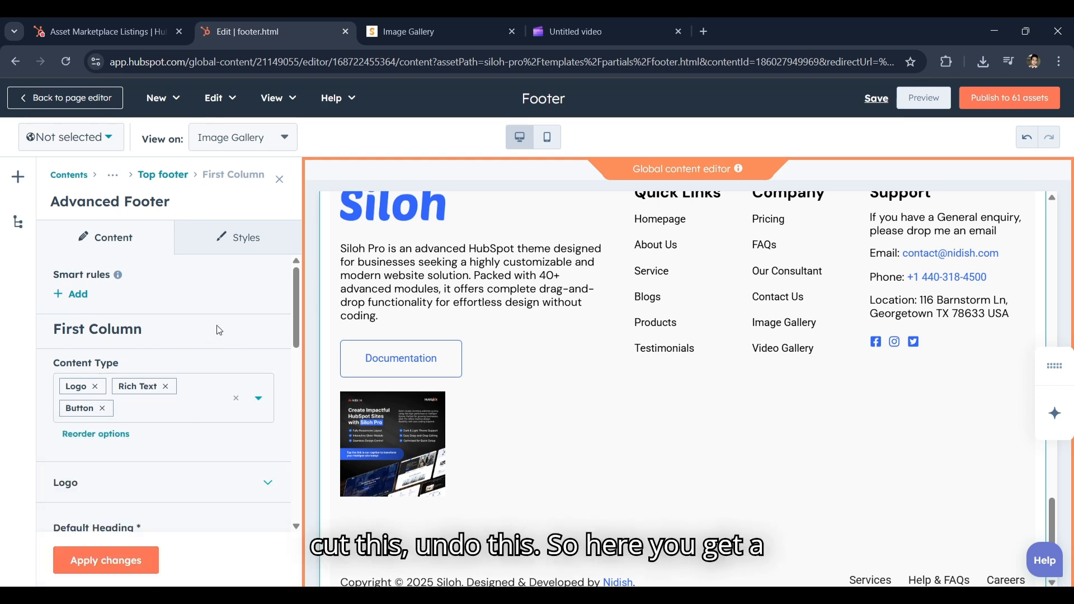
left_click(196, 407)
scroll(198, 398, "down", 1)
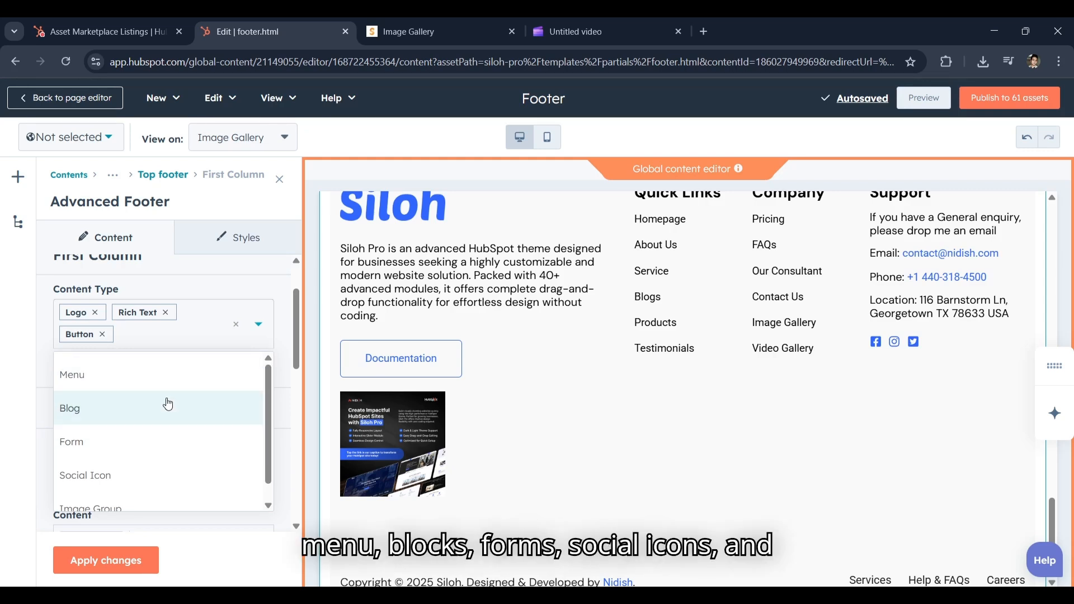
scroll(165, 414, "down", 1)
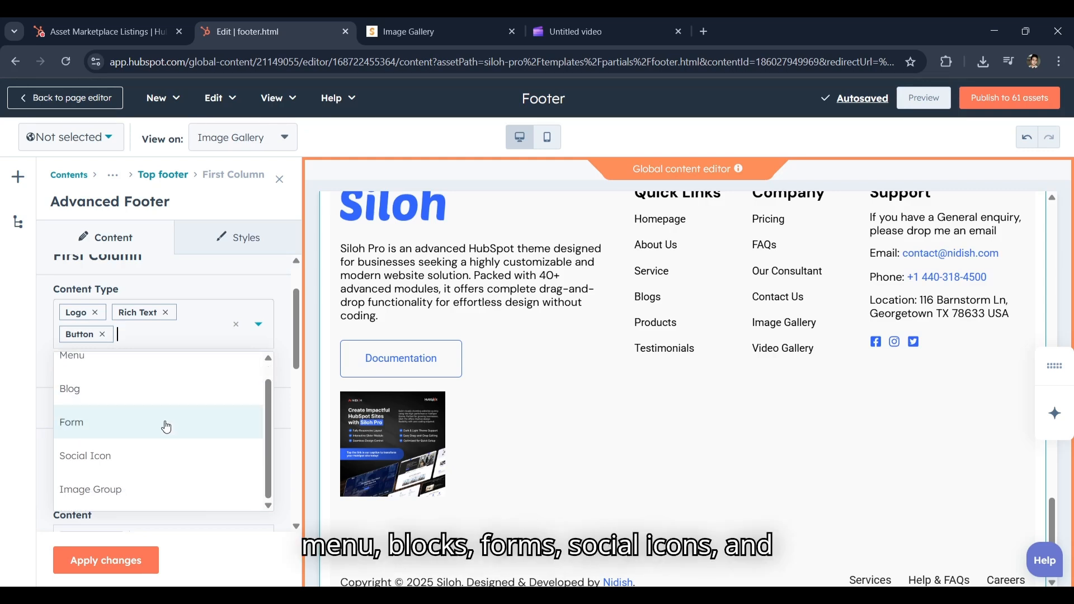
left_click(251, 287)
left_click(106, 560)
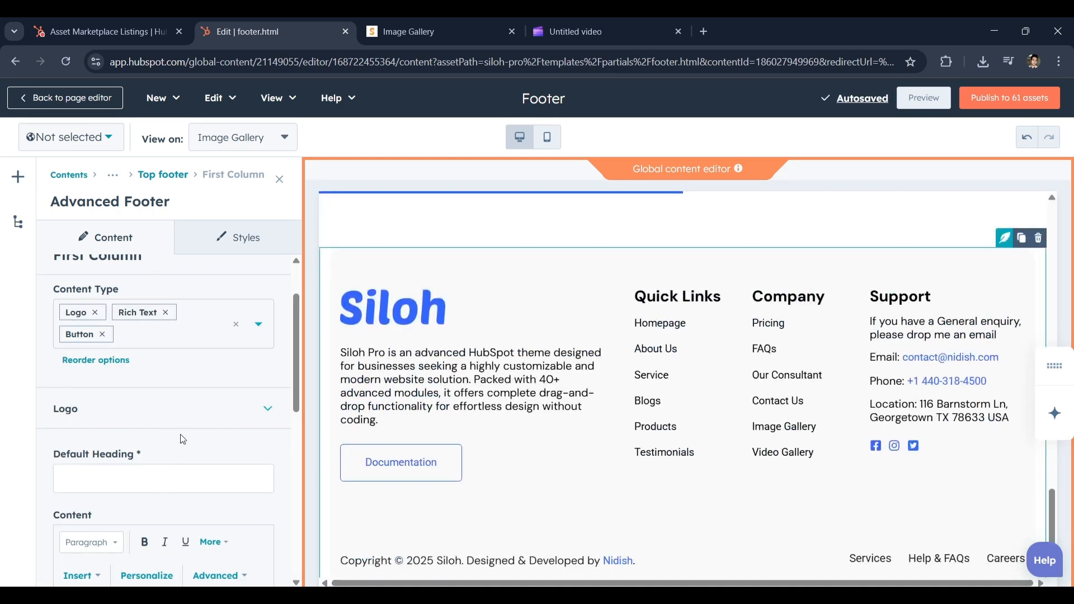
Step: Review the first column's logo, heading, content and button settings, and examine its desktop, tablet and mobile alignment options
scroll(183, 439, "up", 1)
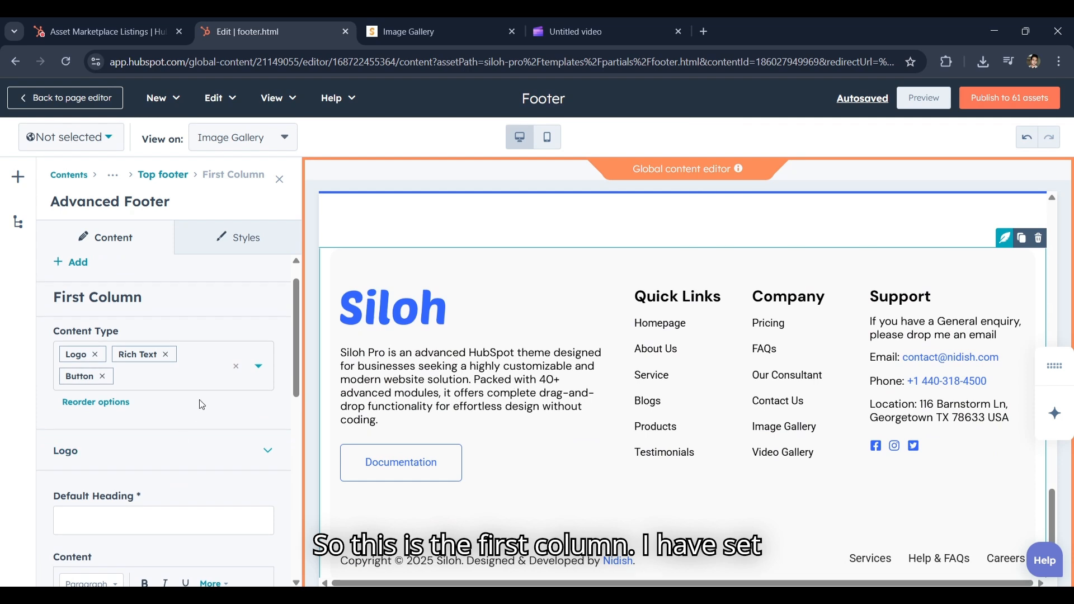
scroll(182, 412, "down", 1)
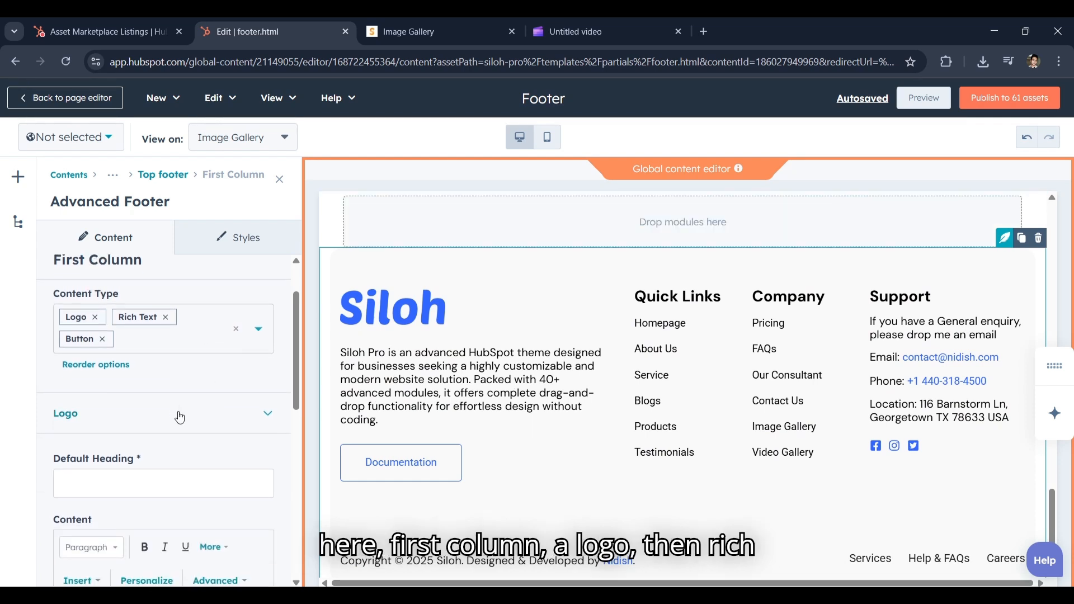
scroll(180, 416, "down", 3)
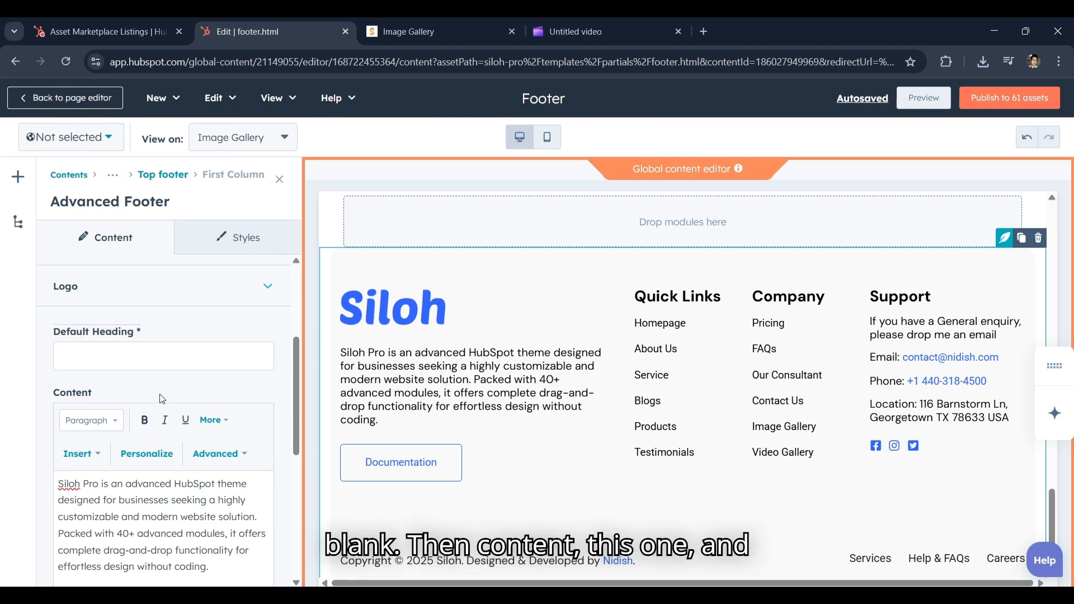
scroll(133, 402, "down", 3)
scroll(232, 371, "down", 5)
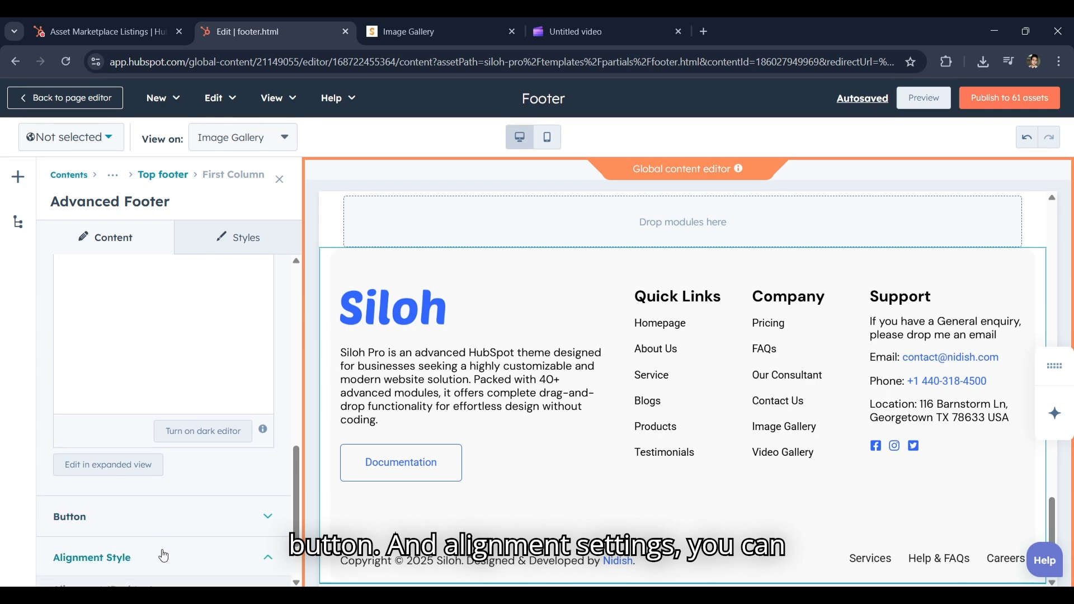
left_click(163, 555)
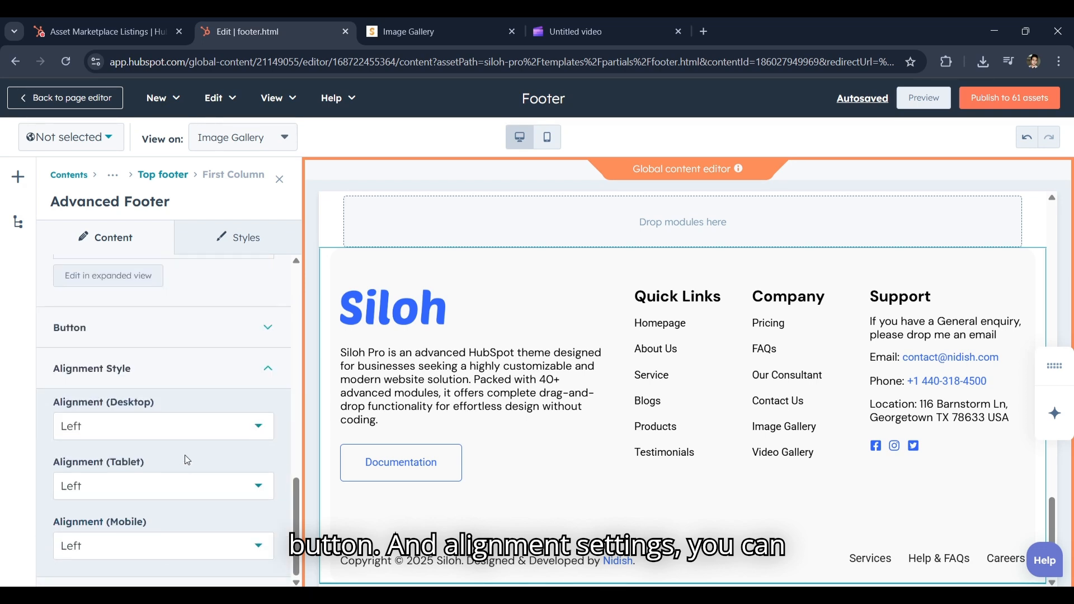
left_click(208, 433)
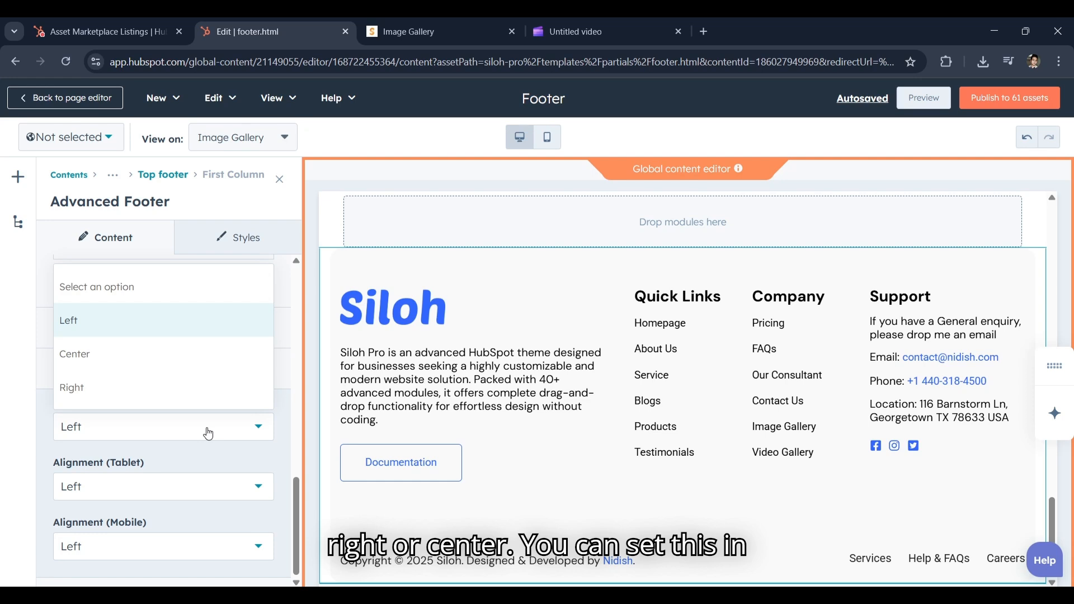
left_click(208, 434)
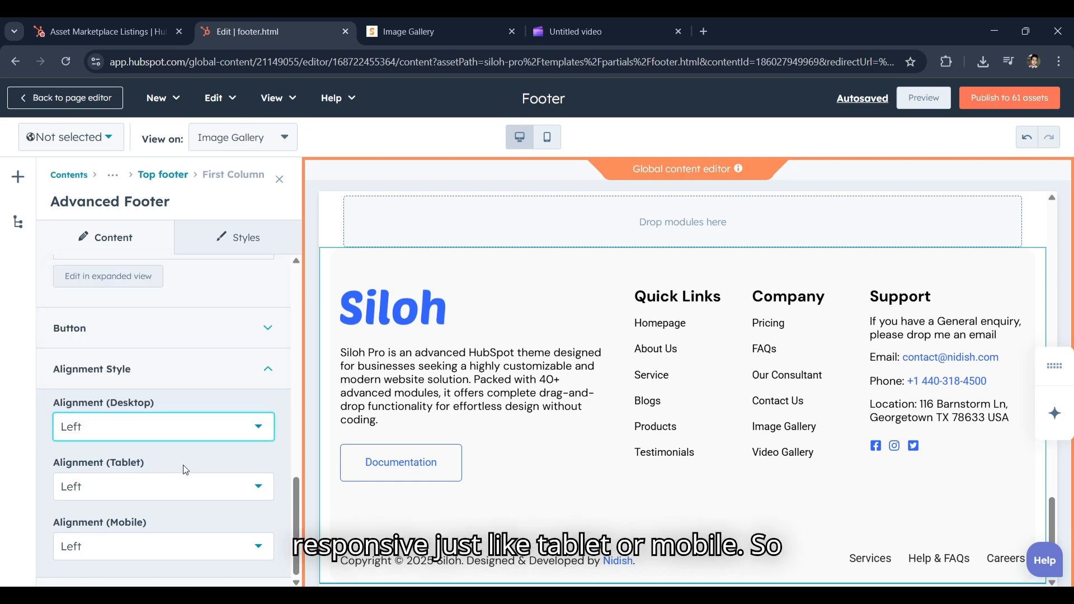
scroll(183, 470, "up", 15)
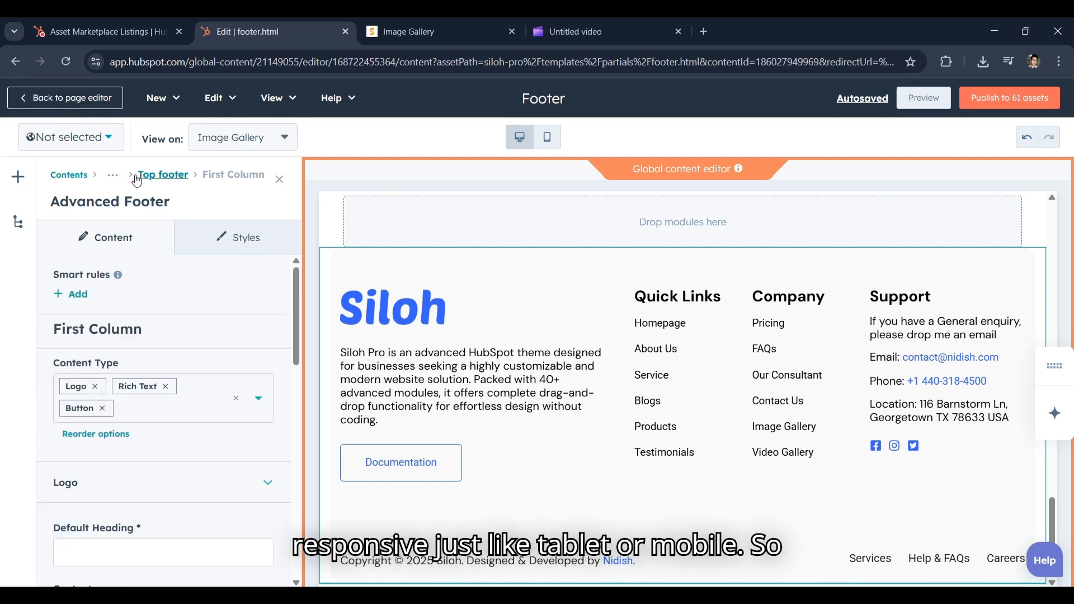
Step: Open the top footer's Second Column settings, review its default heading and menu items, and close the menu editor
left_click(159, 176)
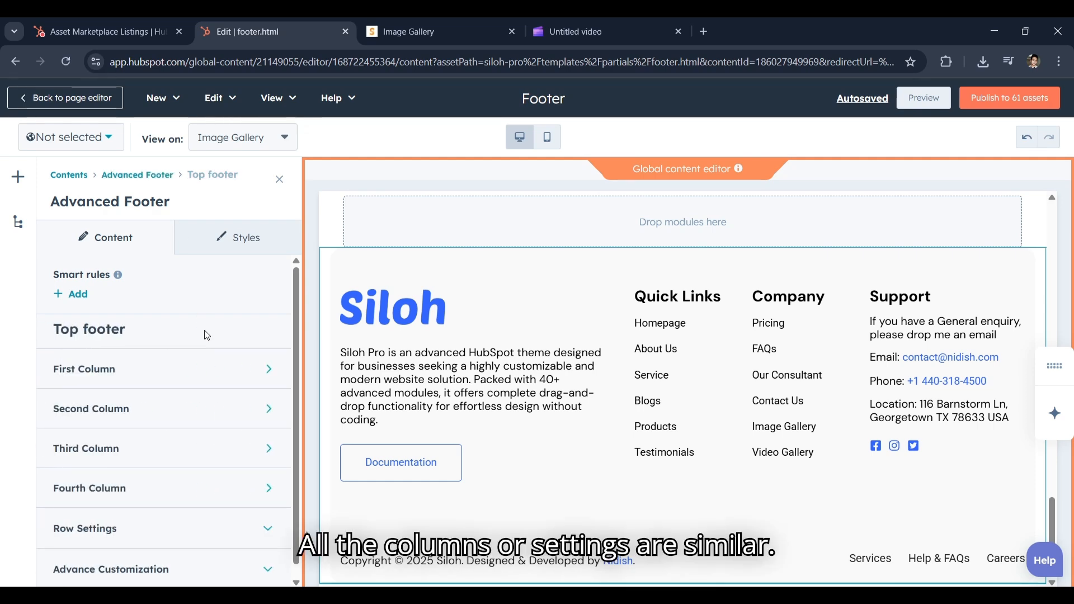
left_click(222, 403)
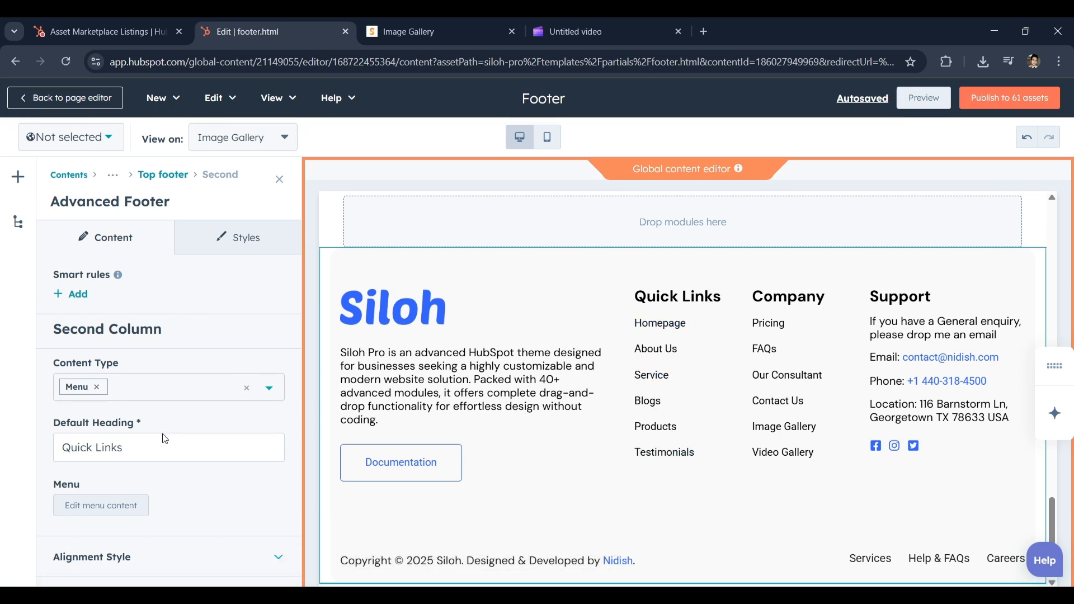
left_click(124, 447)
left_click_drag(124, 448, 61, 448)
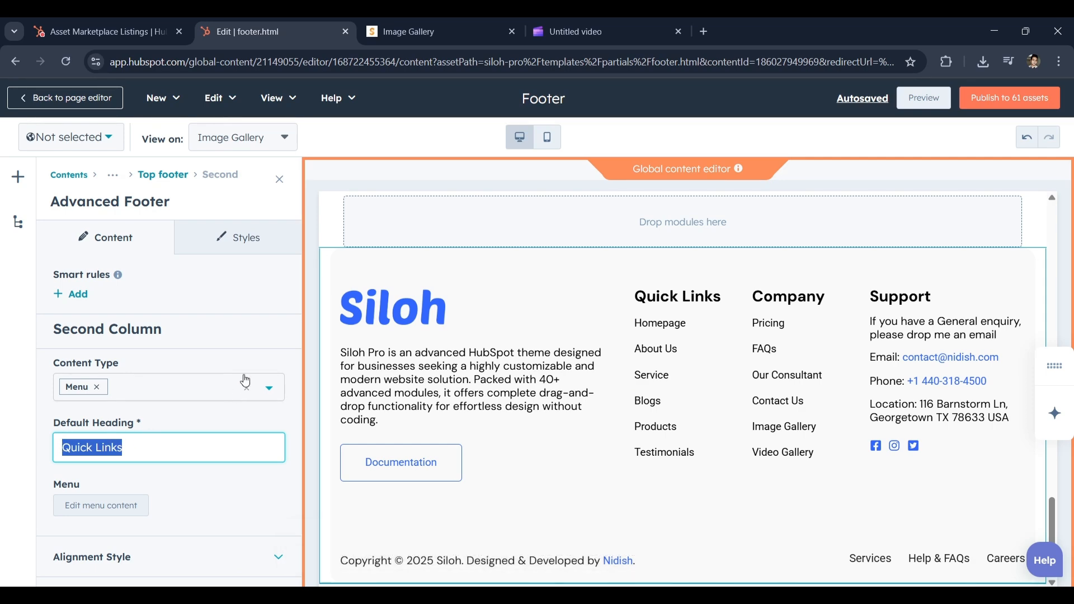
left_click(136, 509)
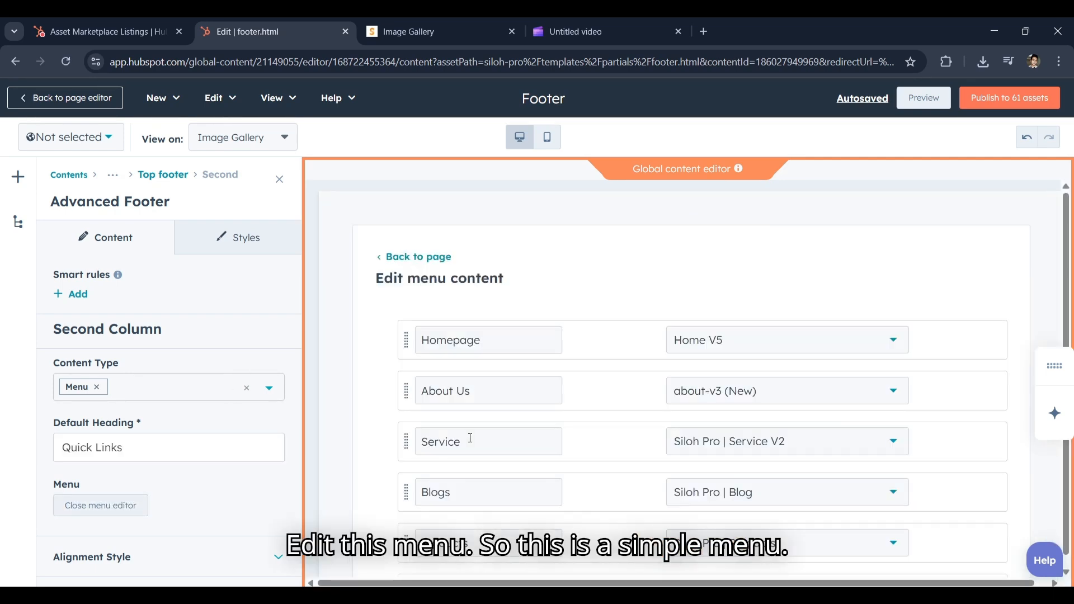
scroll(470, 441, "down", 2)
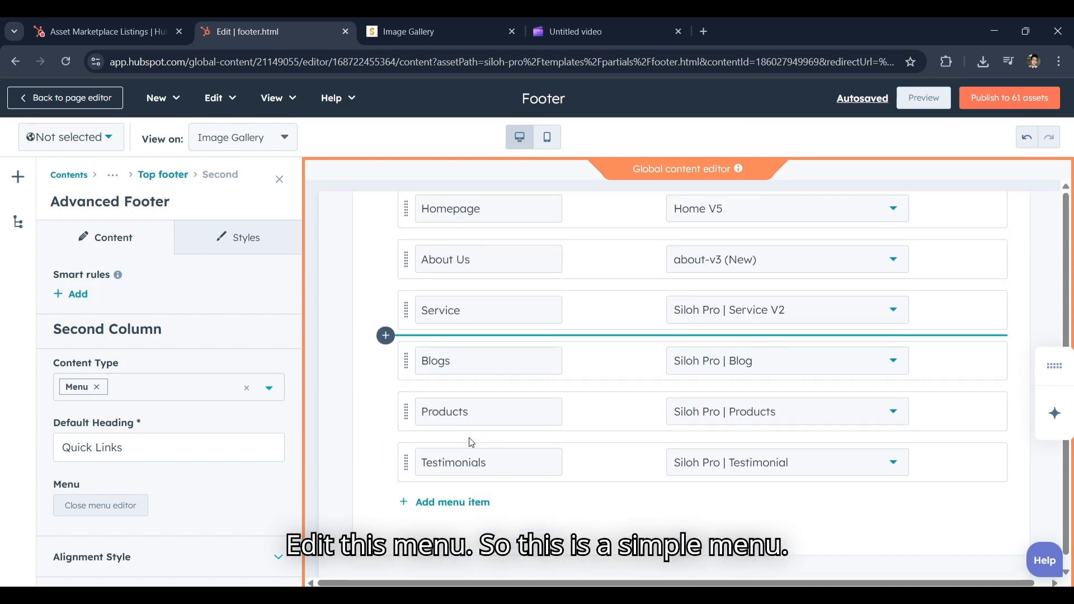
scroll(532, 382, "up", 2)
left_click(428, 241)
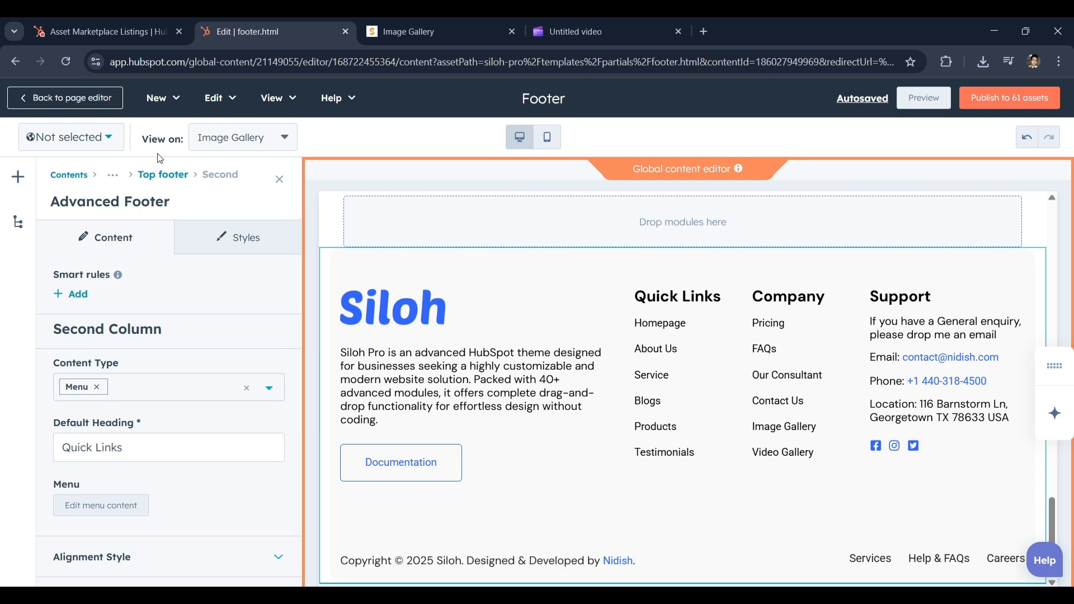
Step: Examine the content types available for the top footer's Fourth Column, and return to the top footer settings
left_click(174, 181)
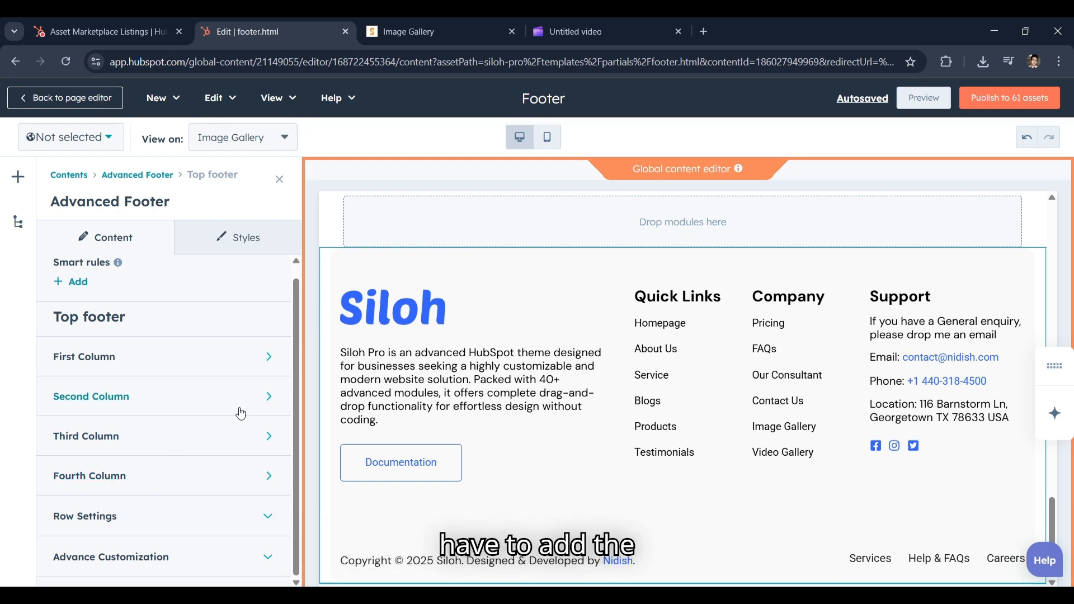
left_click(200, 476)
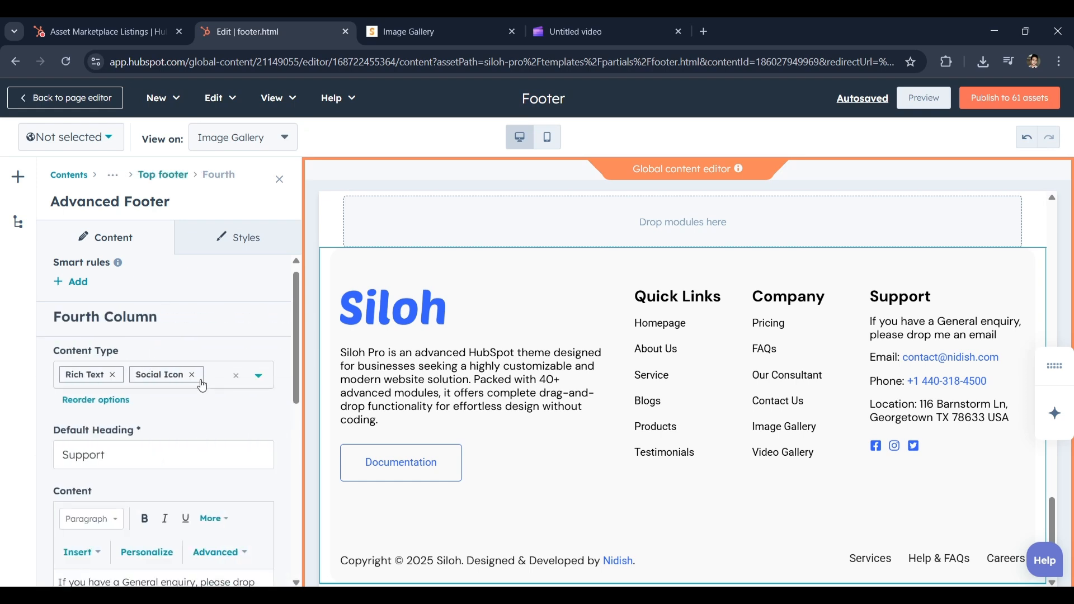
left_click(246, 374)
scroll(228, 443, "down", 2)
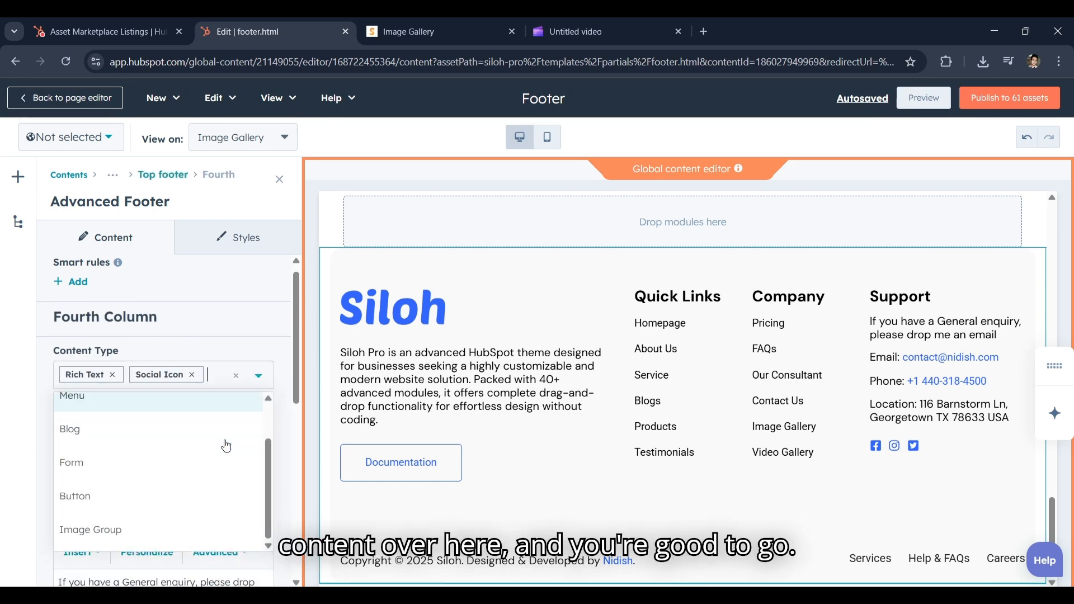
left_click(164, 175)
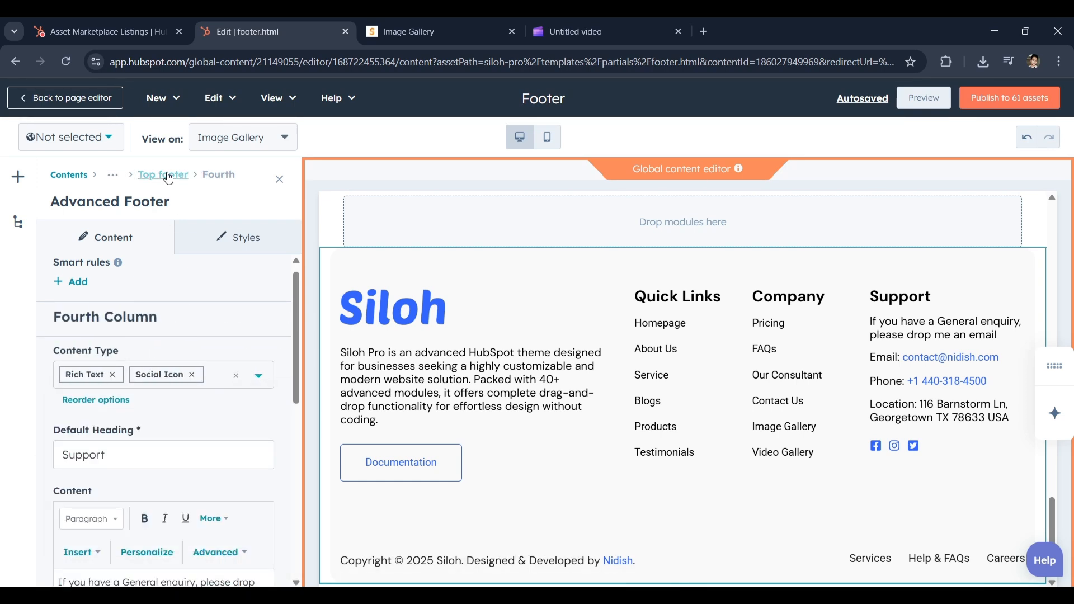
left_click(164, 175)
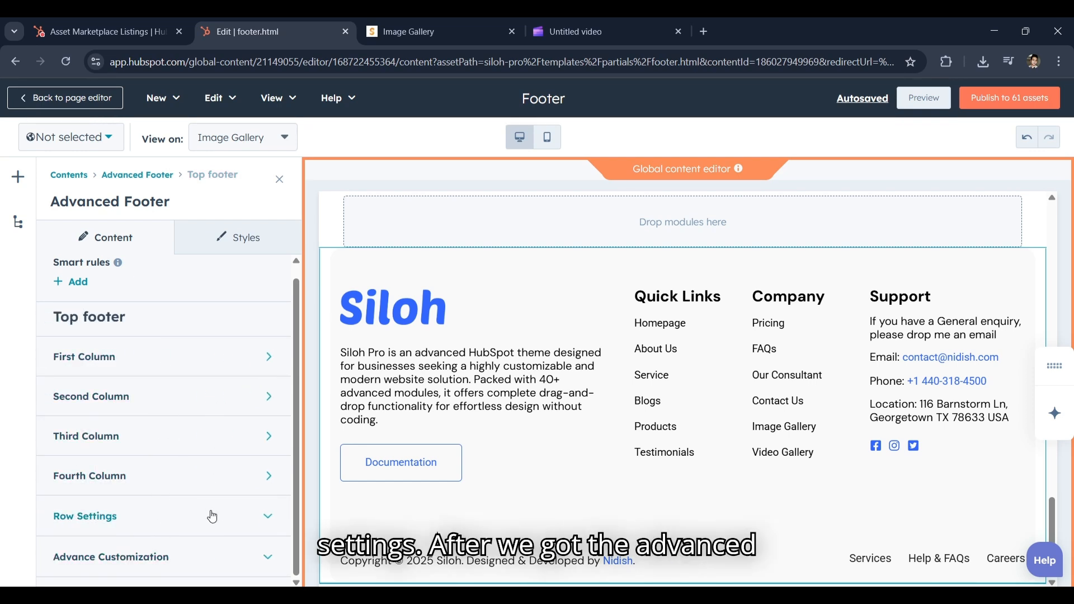
Step: Review the top footer's custom class and ID fields under Advance Customization, and return to the main Advanced Footer settings
left_click(206, 555)
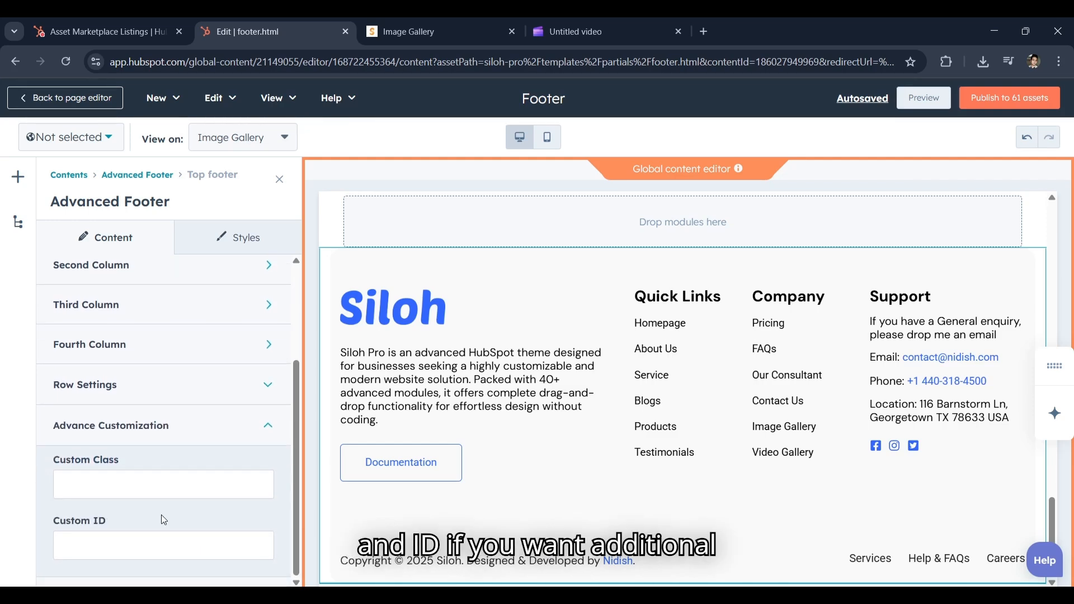
scroll(161, 514, "up", 3)
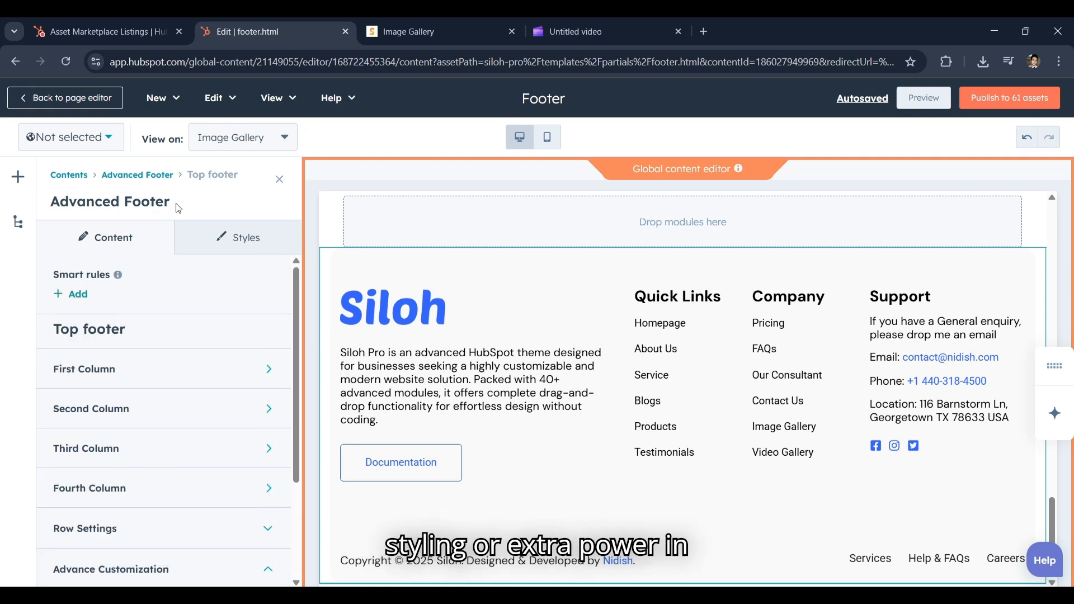
left_click(163, 181)
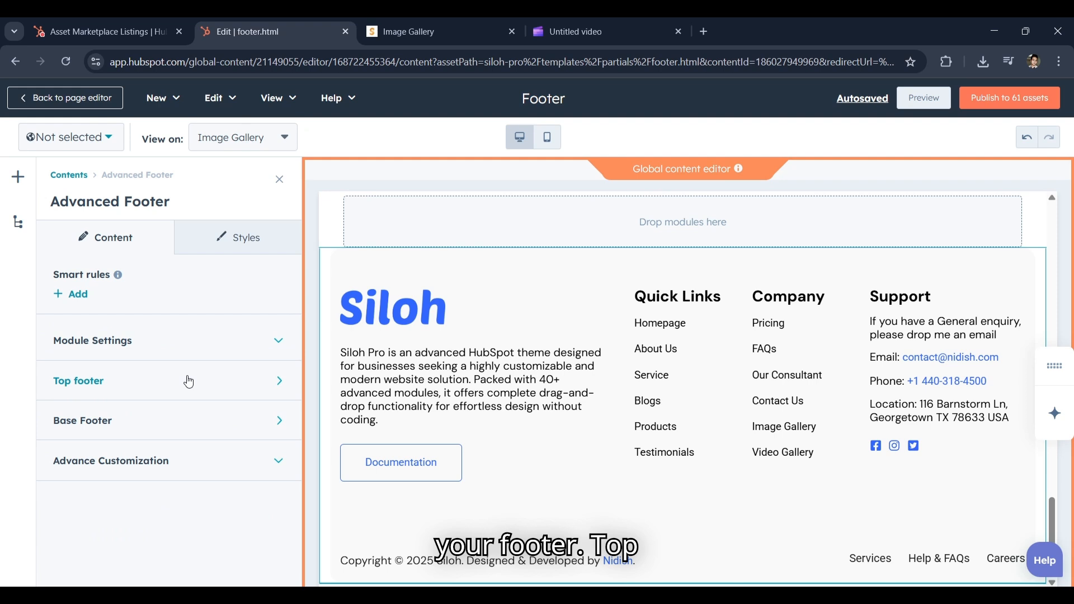
Step: Open the Base Footer's first Column settings and expand Alignment Style to view its device alignment options
left_click(191, 418)
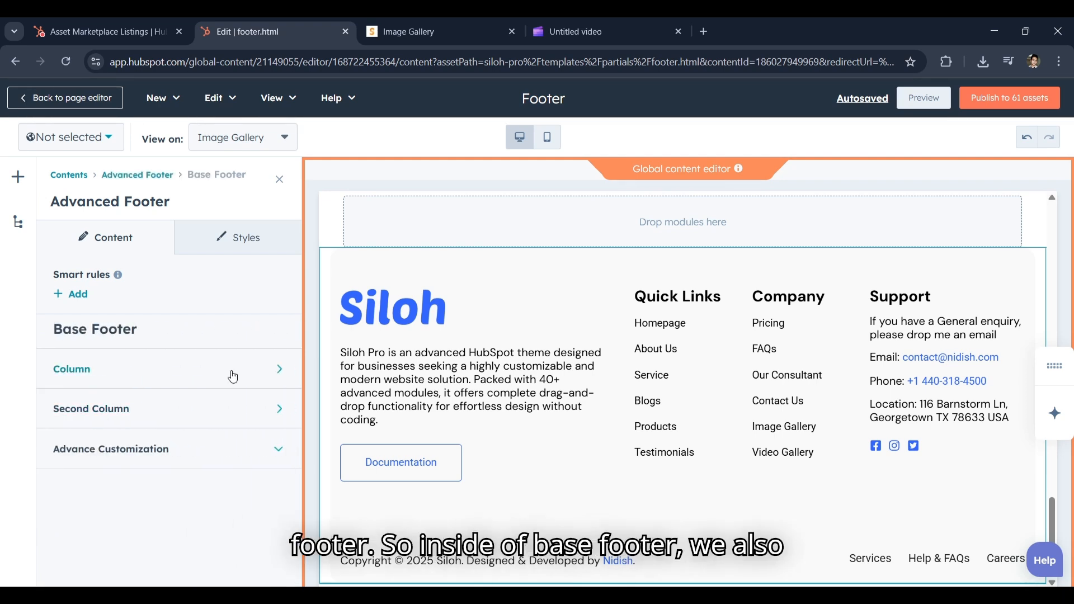
left_click(250, 372)
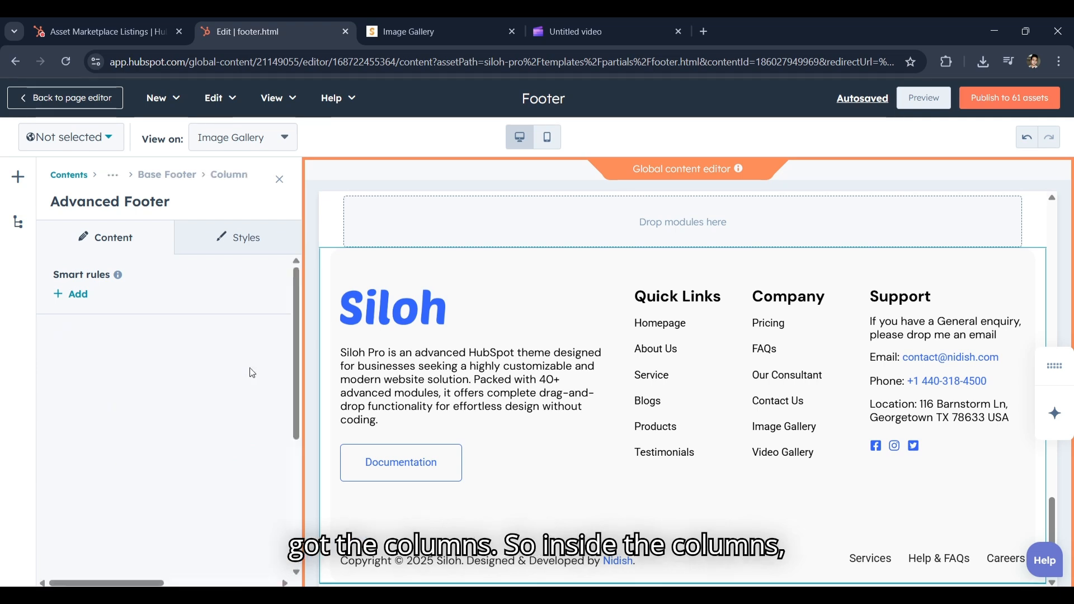
scroll(202, 402, "down", 1)
scroll(202, 403, "down", 4)
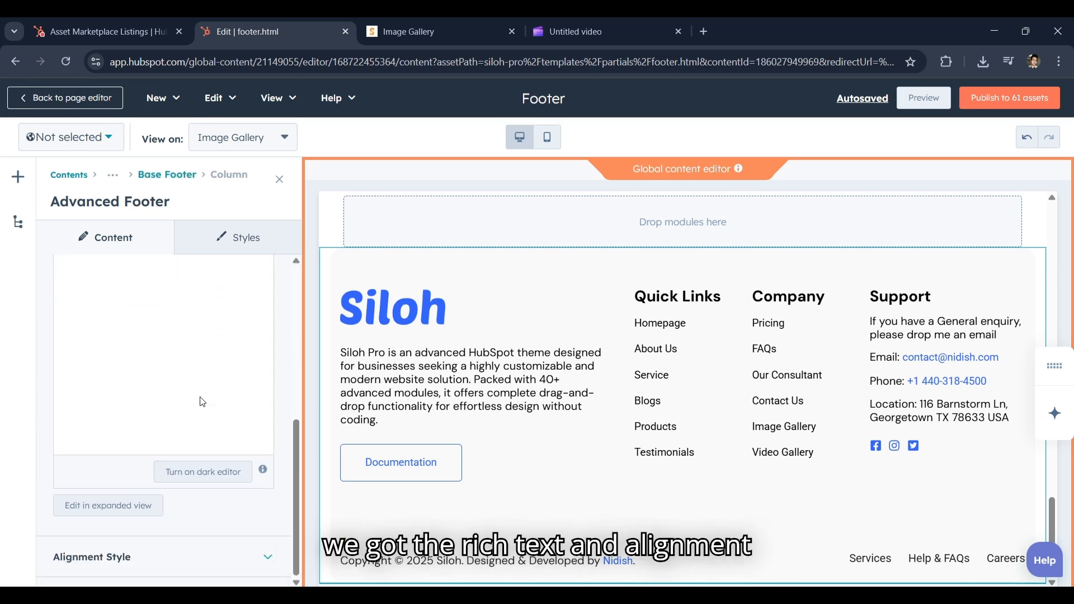
left_click(181, 564)
scroll(223, 506, "down", 1)
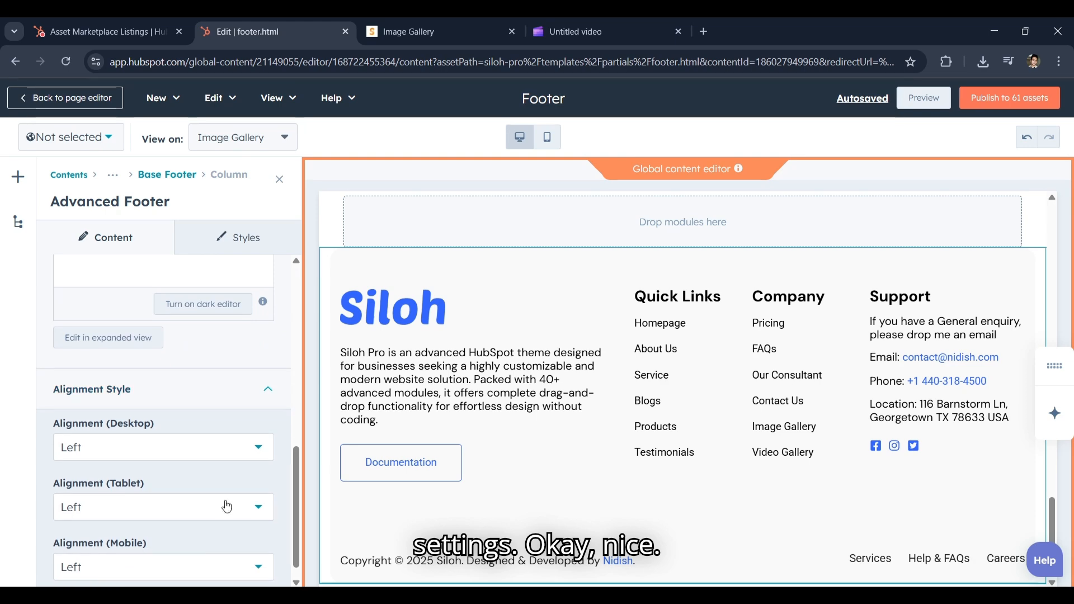
Step: Review the base footer column's Rich Text copyright content against the preview, and return to the Base Footer settings
scroll(225, 500, "up", 5)
scroll(220, 490, "down", 1)
scroll(470, 479, "down", 1)
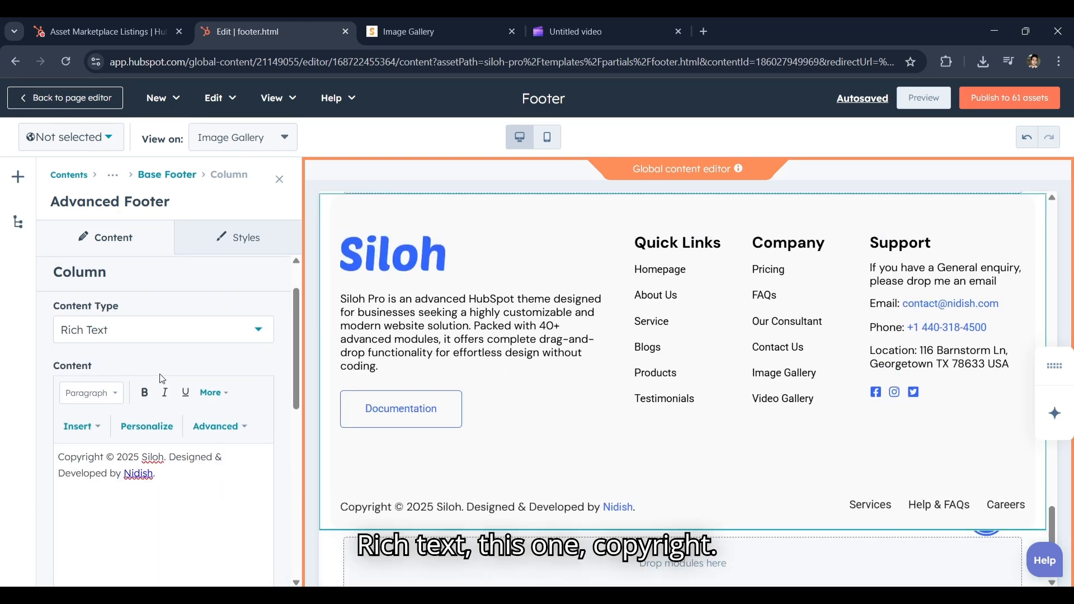
scroll(159, 373, "up", 1)
left_click(165, 177)
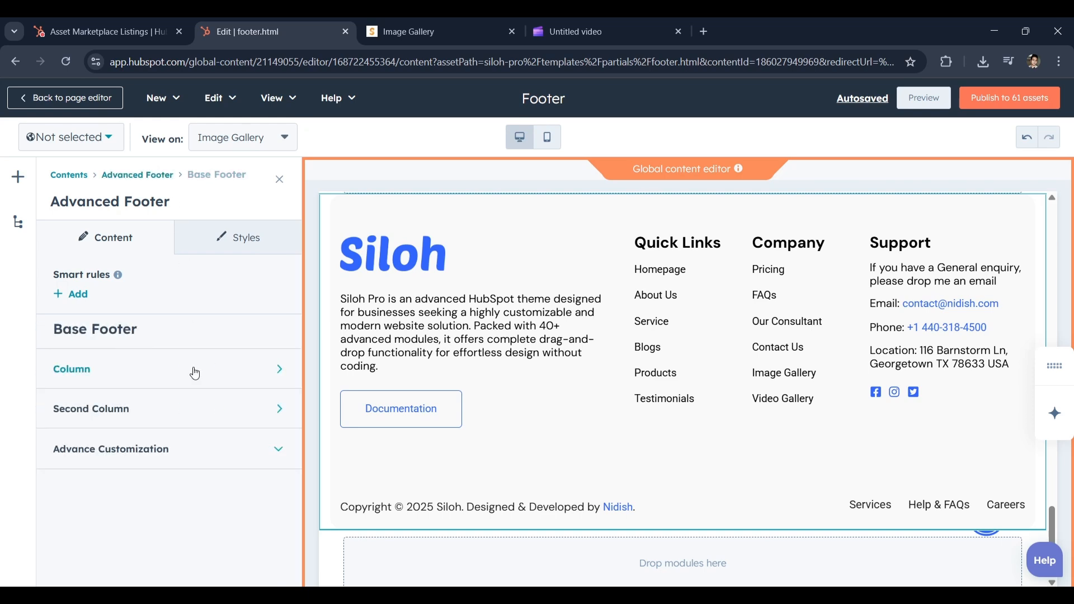
Step: Open the Base Footer's Second Column settings and examine the content types available in place of Menu
left_click(204, 417)
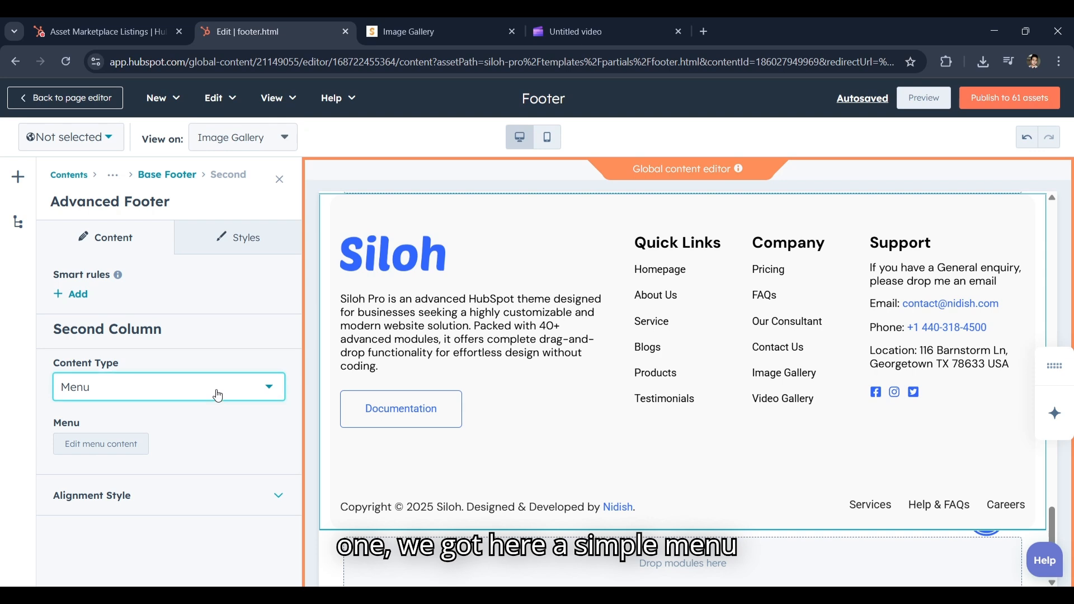
left_click(216, 394)
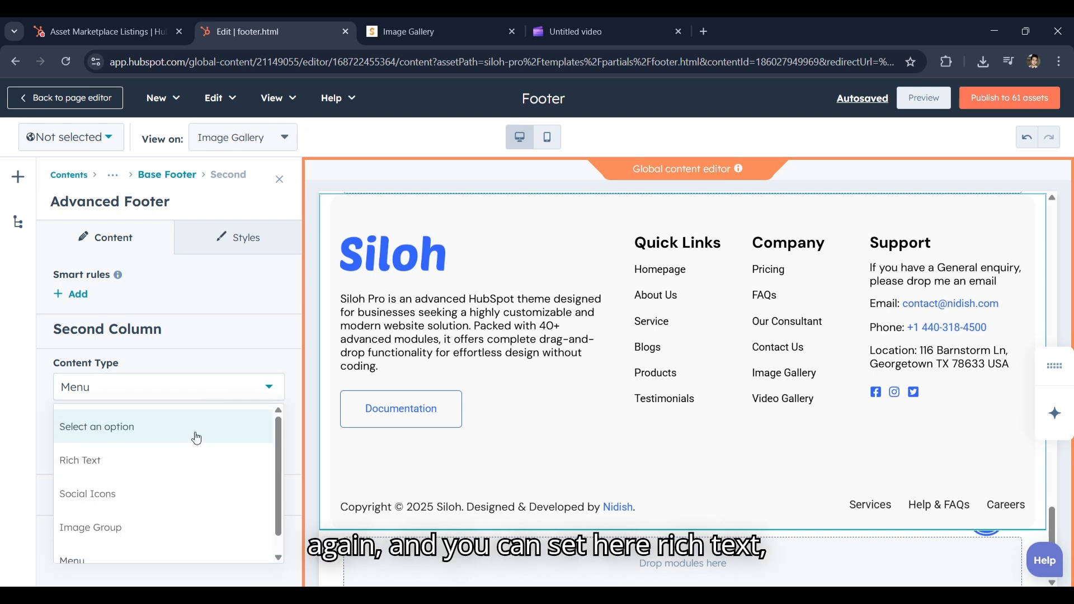
scroll(190, 439, "down", 1)
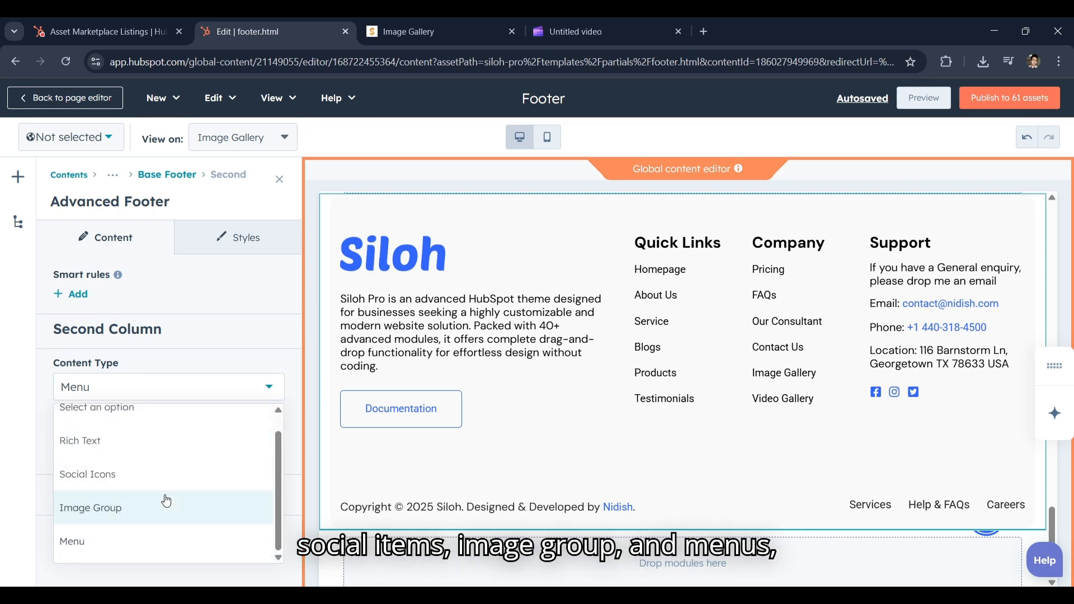
scroll(156, 537, "up", 1)
left_click(208, 342)
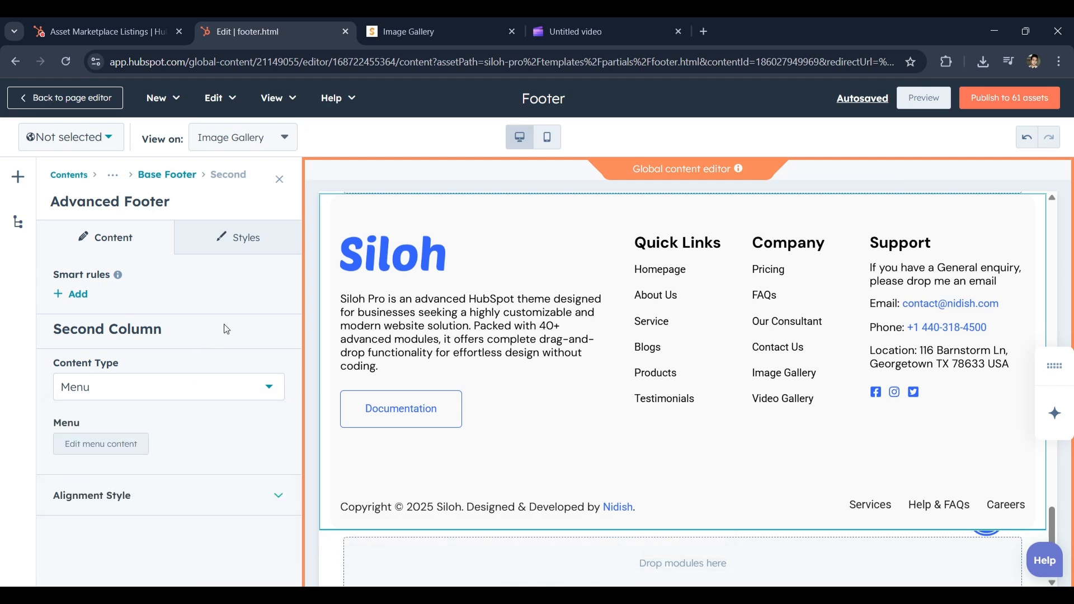
Step: Expand Alignment Style for the base footer's Second Column, and return to the Base Footer settings
left_click(146, 500)
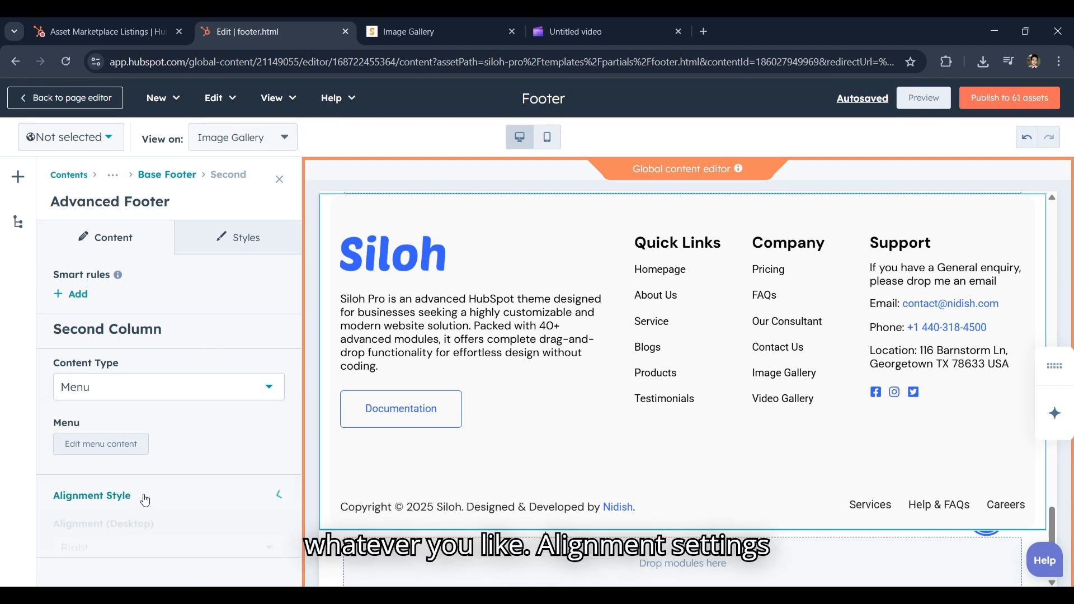
scroll(183, 378, "up", 3)
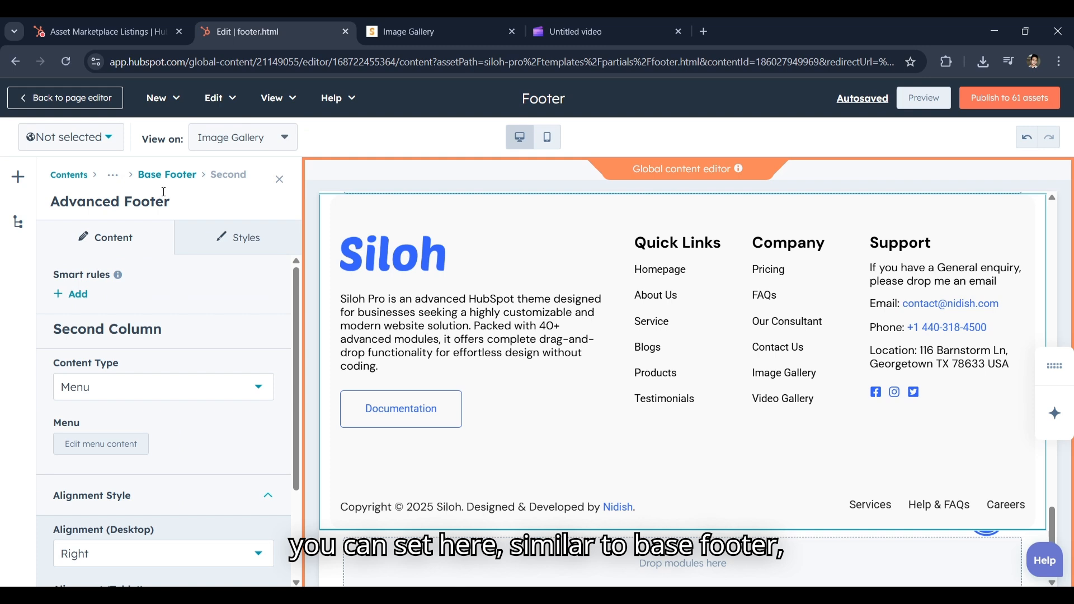
left_click(171, 175)
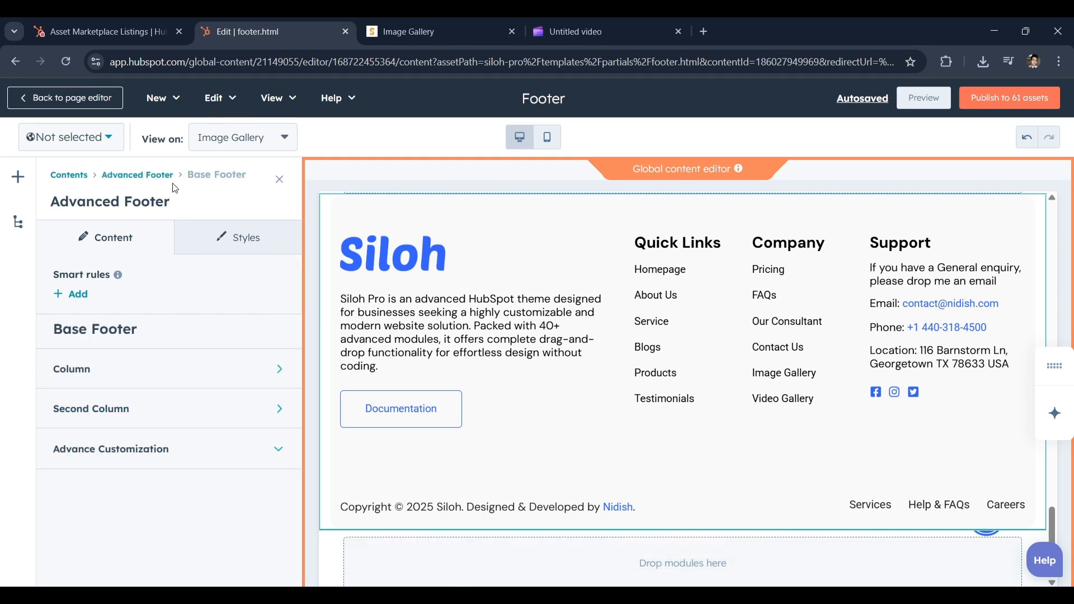
Step: Return to the main Advanced Footer settings and review the Custom Class and Custom ID fields under Advance Customization
left_click(158, 175)
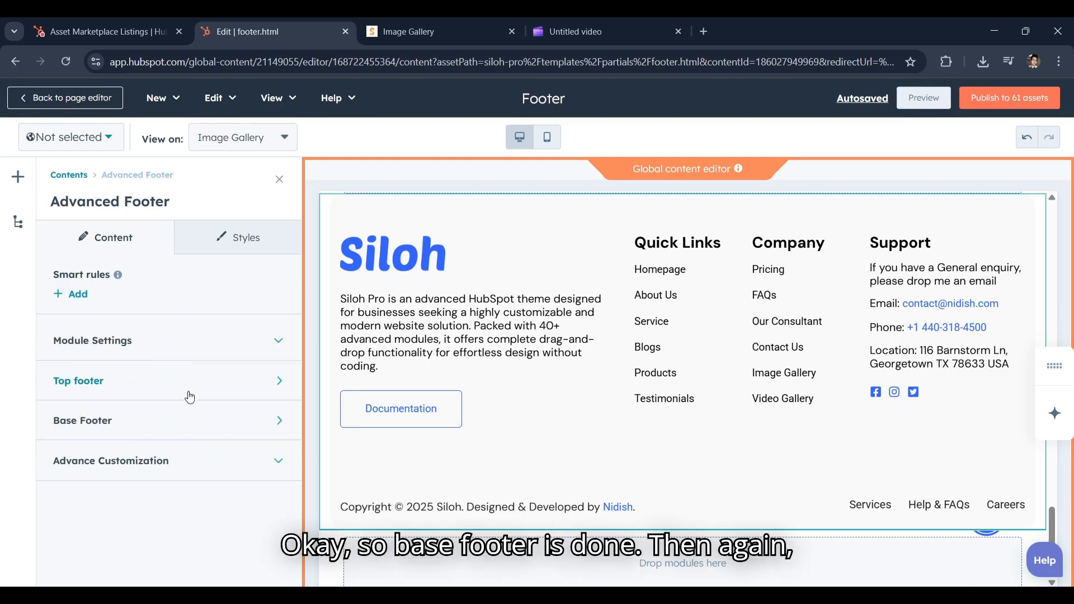
left_click(204, 454)
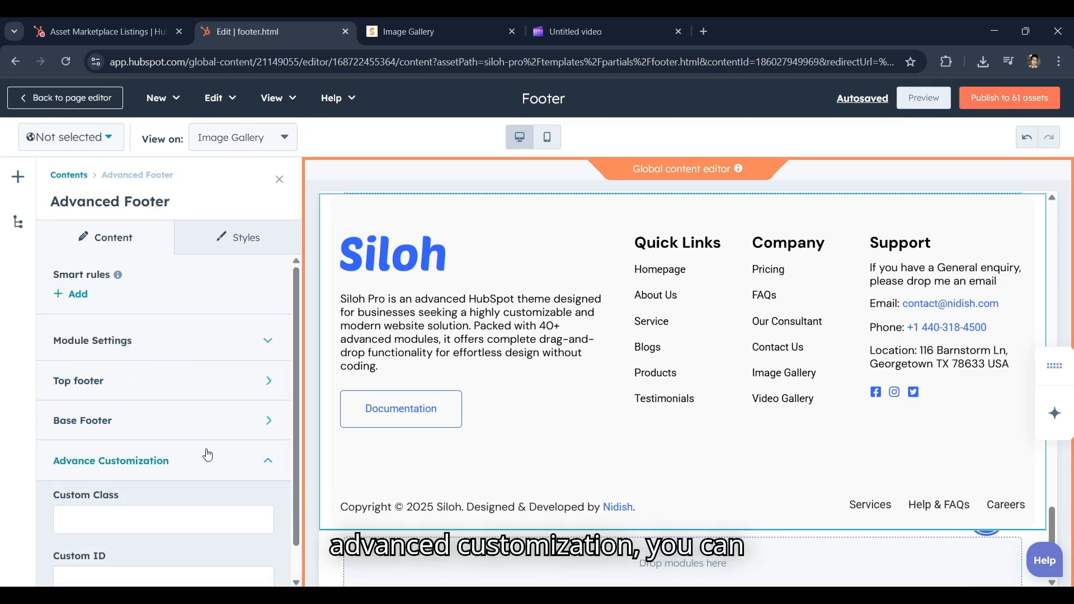
scroll(206, 453, "down", 1)
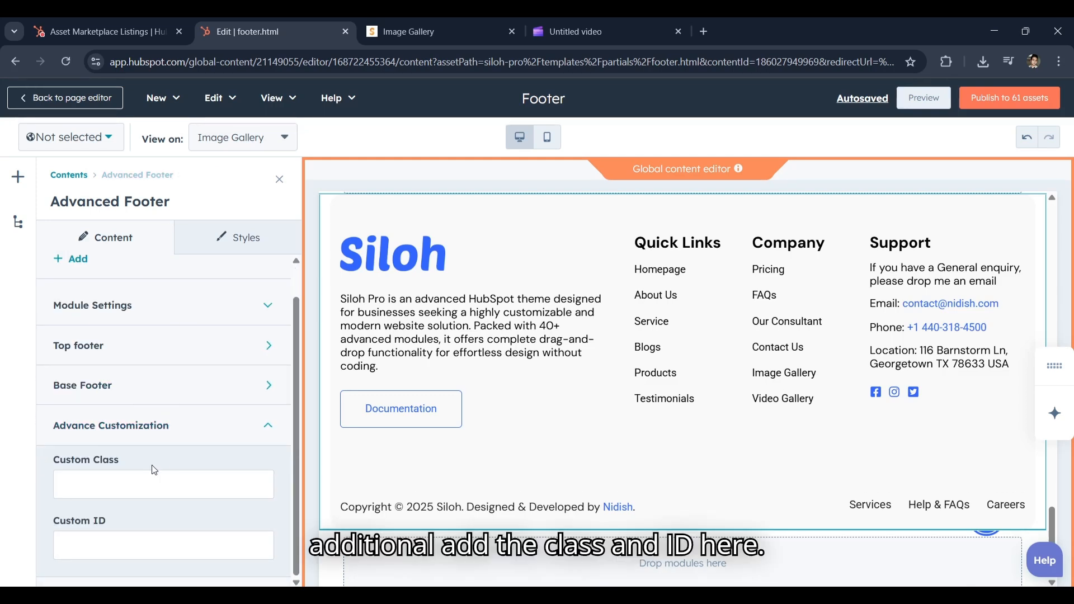
scroll(200, 443, "up", 1)
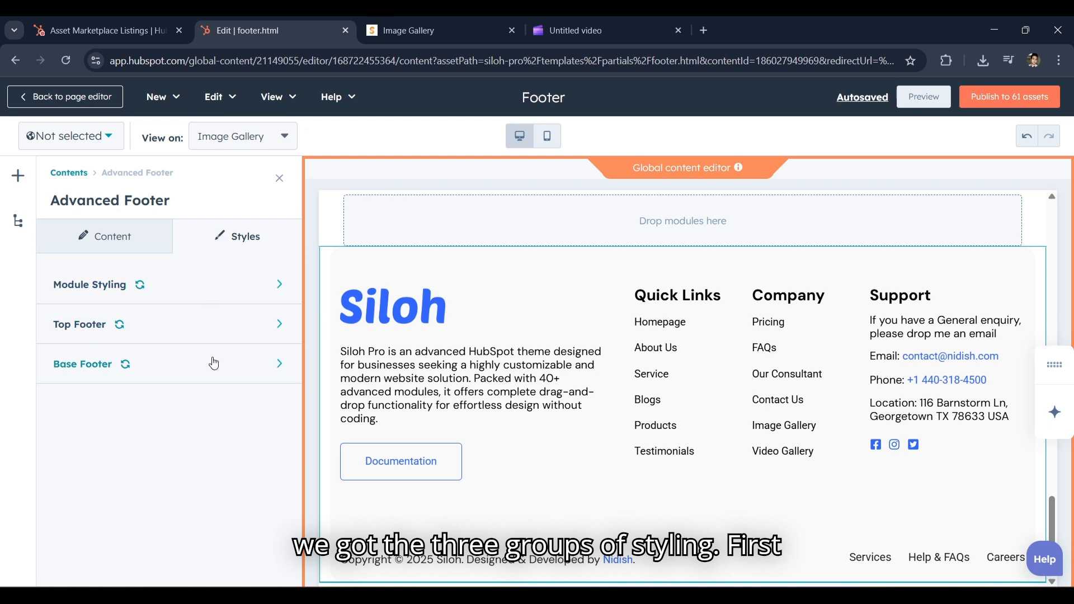
Step: Review the Color Option in Module Styling, checking the background color value and the available color types, and collapse it
left_click(218, 284)
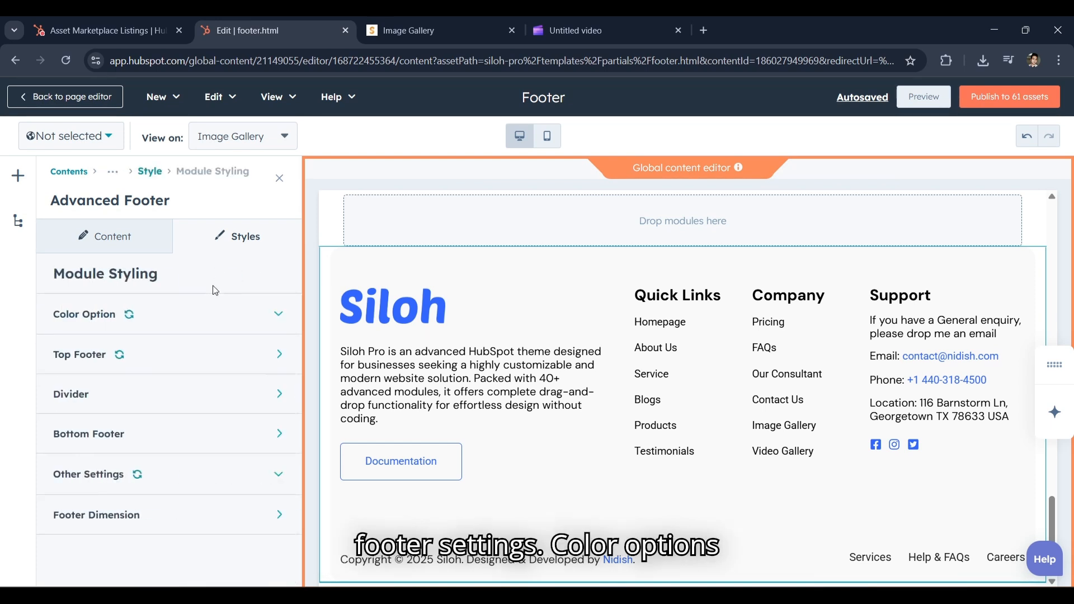
left_click(210, 309)
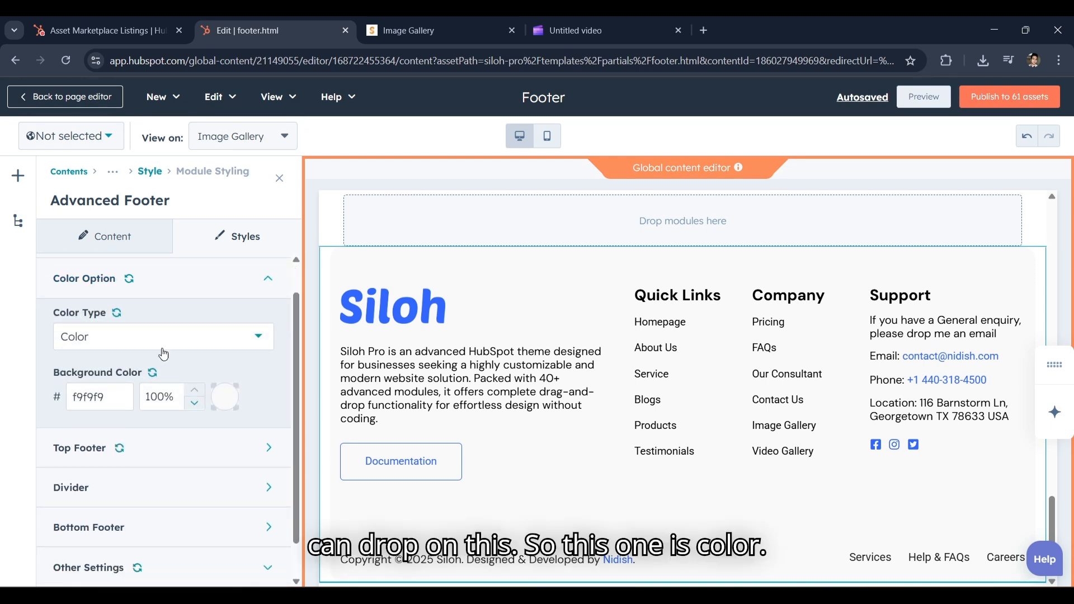
left_click_drag(124, 393, 65, 403)
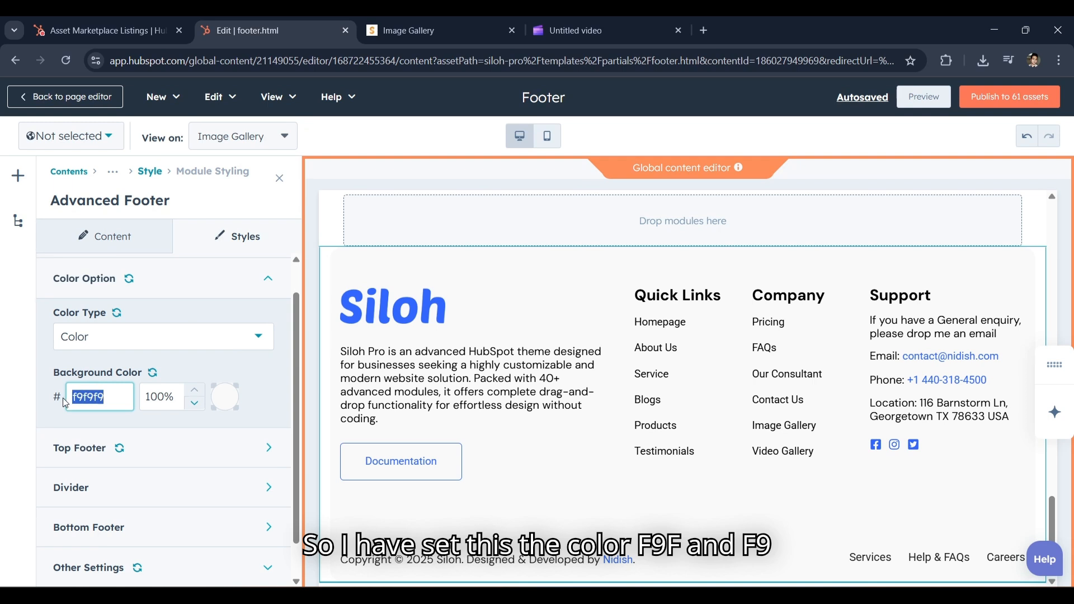
left_click(193, 342)
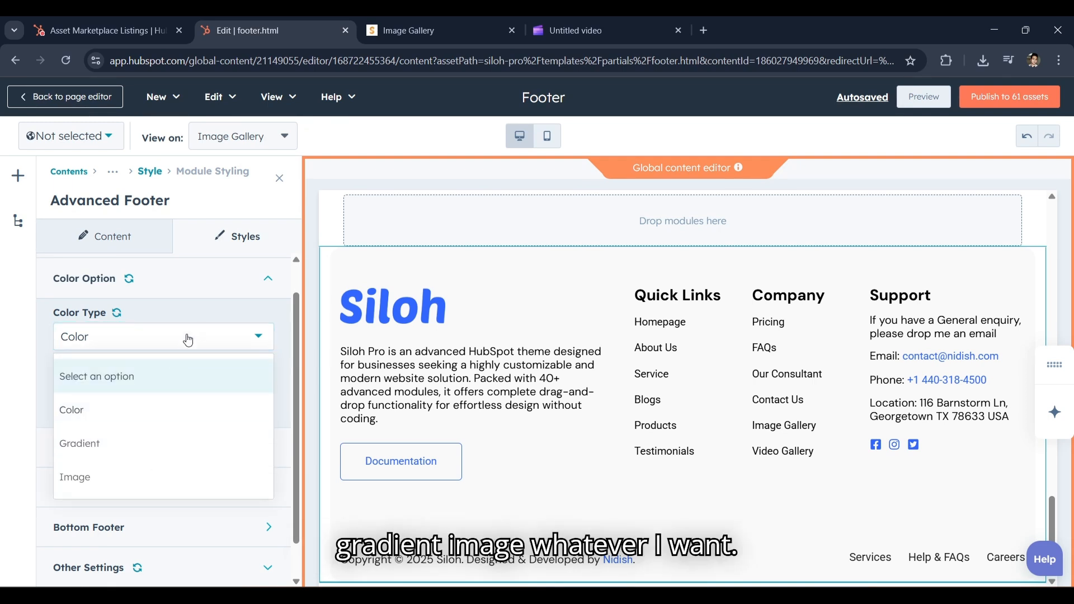
left_click(210, 312)
left_click(231, 292)
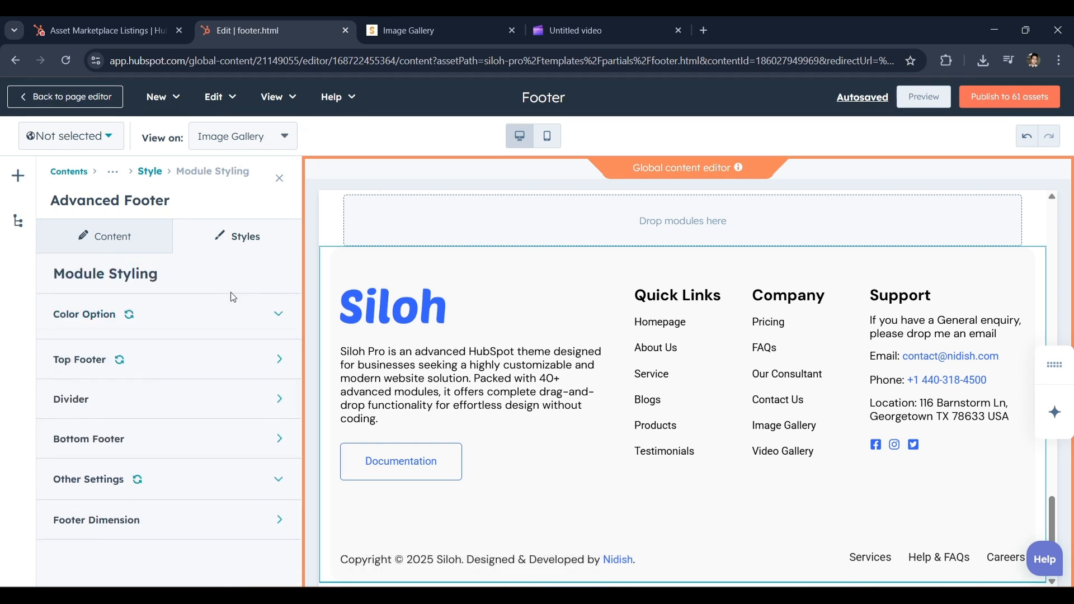
Step: Open the Top Footer spacing under Module Styling and review its Desktop margin and padding fields
left_click(228, 355)
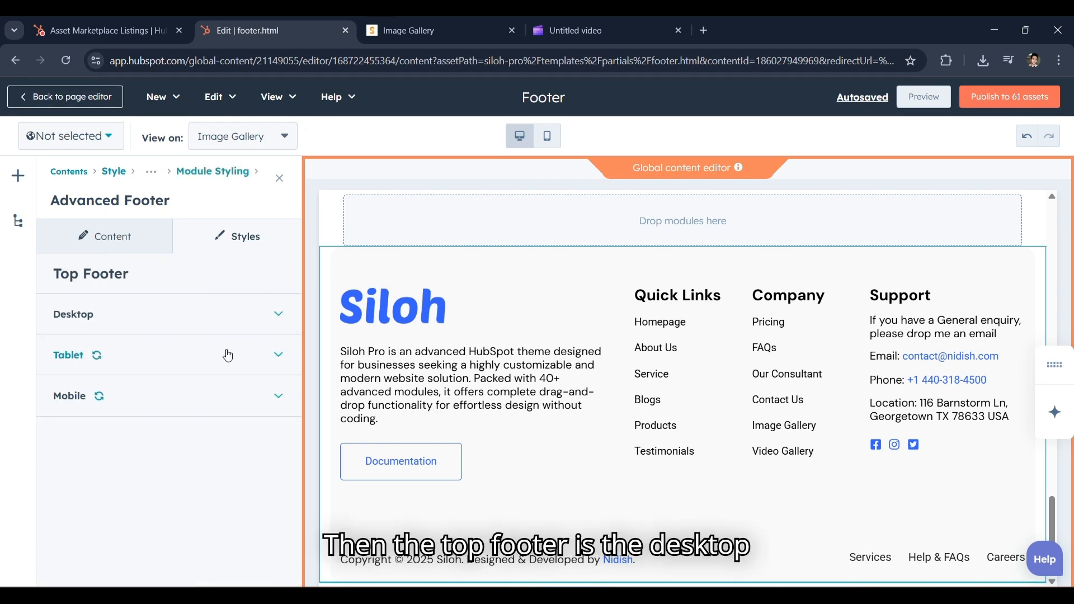
left_click(233, 323)
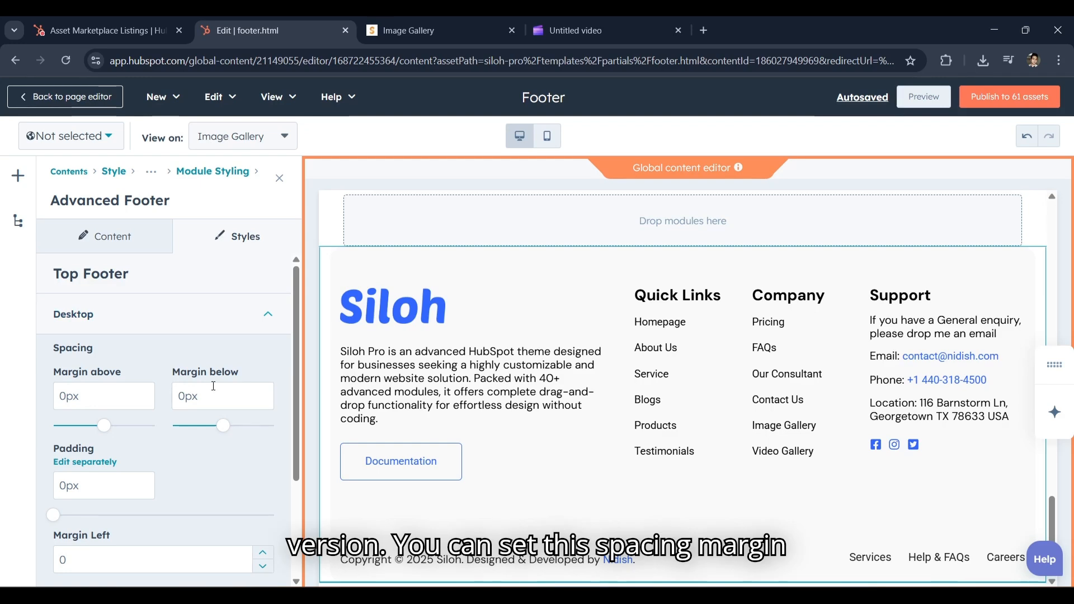
scroll(213, 386, "down", 2)
scroll(204, 378, "up", 1)
scroll(205, 378, "down", 1)
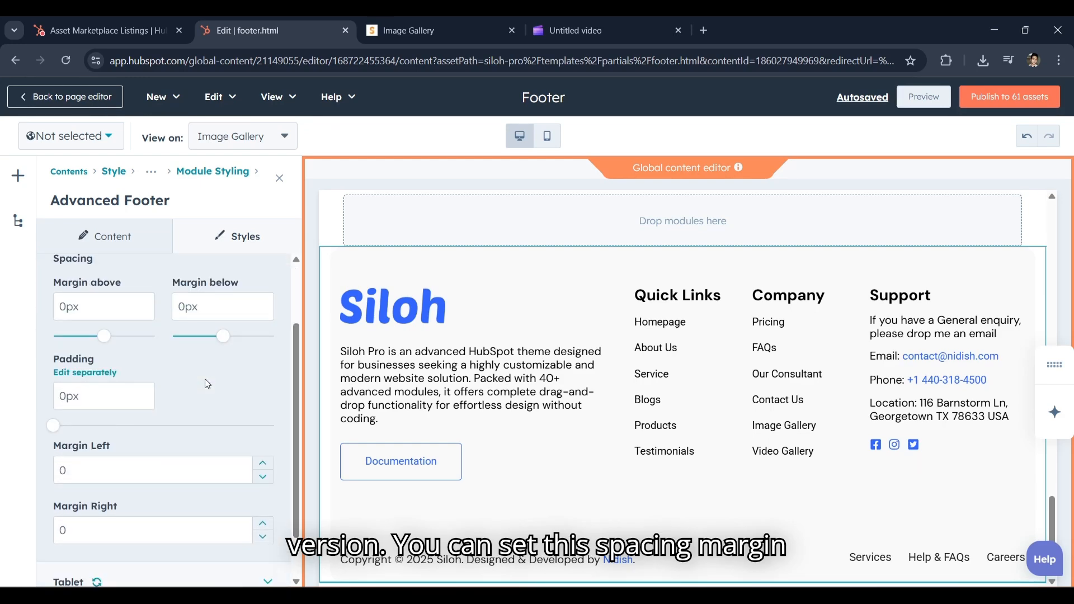
scroll(210, 336, "up", 2)
left_click(222, 318)
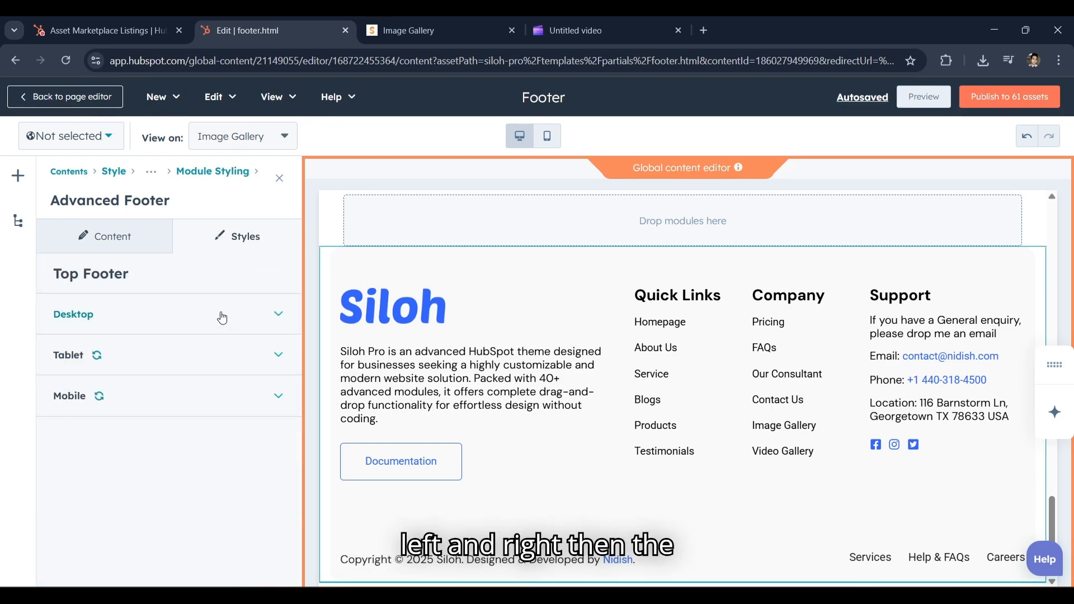
Step: Review the top footer's Tablet spacing and padding fields, and return to the main style groups
left_click(220, 355)
scroll(220, 353, "down", 3)
scroll(226, 338, "up", 2)
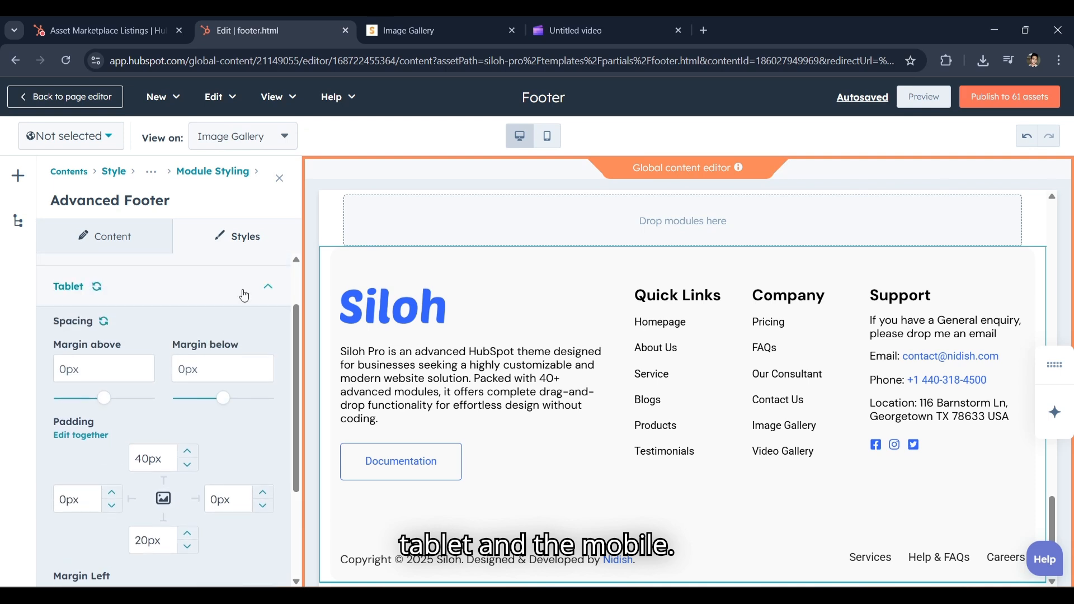
left_click(244, 295)
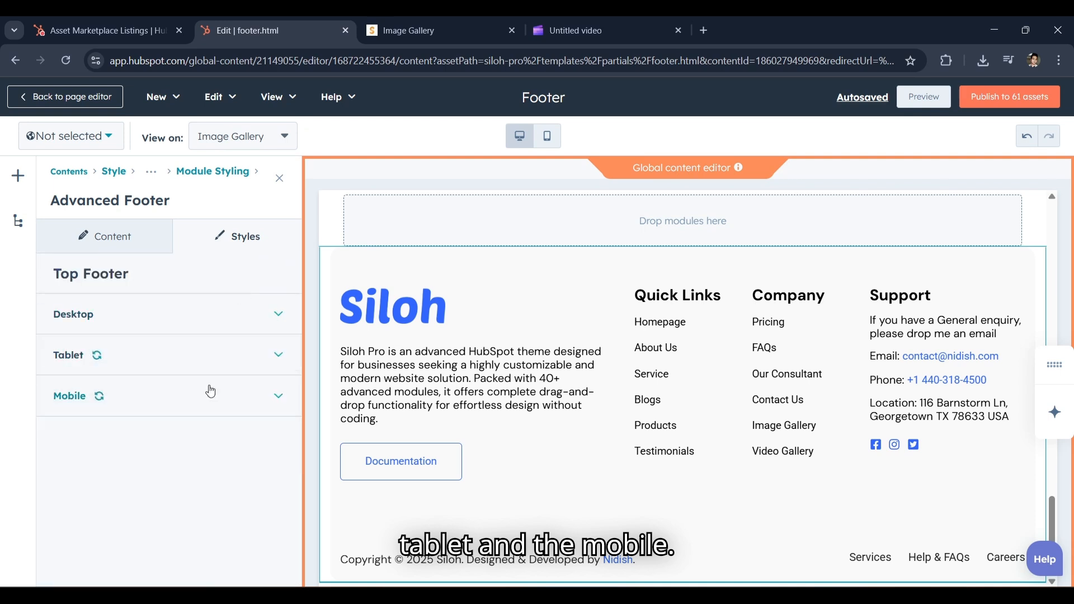
left_click(151, 172)
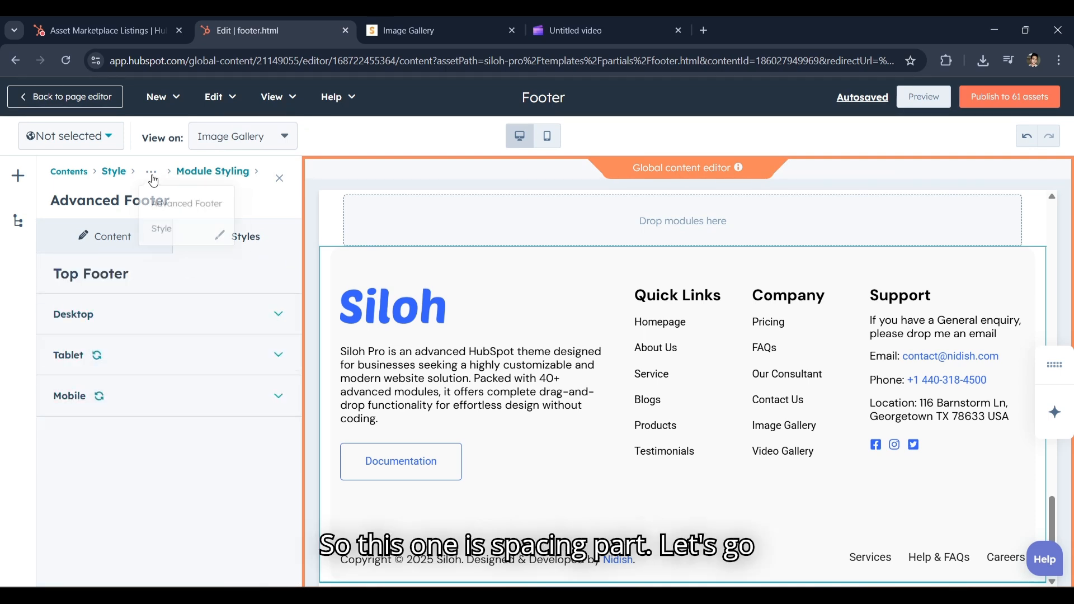
left_click(164, 234)
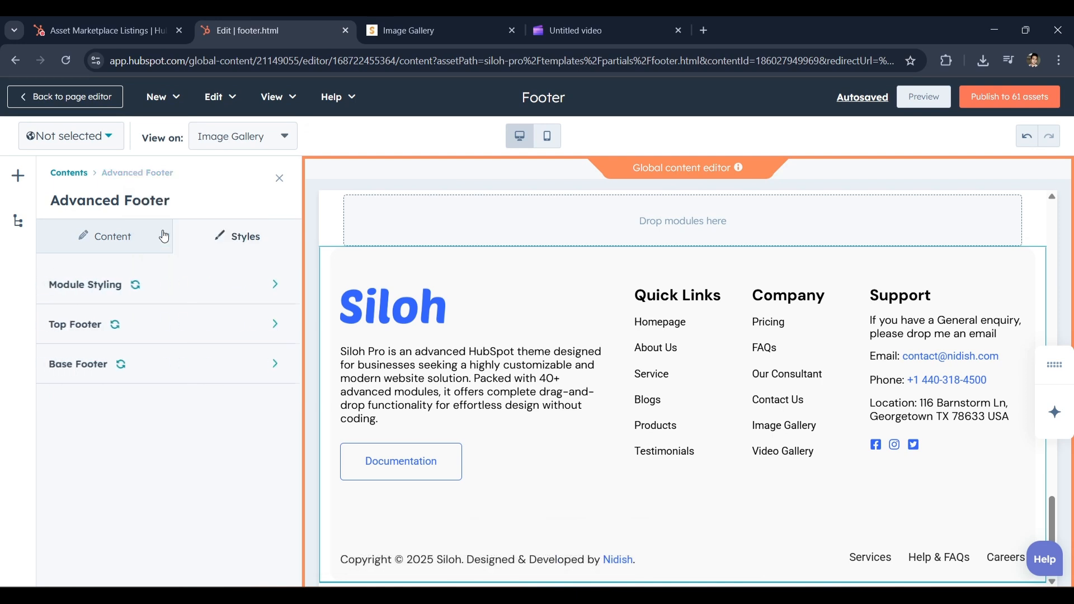
Step: Open the Divider settings in Module Styling, review the Desktop spacing and margins, and return to the main style groups
left_click(190, 289)
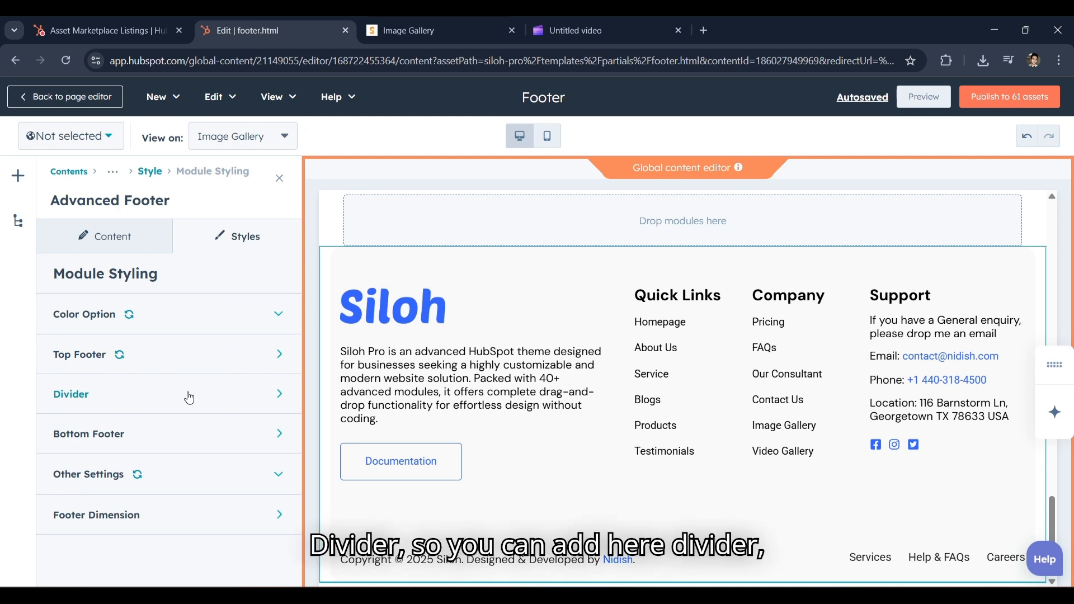
left_click(190, 392)
left_click(195, 320)
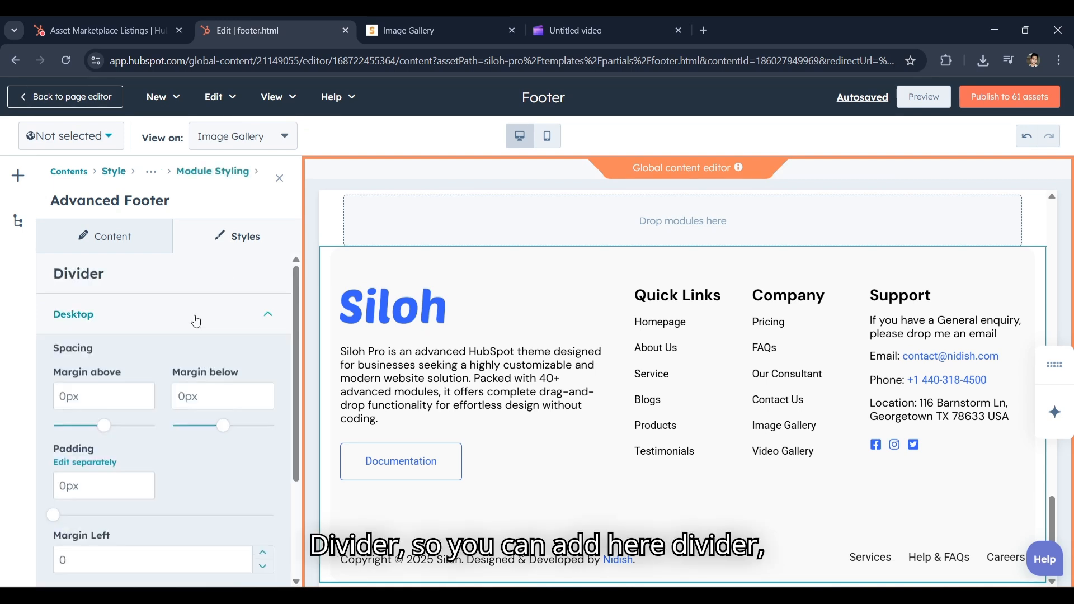
scroll(198, 409, "down", 2)
scroll(198, 409, "up", 1)
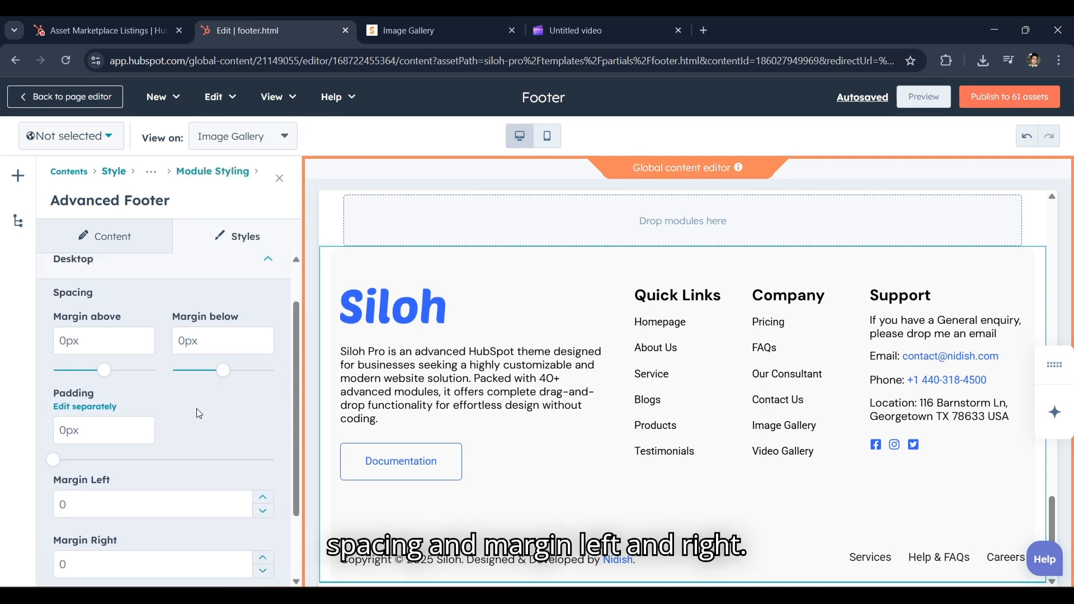
scroll(196, 408, "down", 1)
scroll(198, 411, "up", 2)
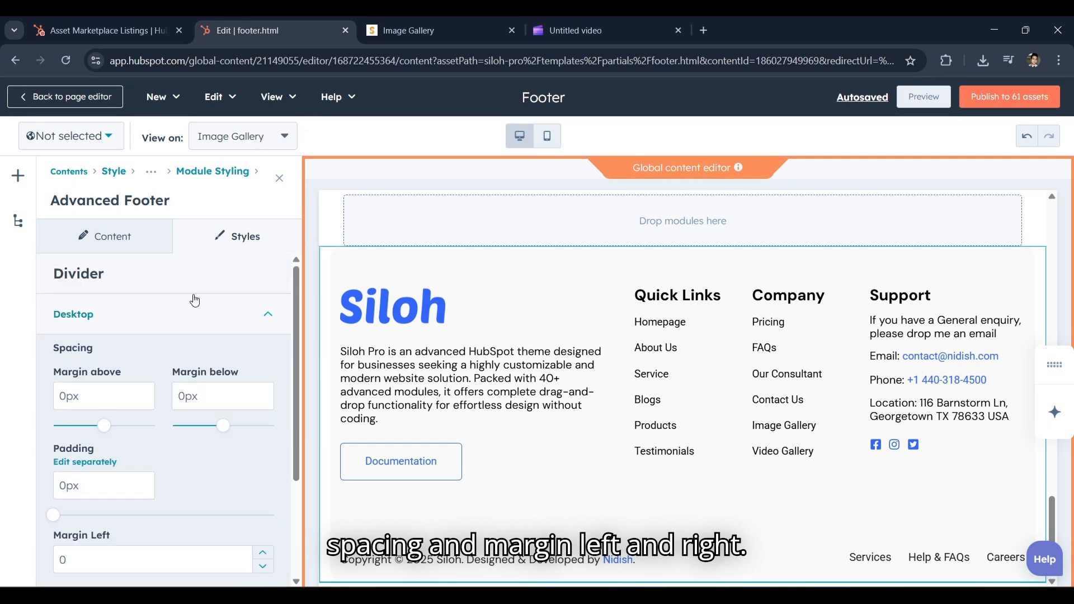
left_click(184, 323)
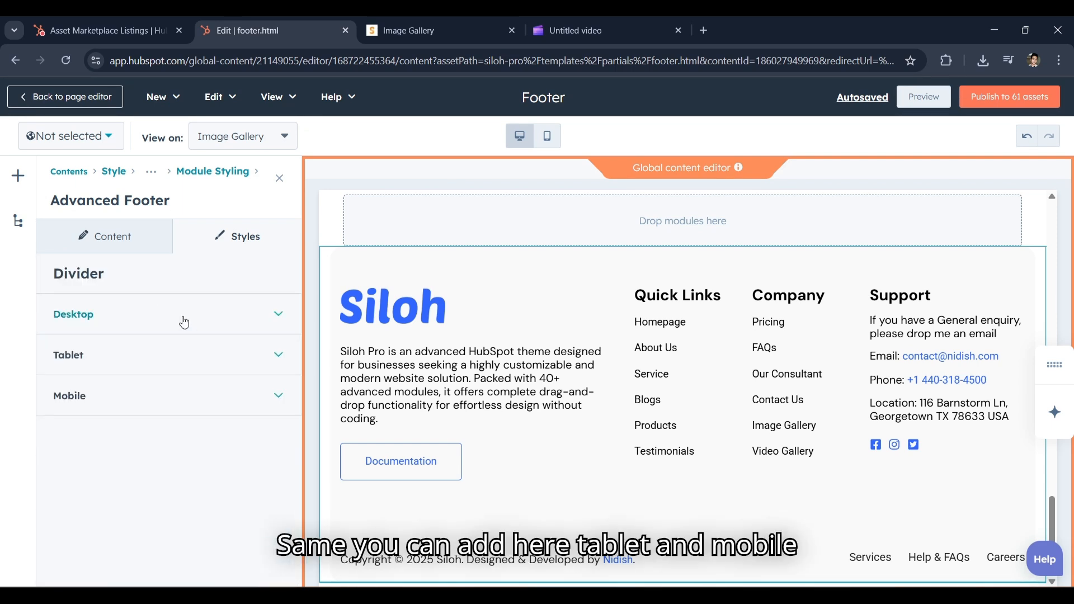
left_click(151, 172)
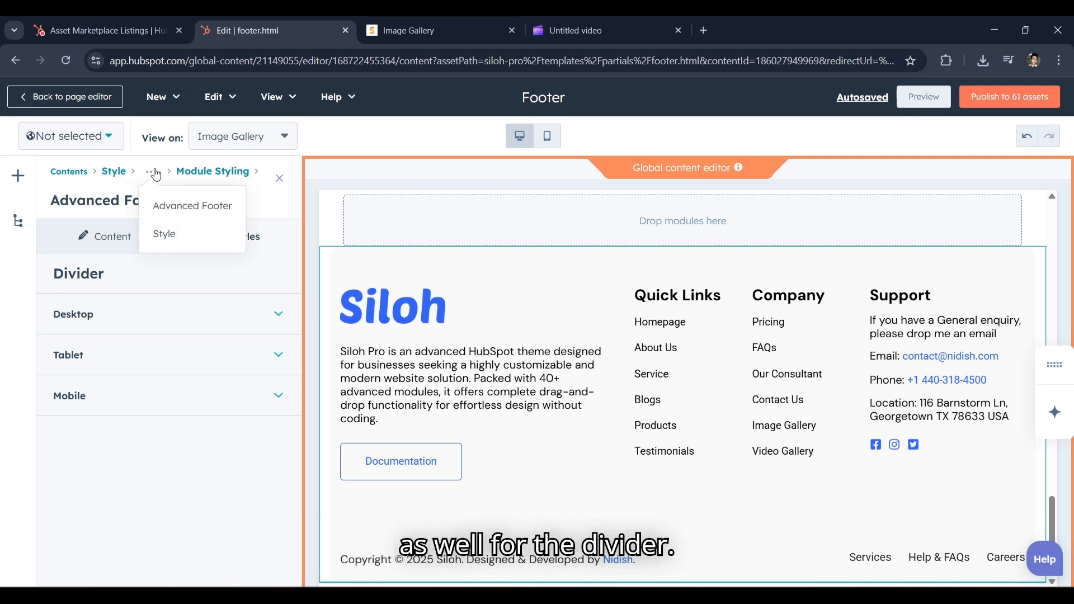
left_click(175, 236)
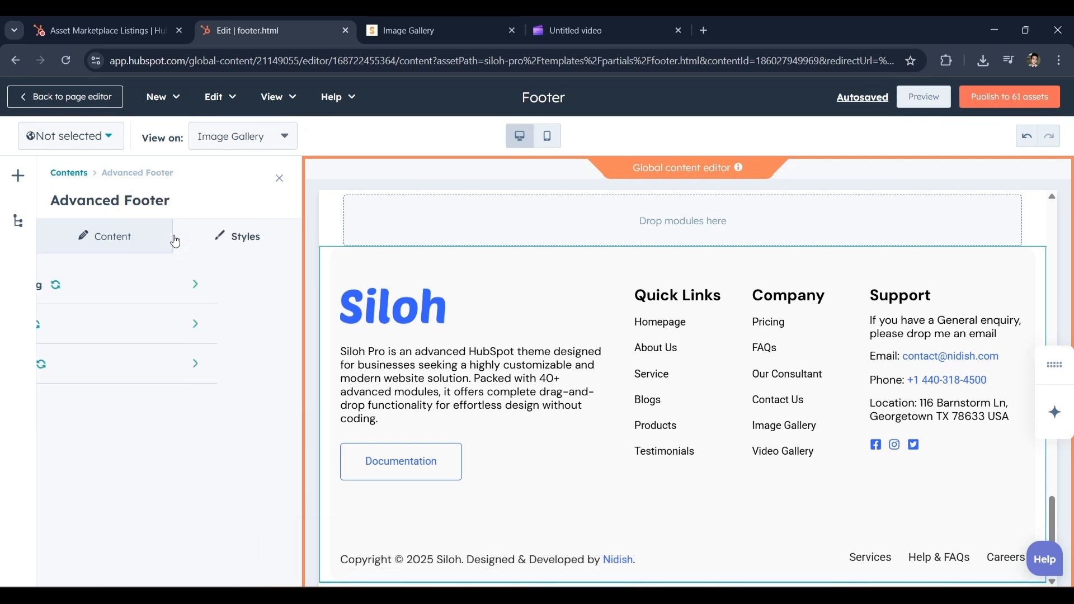
Step: Open the Bottom Footer settings in Module Styling and review the Desktop spacing, padding and margin fields
left_click(215, 291)
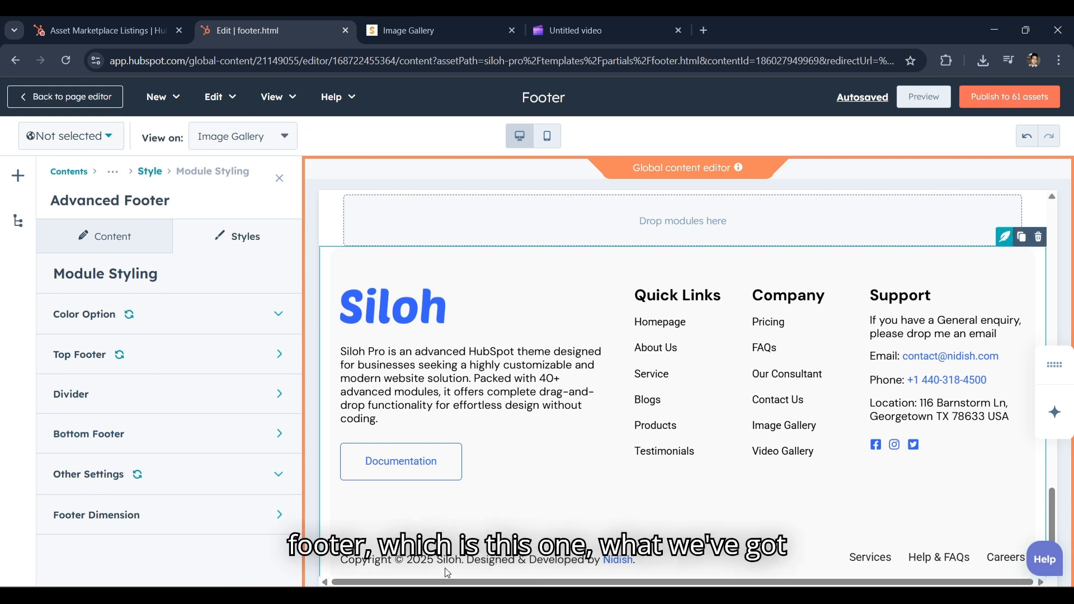
left_click(215, 443)
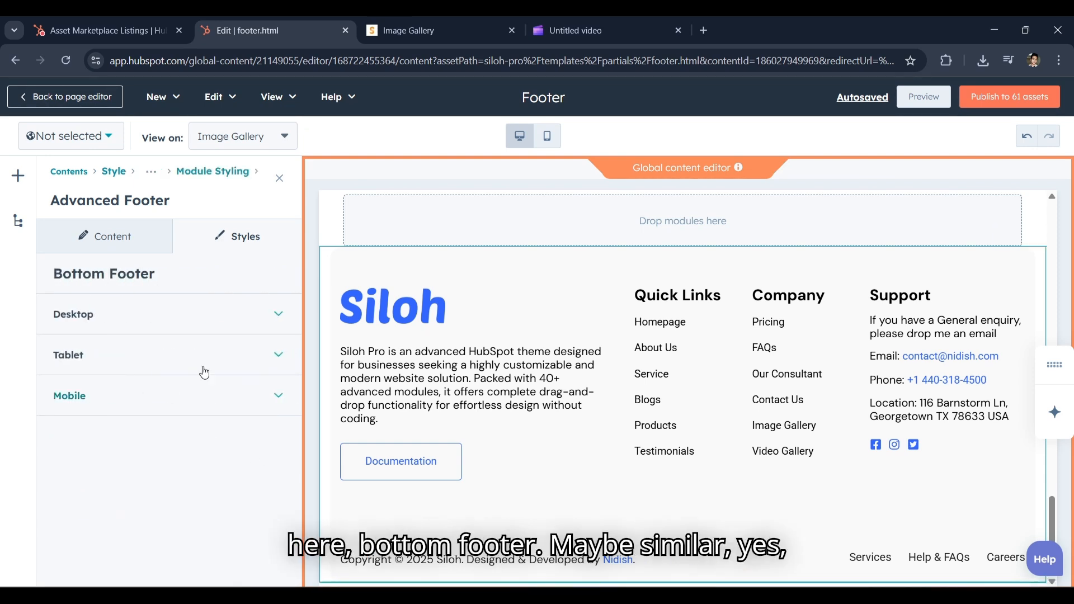
left_click(197, 324)
scroll(196, 397, "down", 3)
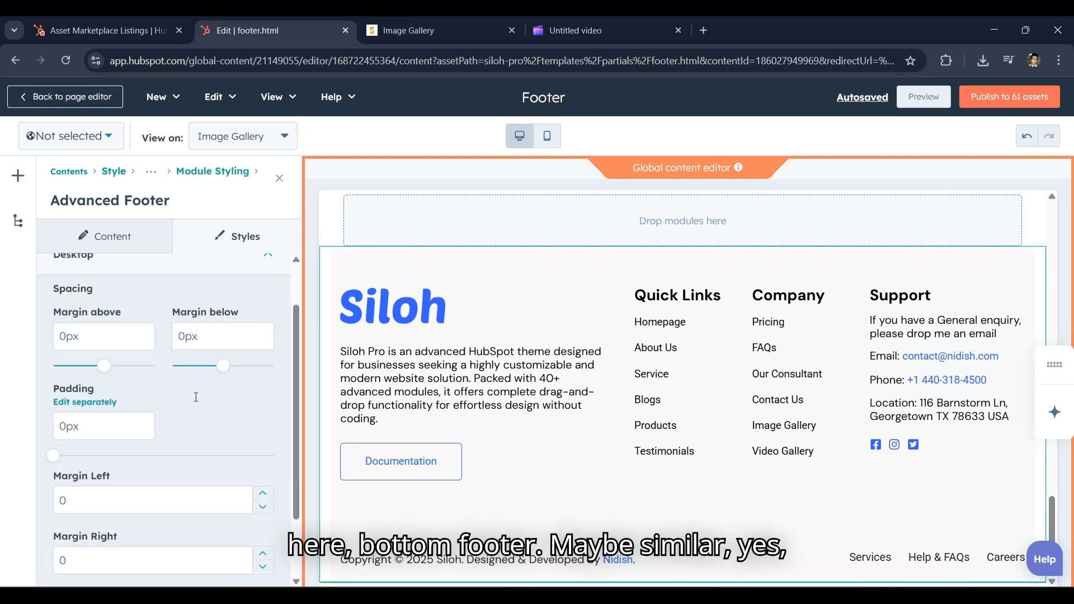
scroll(195, 402, "up", 3)
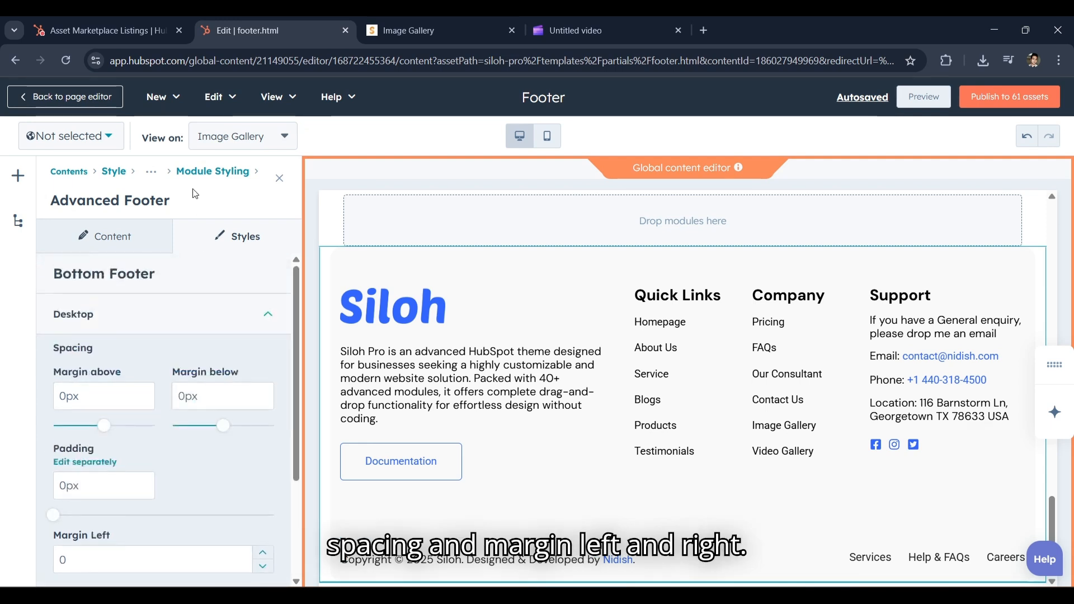
Step: Return to the main style groups, reopen Module Styling and expand its Other Settings
left_click(151, 171)
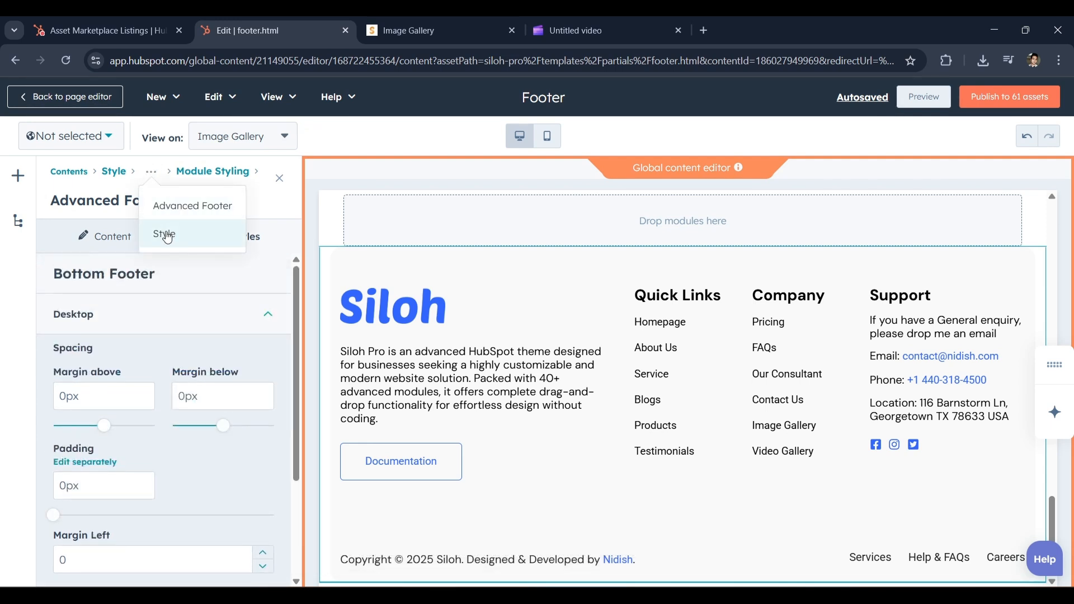
left_click(168, 235)
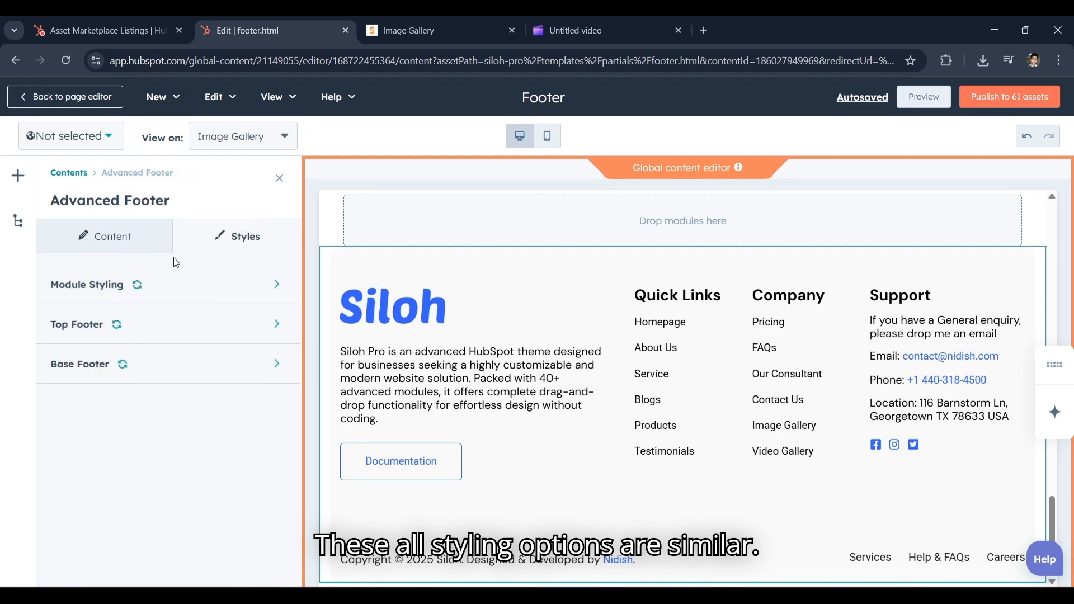
left_click(204, 290)
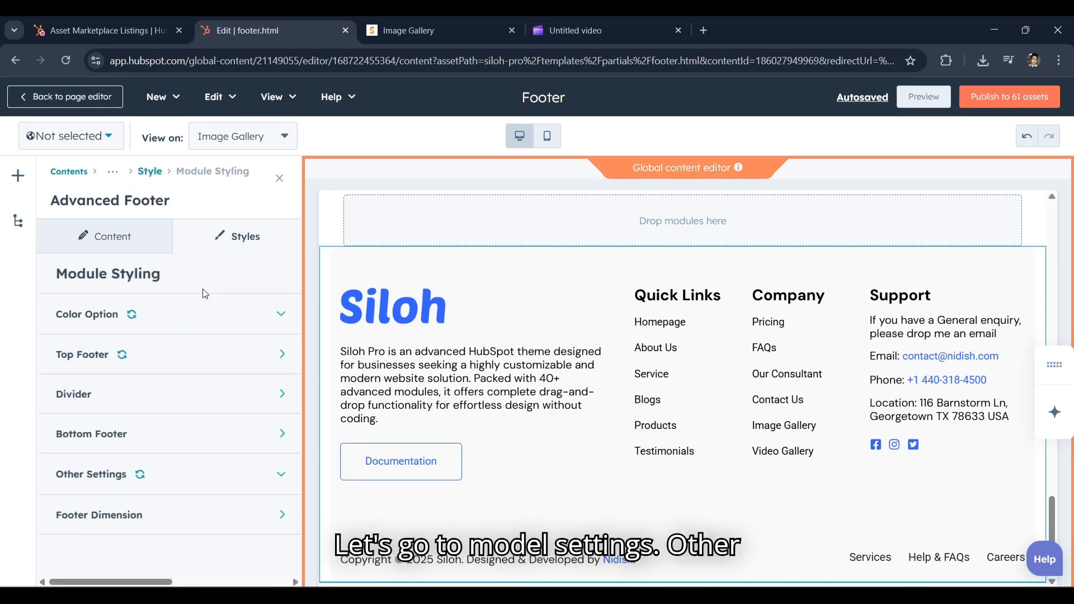
left_click(229, 471)
scroll(229, 471, "down", 1)
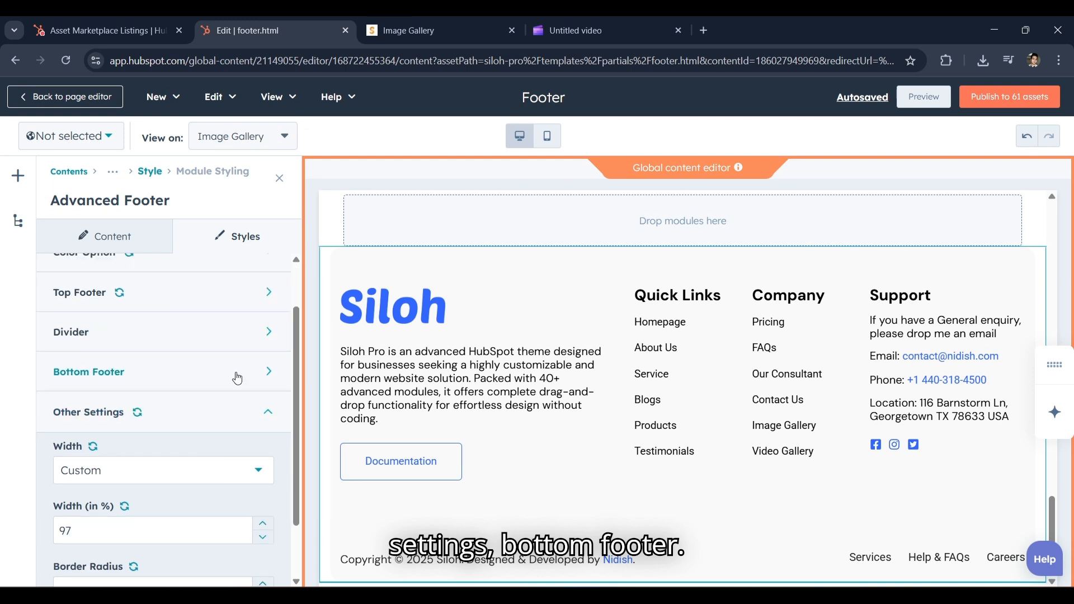
Step: Review the Bottom Footer spacing, padding and margin fields again, and return to the main style groups
left_click(233, 383)
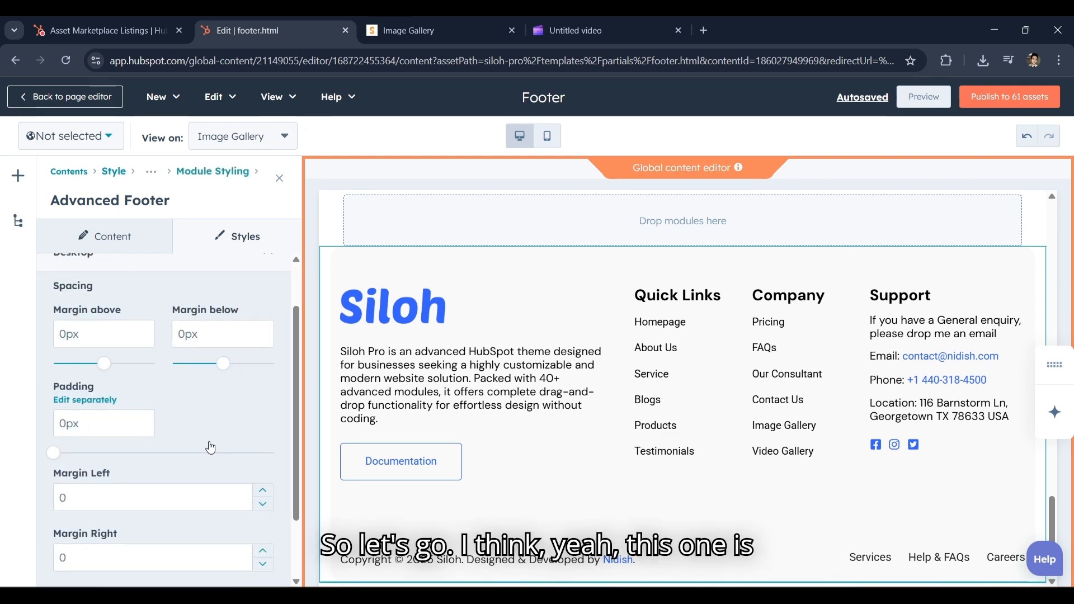
scroll(211, 446, "down", 1)
scroll(211, 446, "up", 2)
left_click(151, 171)
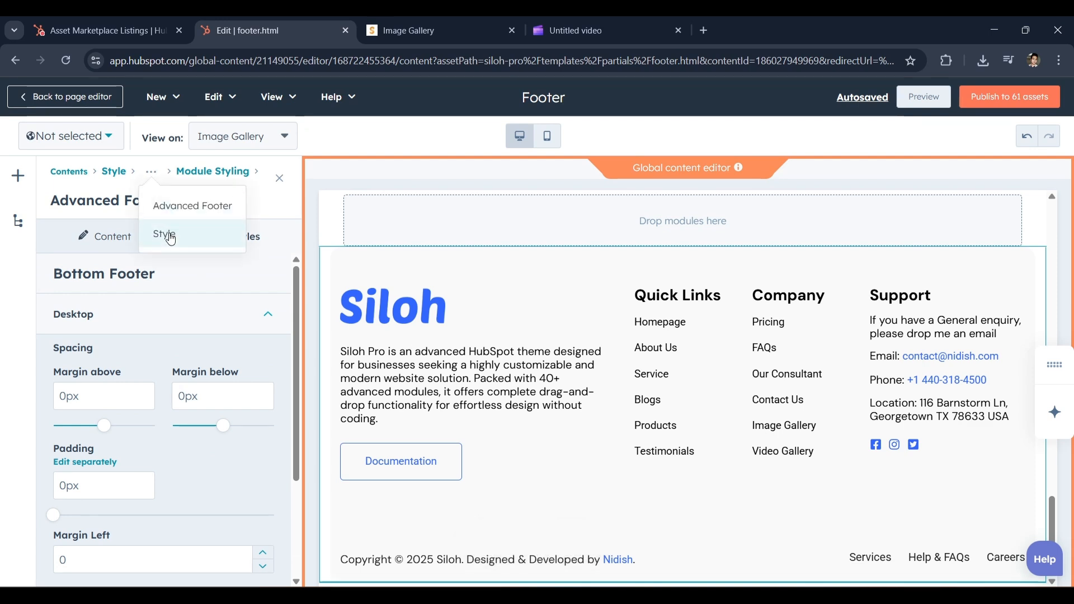
left_click(193, 206)
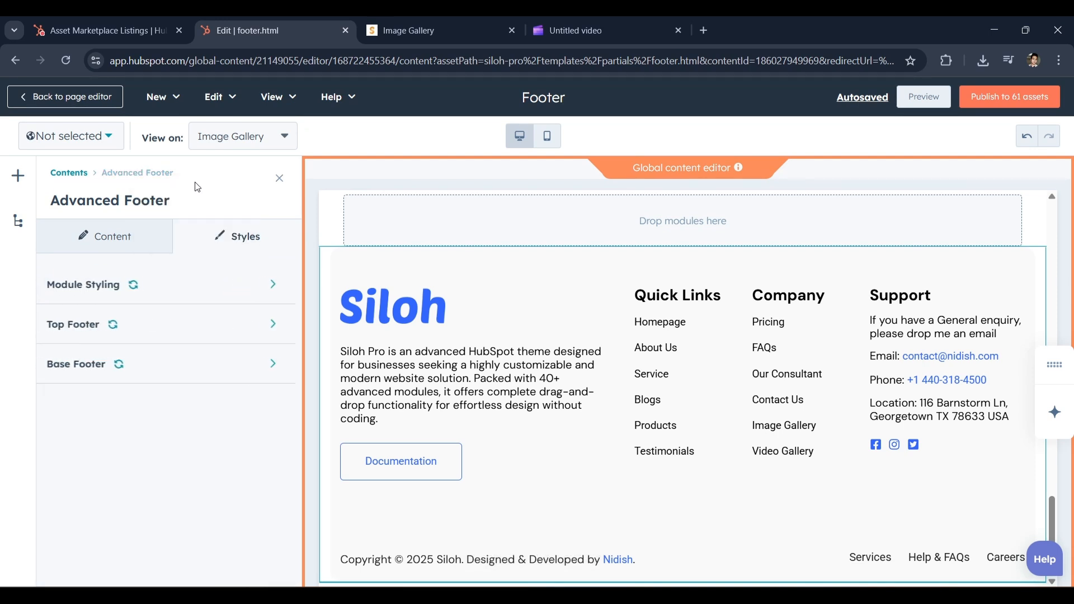
Step: Review the width options, width percentage and border radius in the Other Settings of Module Styling
left_click(176, 282)
scroll(176, 279, "down", 2)
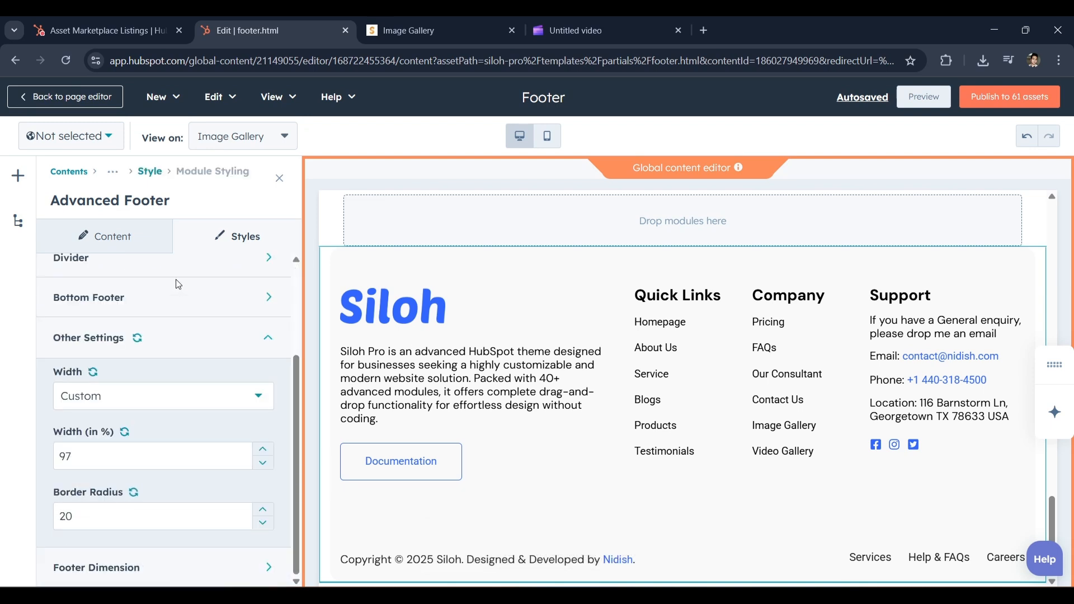
left_click(190, 348)
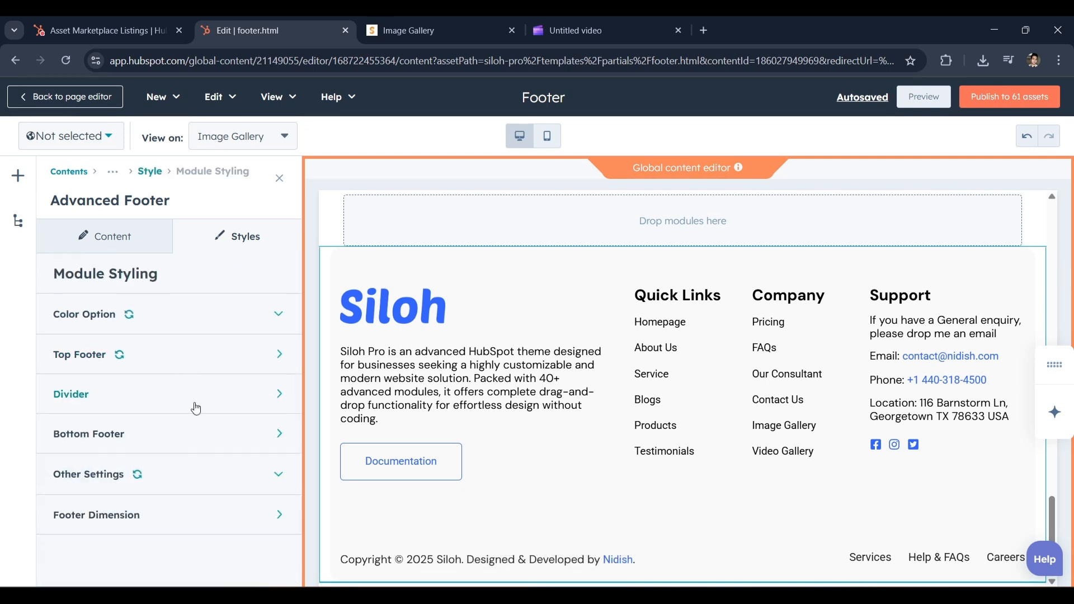
left_click(206, 477)
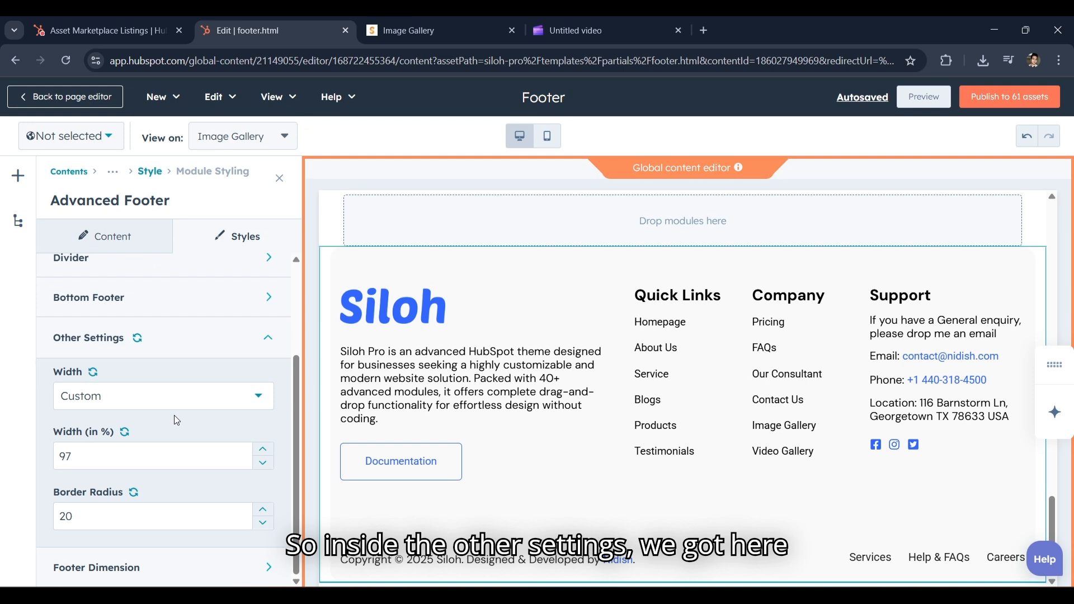
left_click(190, 402)
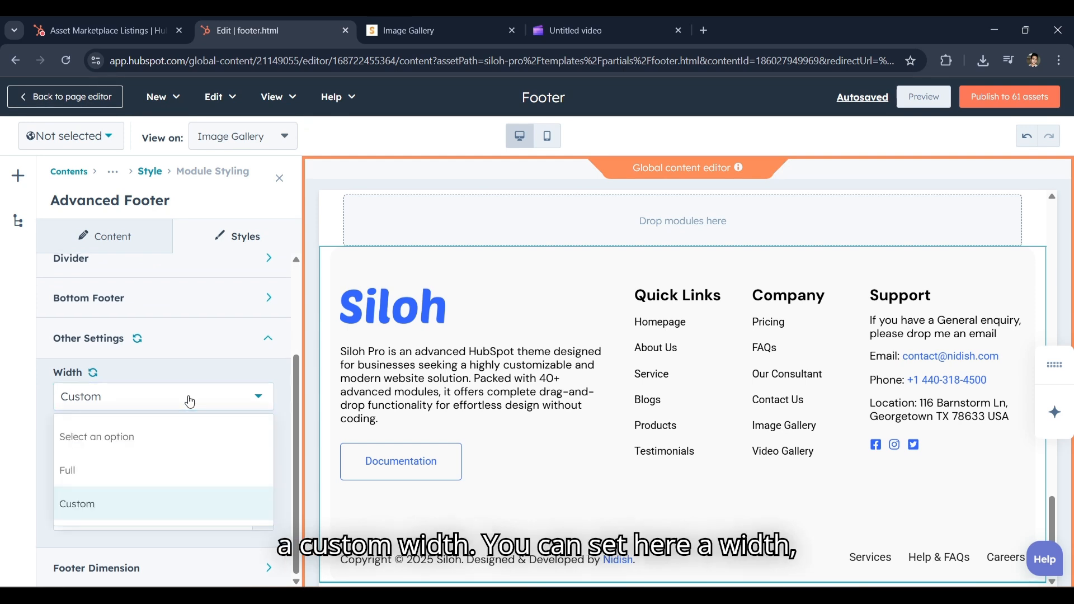
left_click(190, 402)
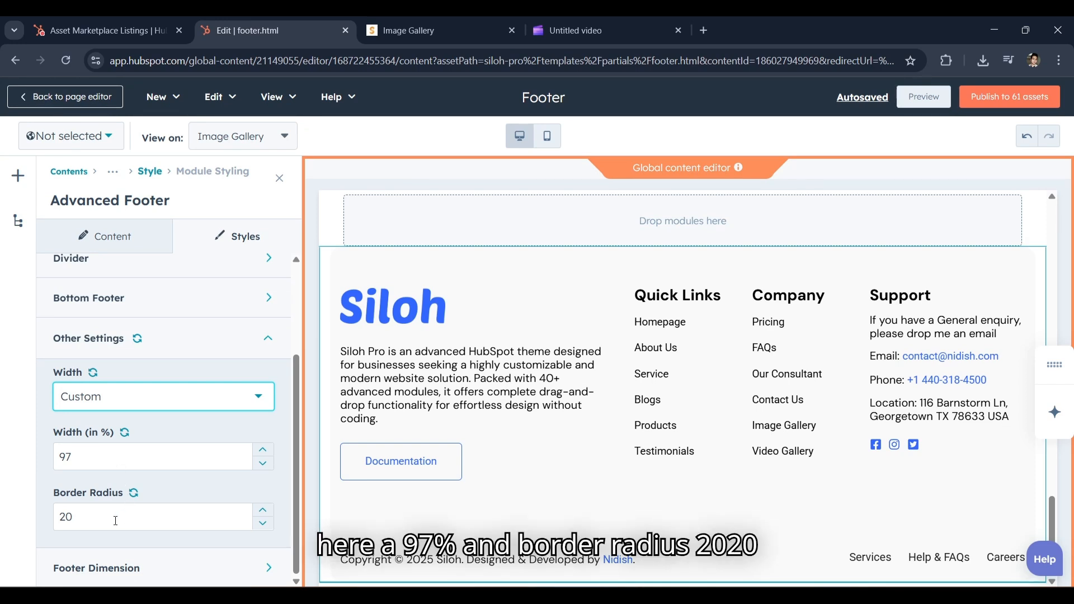
left_click(223, 341)
Step: Review the Max Width fields for standard and larger devices under Footer Dimension, and return to the main style groups
left_click(205, 517)
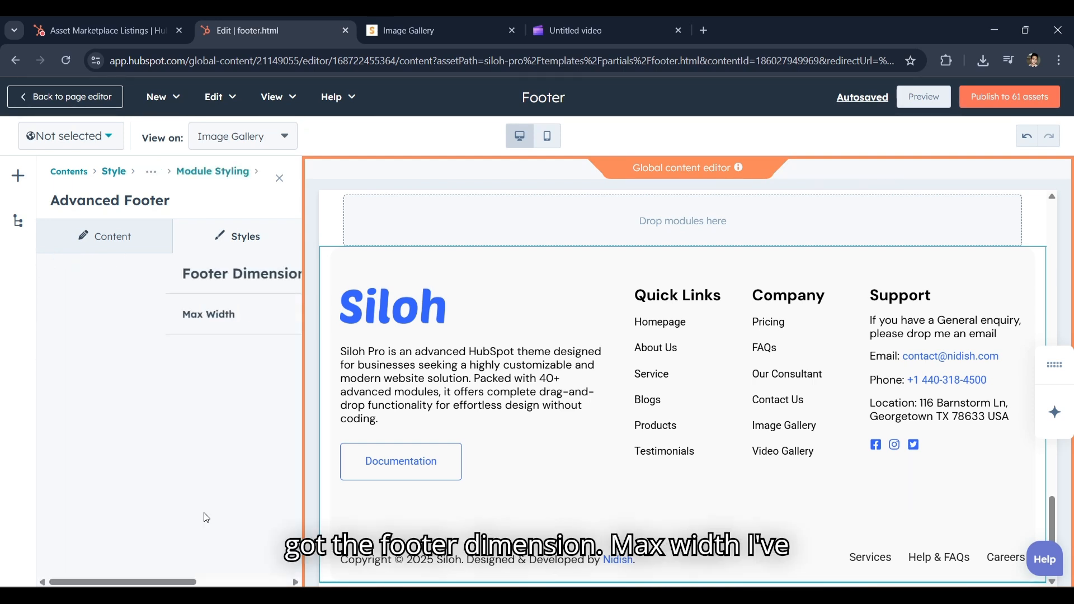
left_click(207, 312)
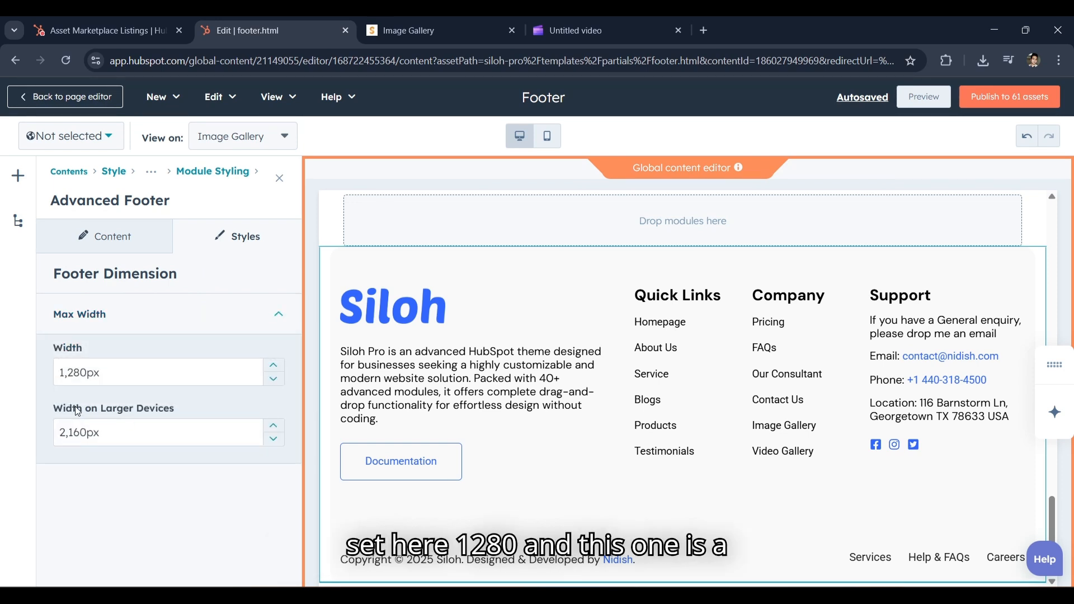
left_click_drag(75, 406, 171, 408)
left_click(188, 406)
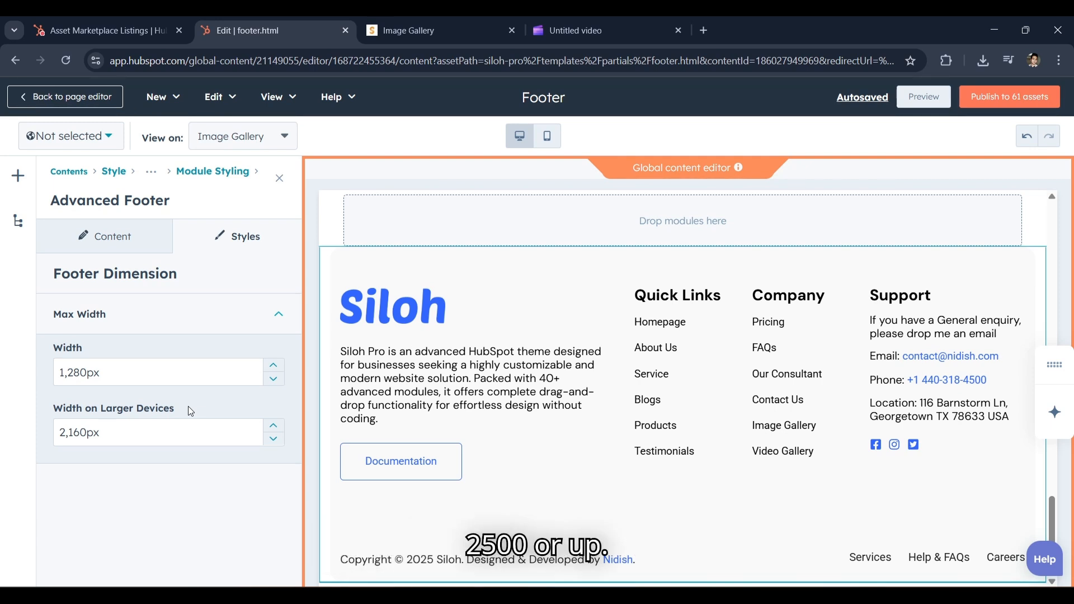
left_click(223, 313)
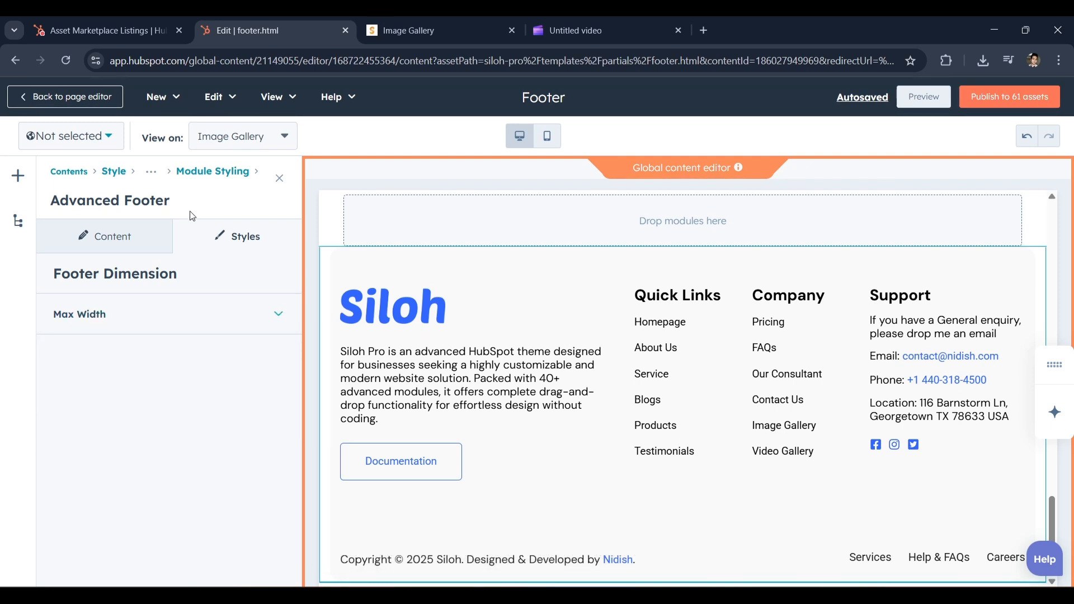
left_click(155, 174)
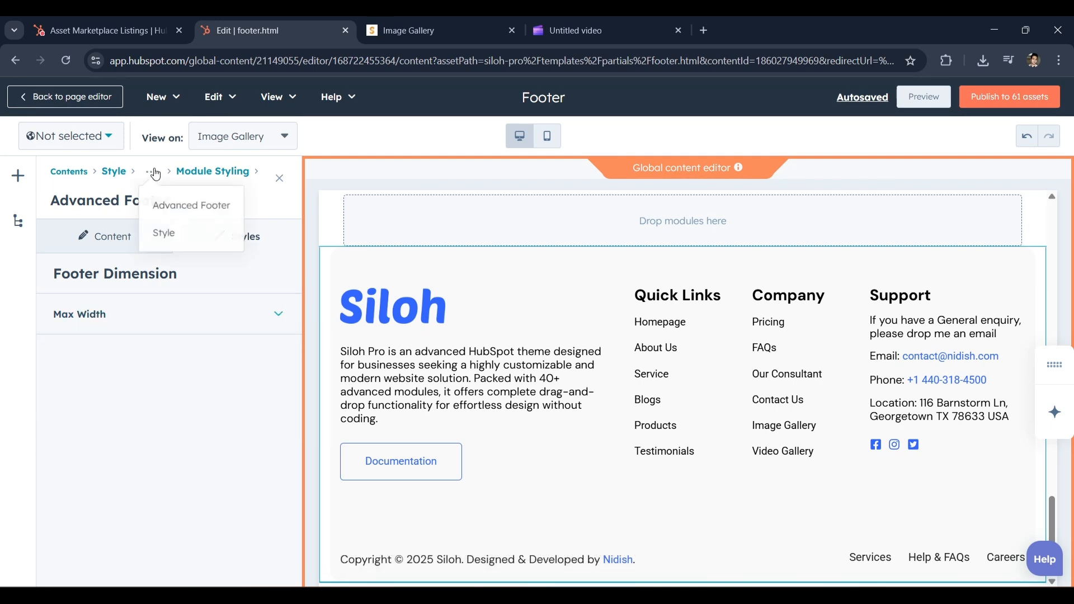
left_click(165, 245)
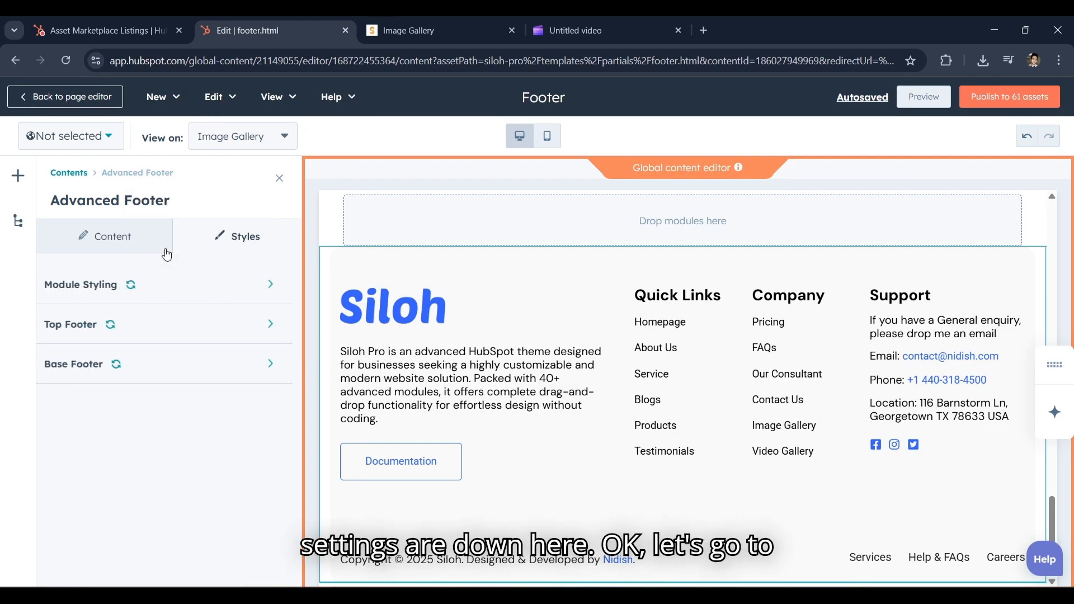
Step: Open the Top Footer style group and look over its list of element settings
left_click(177, 324)
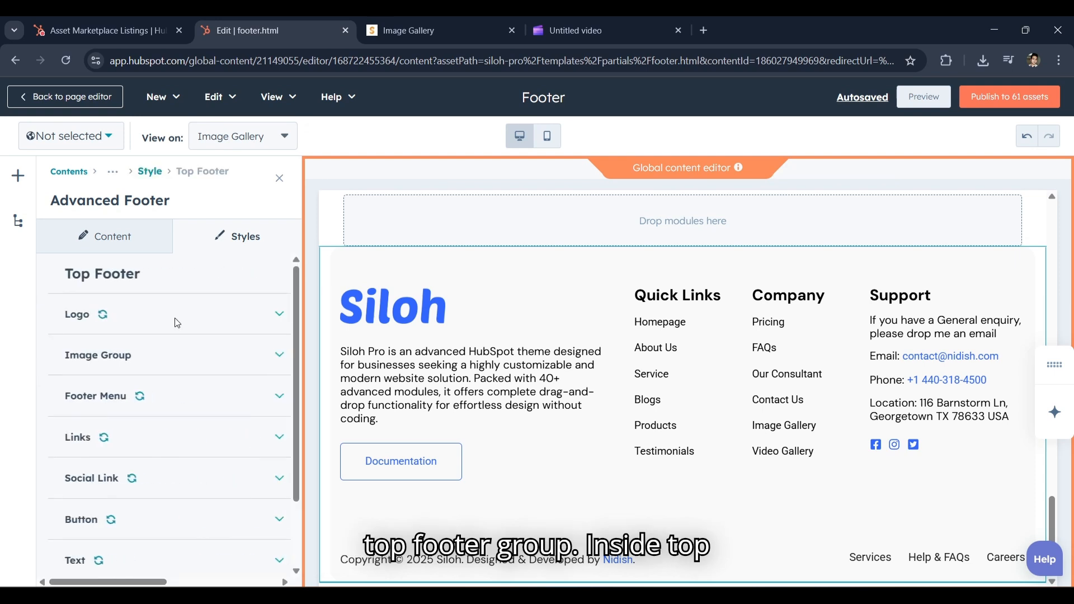
scroll(177, 325, "down", 1)
scroll(177, 324, "up", 1)
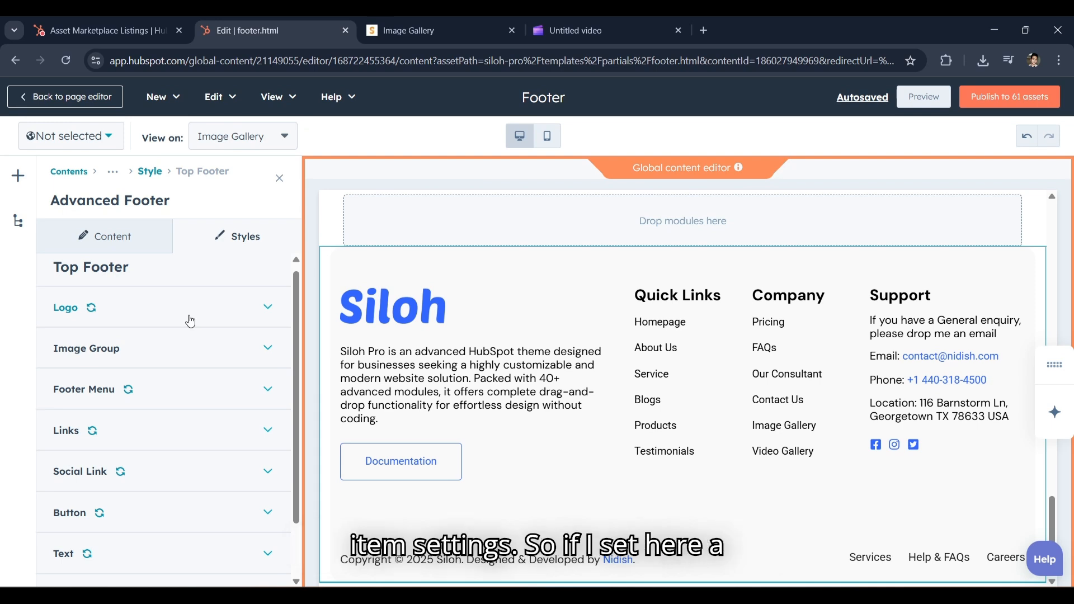
Step: Expand the top footer's Logo settings and review the width options, width, height and object fit
left_click(238, 320)
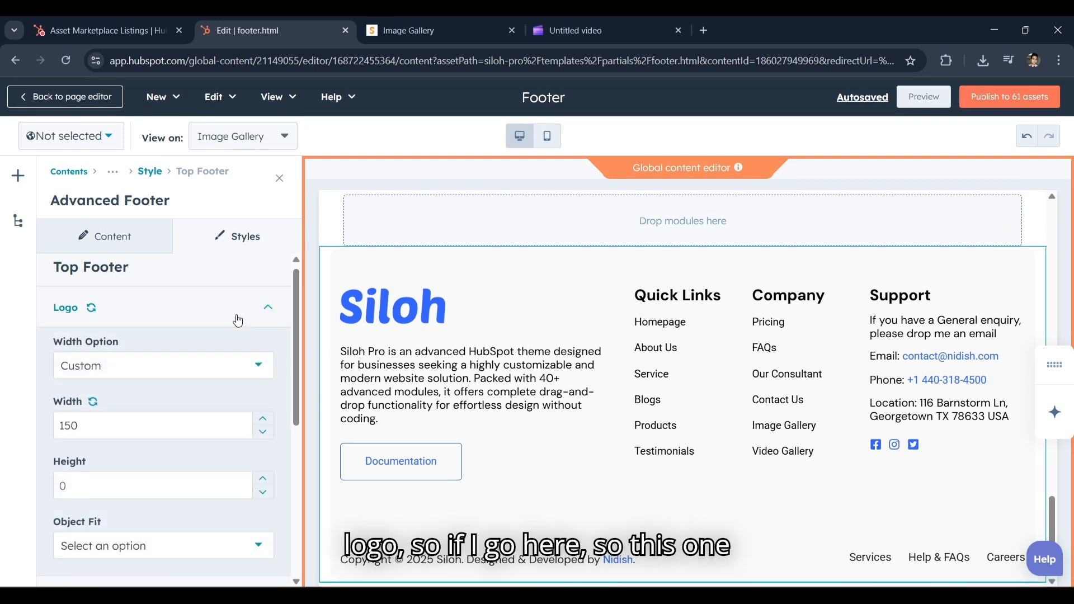
scroll(206, 331, "down", 1)
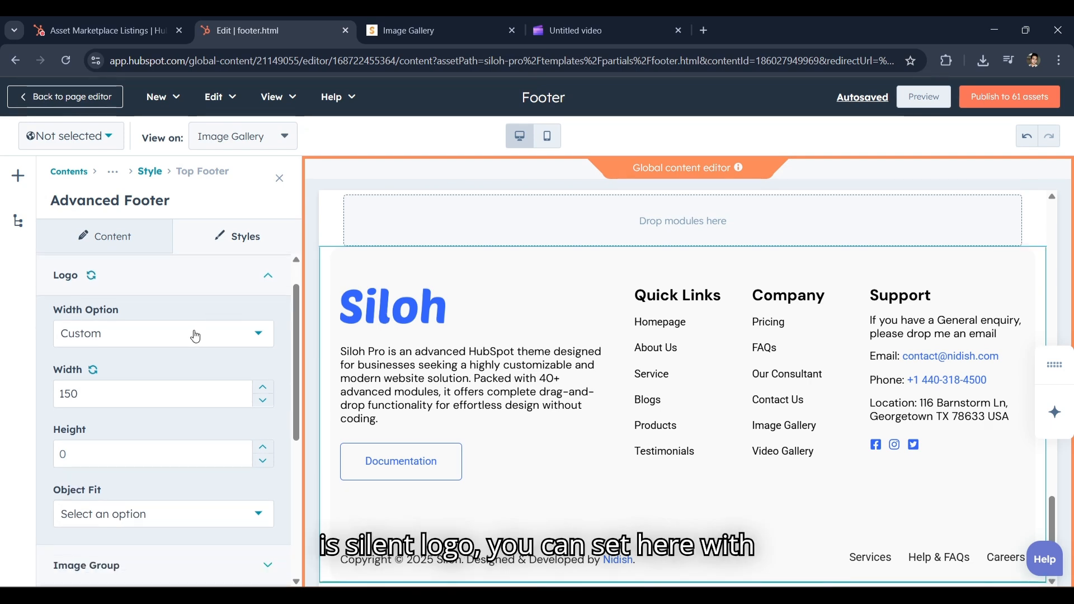
left_click(195, 334)
left_click(195, 336)
scroll(196, 335, "down", 1)
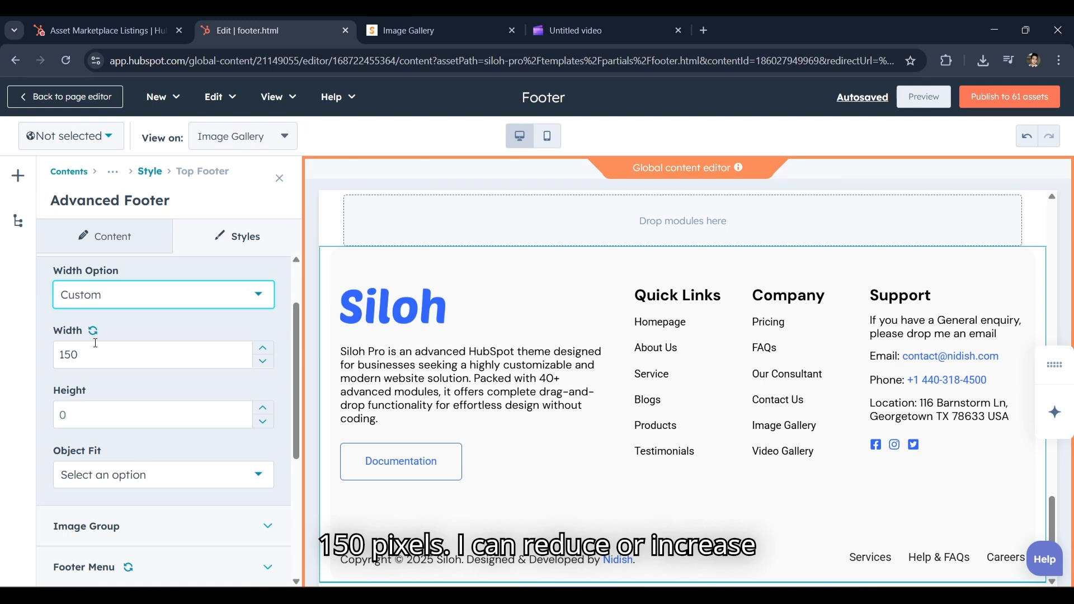
scroll(95, 342, "down", 1)
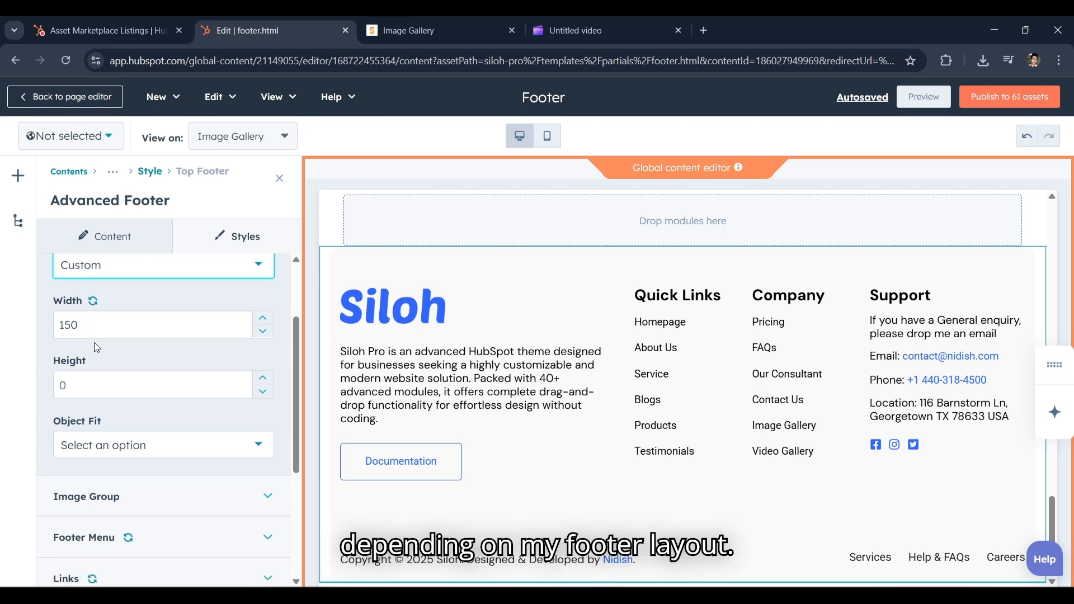
Step: Expand the top footer's Image Group settings and review the gap, width option, width, height and object fit
scroll(94, 342, "down", 2)
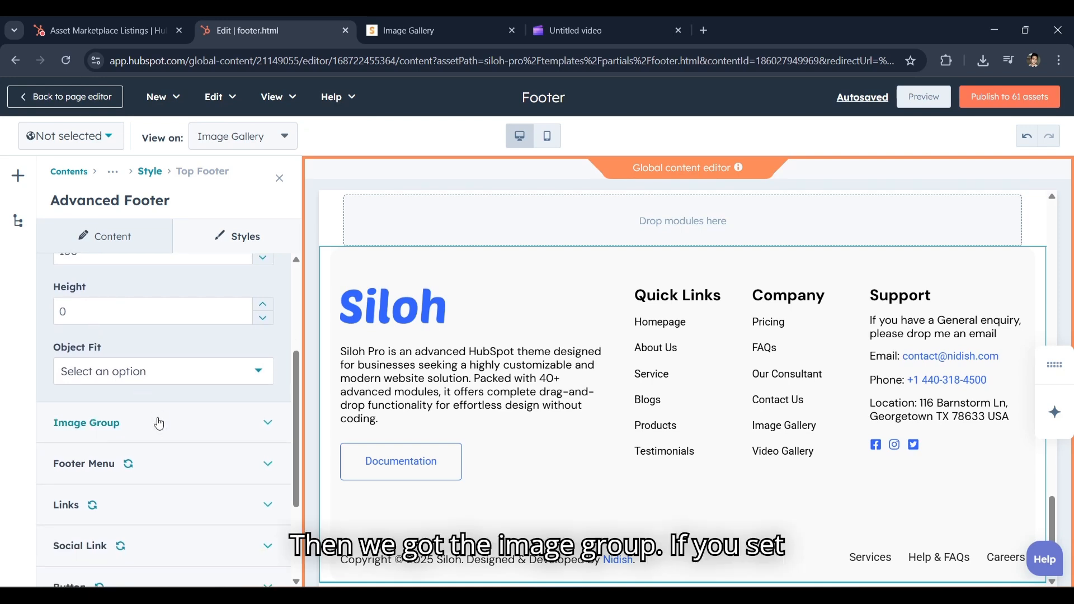
left_click(158, 424)
scroll(159, 423, "down", 3)
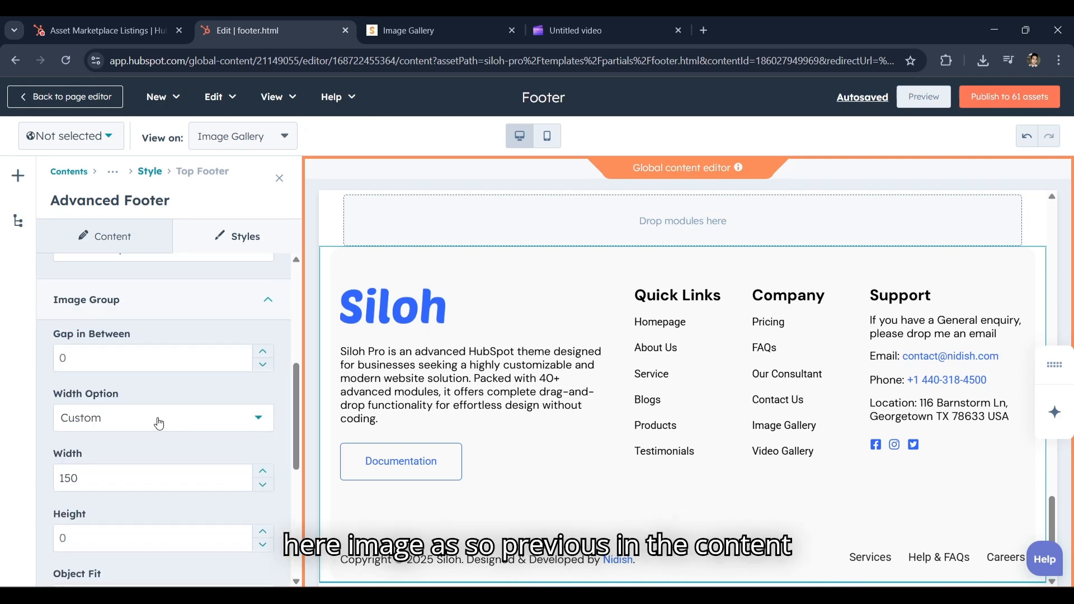
scroll(159, 423, "down", 1)
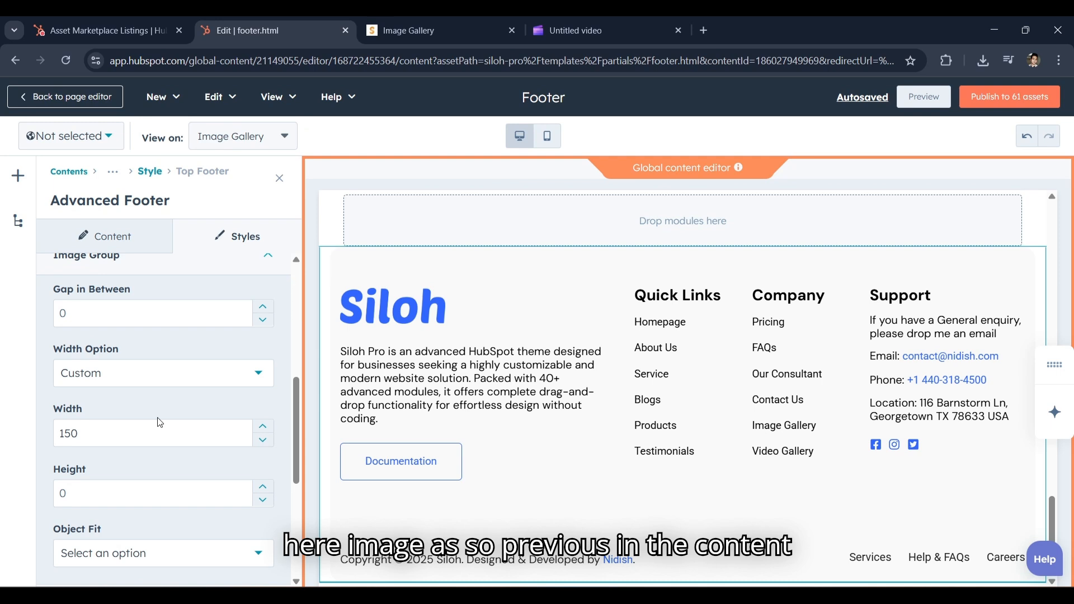
scroll(163, 397, "down", 1)
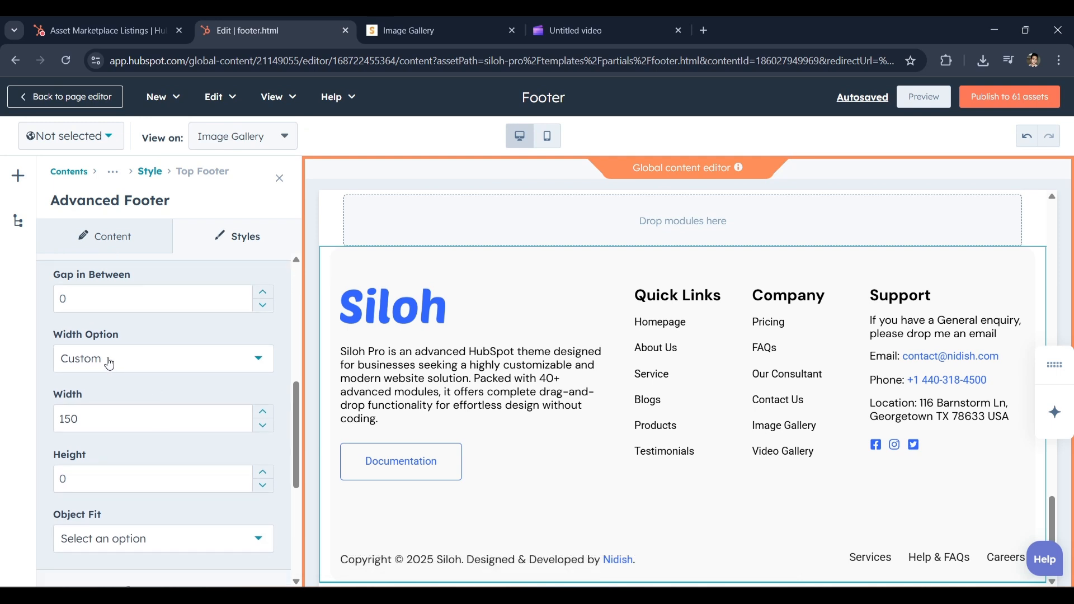
scroll(132, 391, "down", 1)
scroll(113, 328, "up", 2)
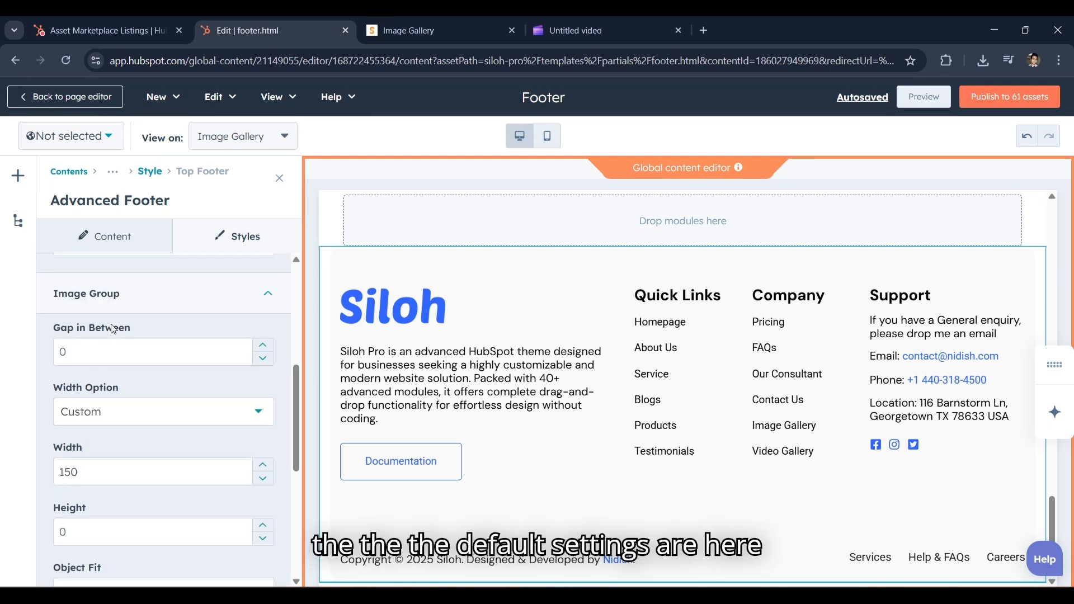
scroll(113, 328, "down", 2)
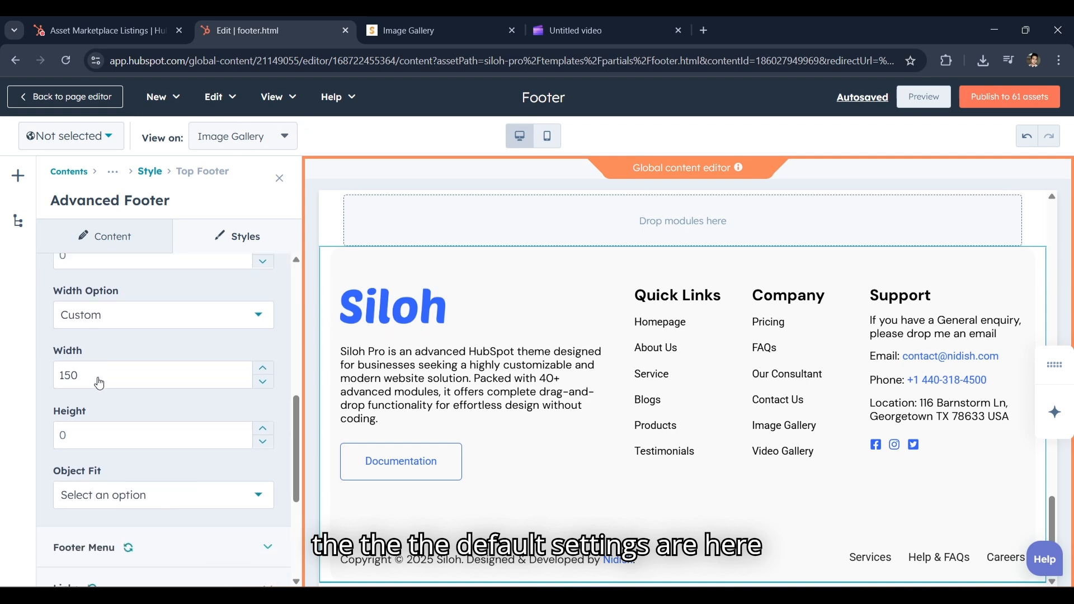
scroll(114, 363, "down", 1)
scroll(113, 352, "up", 4)
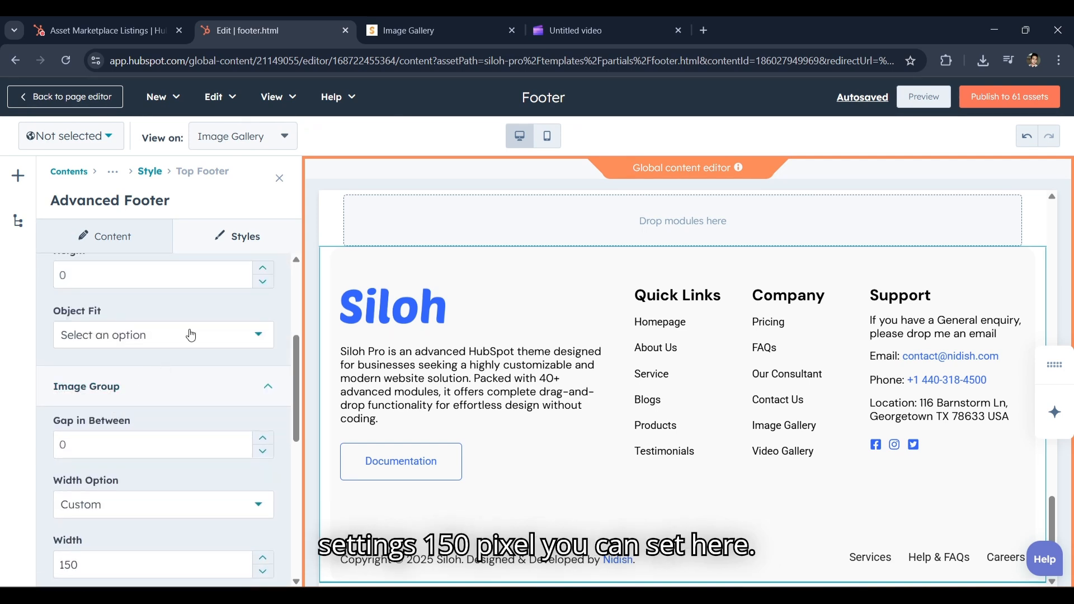
scroll(190, 341, "up", 1)
Step: Expand the top footer's Footer Menu settings, set its text transform to Uppercase and apply the change
scroll(179, 369, "down", 5)
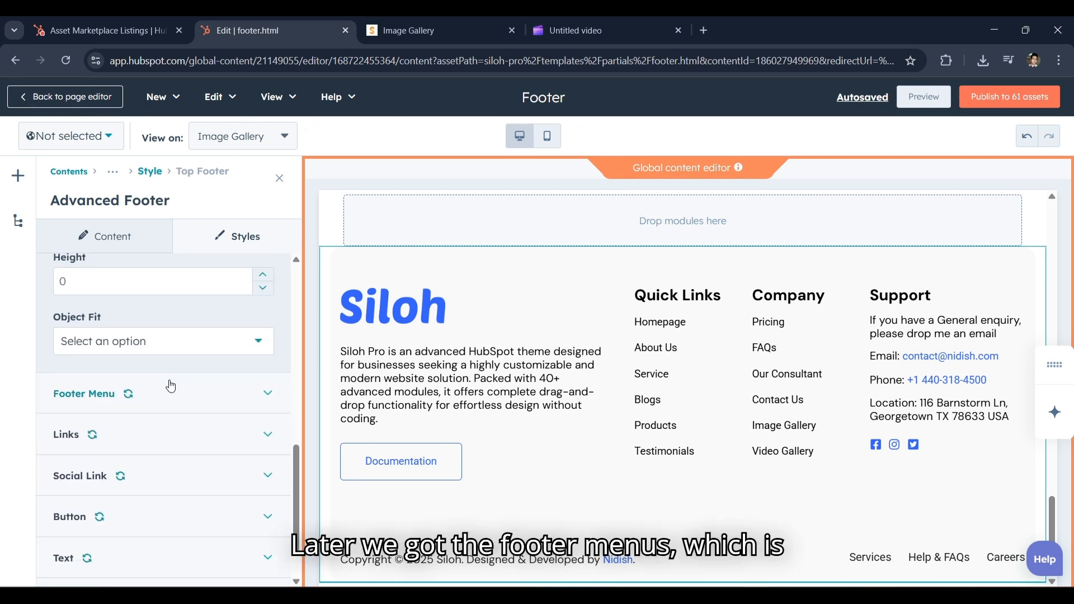
left_click(171, 386)
scroll(230, 434, "down", 1)
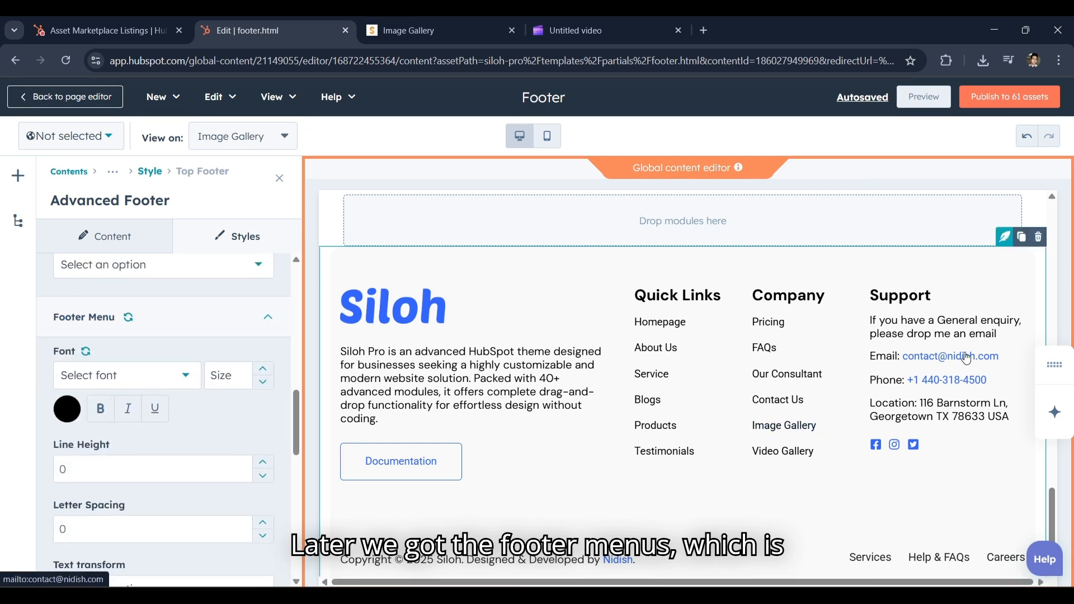
scroll(147, 437, "down", 2)
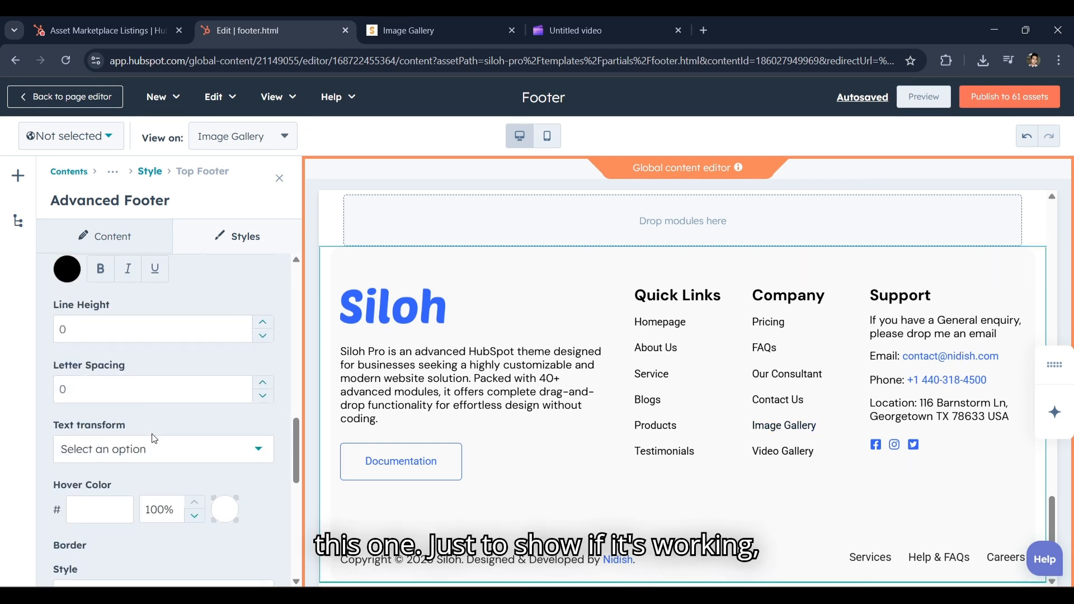
left_click(166, 432)
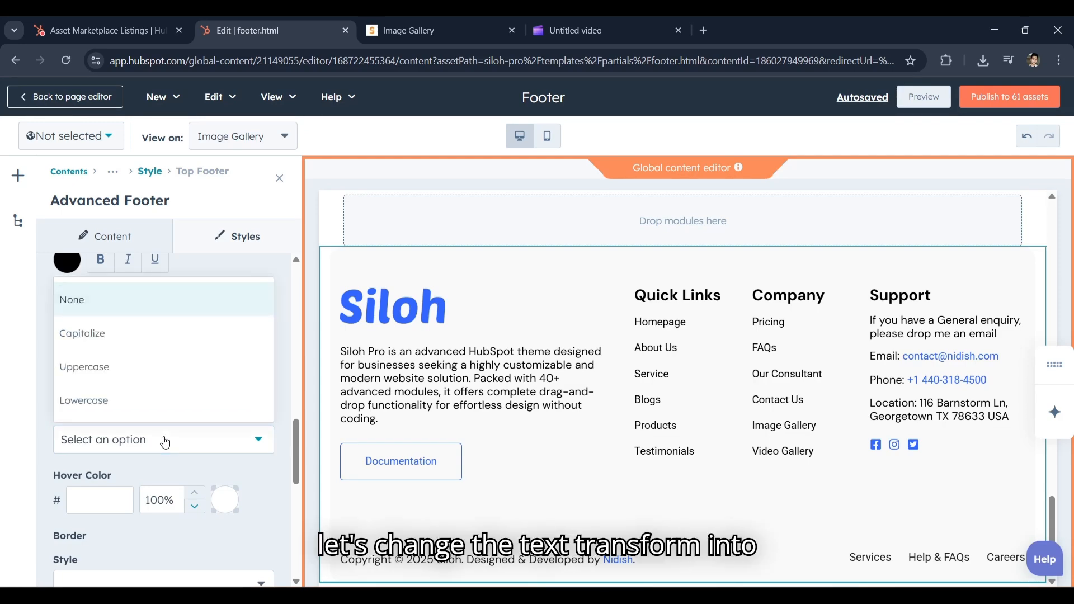
left_click(159, 368)
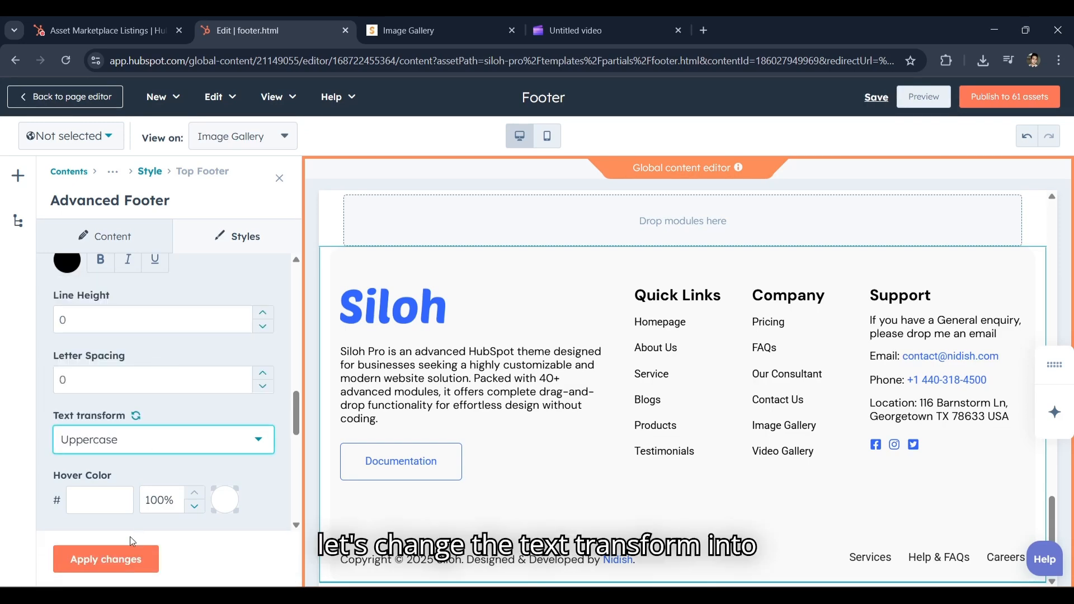
left_click(123, 560)
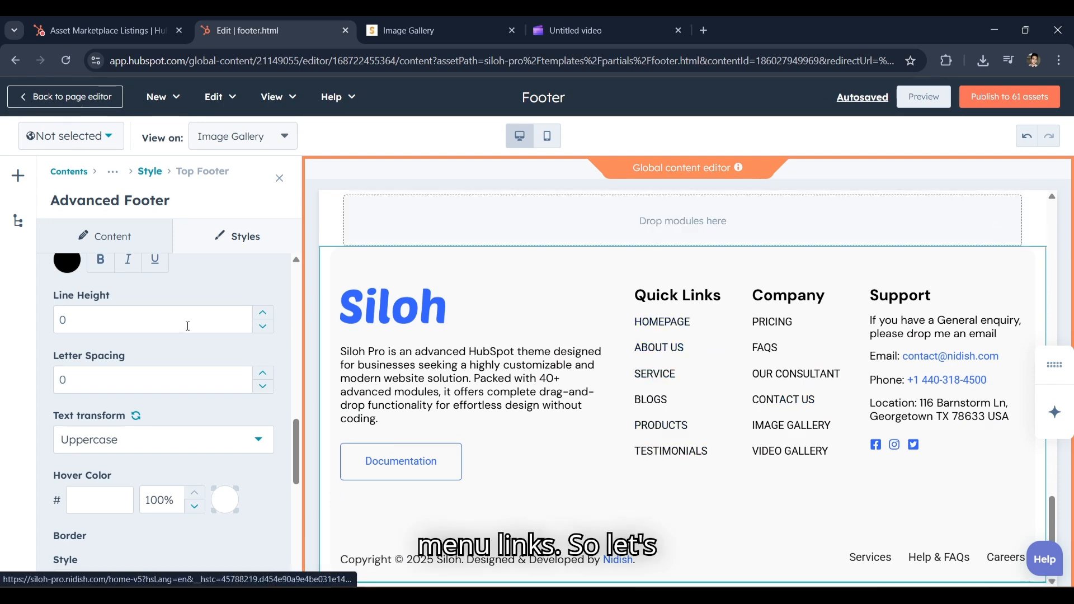
Step: Reset the Footer Menu's text transform to its default
scroll(188, 326, "up", 4)
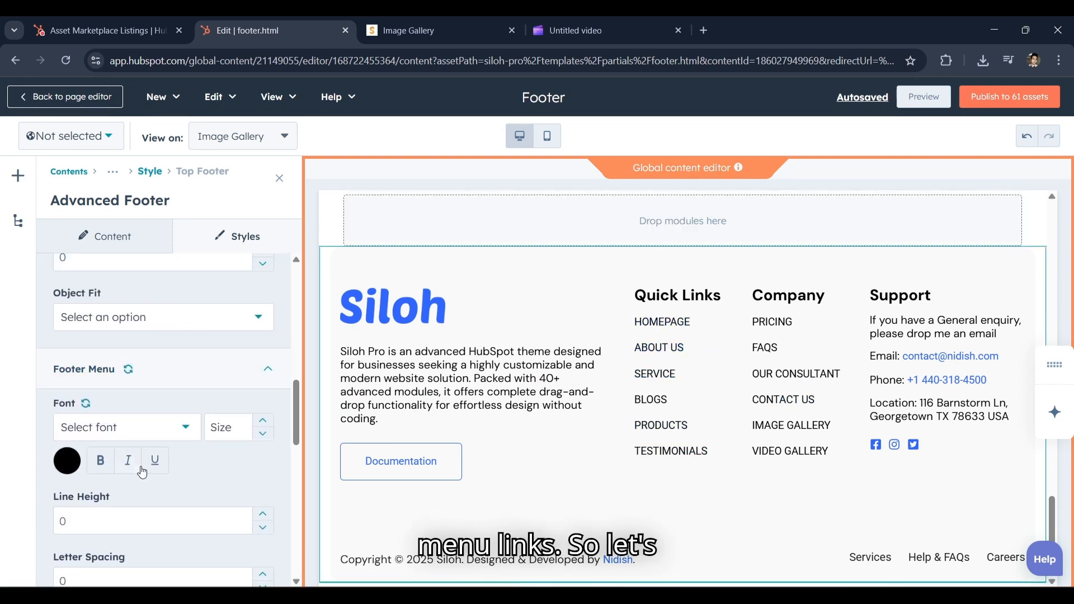
scroll(142, 473, "down", 4)
left_click(141, 424)
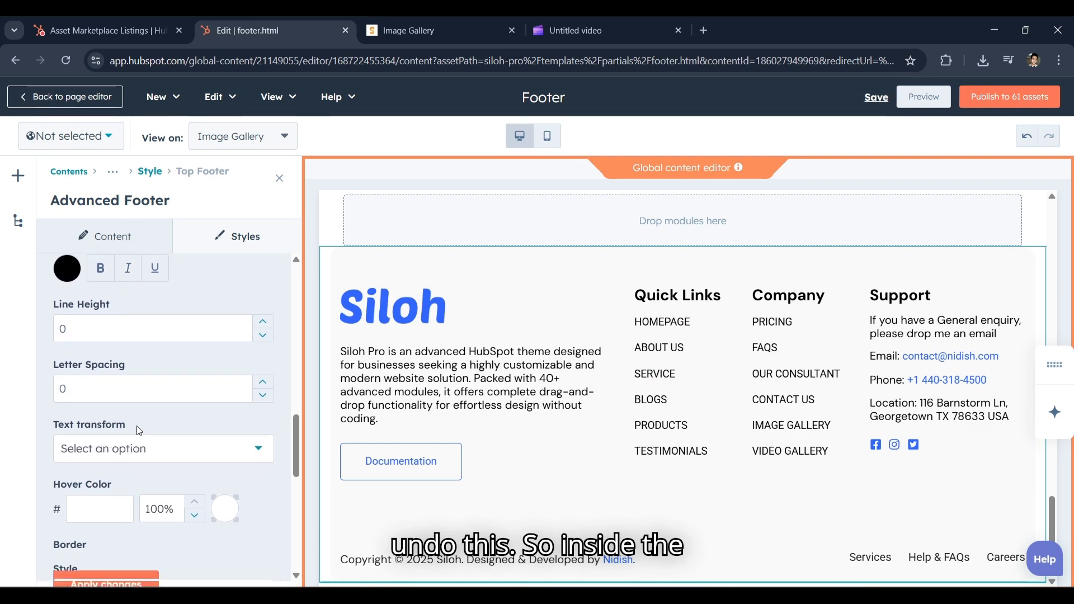
Step: Review the Footer Menu's font, line height, letter spacing, hover color, border and spacing settings
scroll(182, 428, "up", 3)
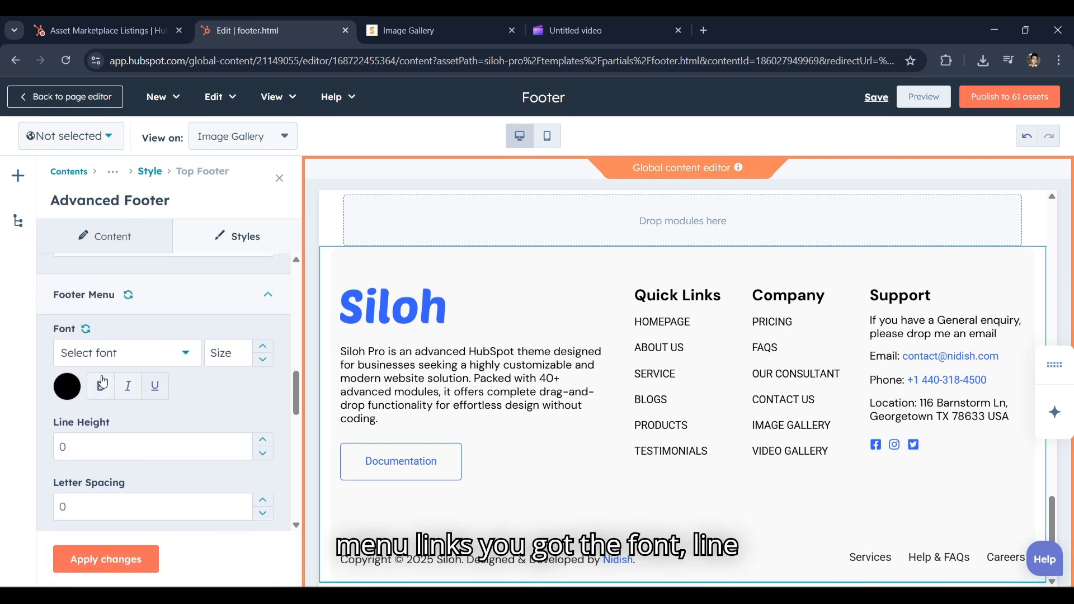
scroll(103, 381, "down", 4)
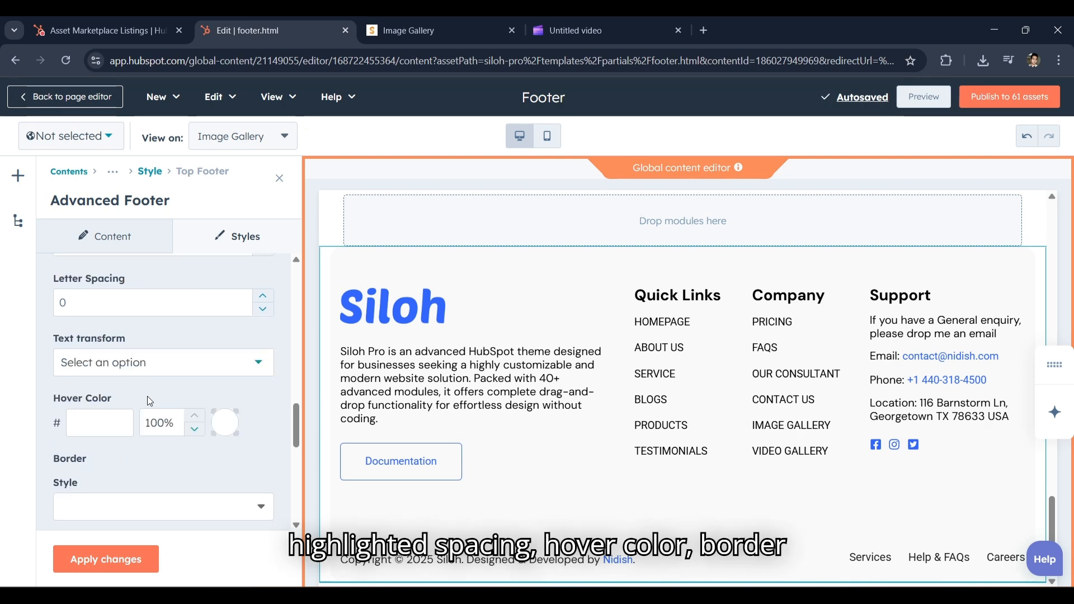
scroll(149, 398, "down", 3)
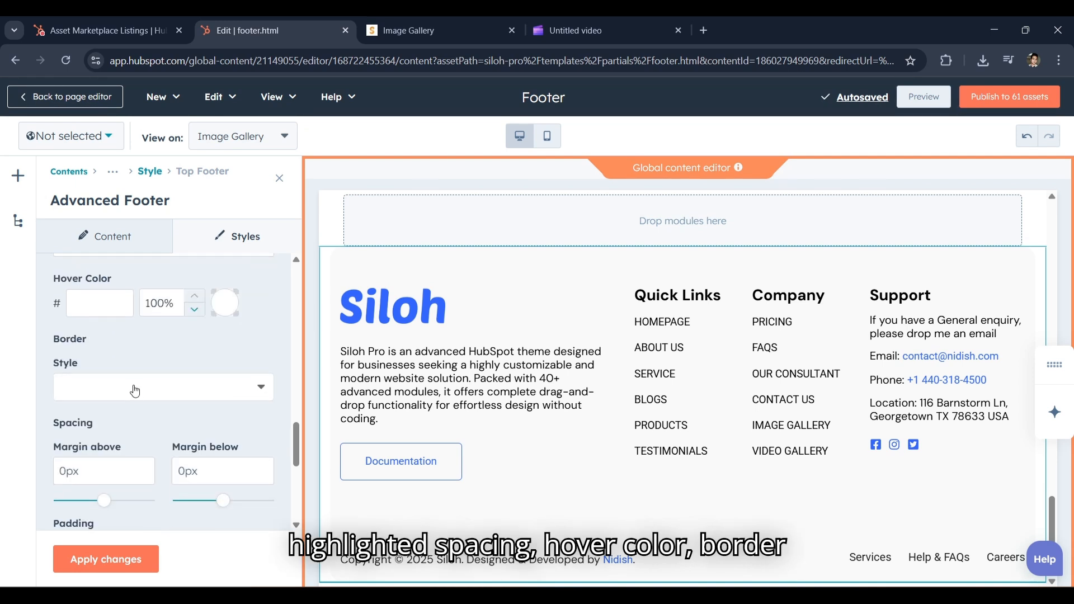
scroll(135, 390, "down", 6)
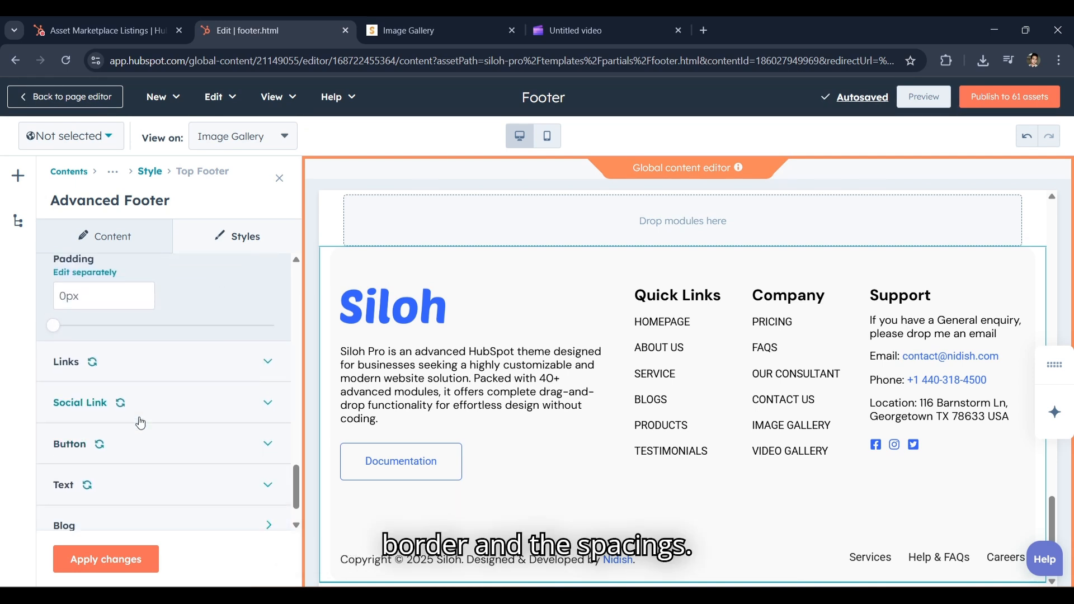
Step: Expand the top footer's Links settings, set the text transform to Uppercase and apply the change
scroll(140, 423, "up", 3)
left_click(157, 430)
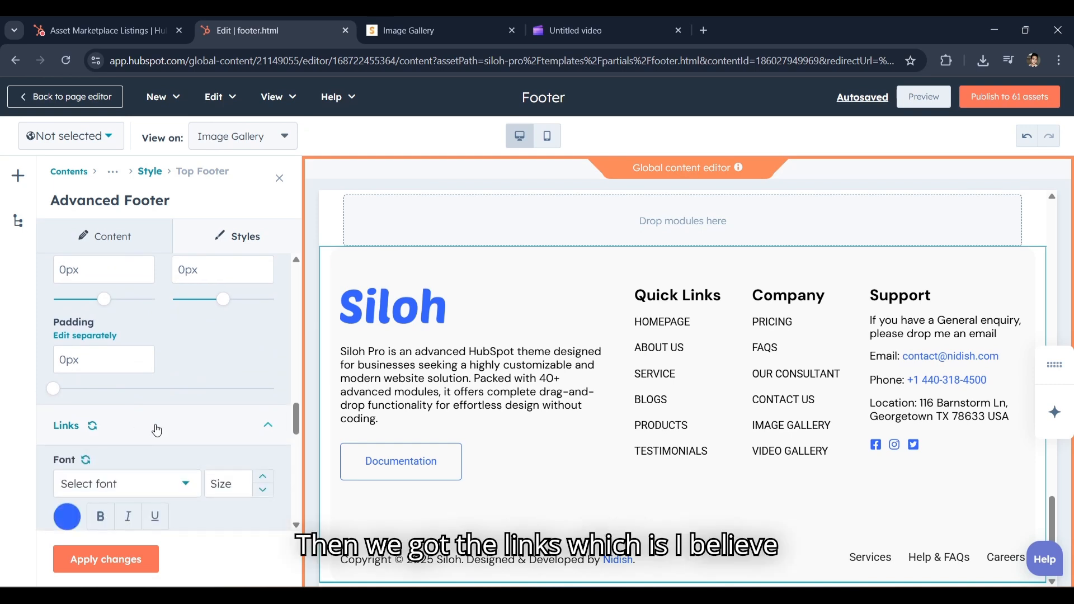
scroll(156, 425, "down", 2)
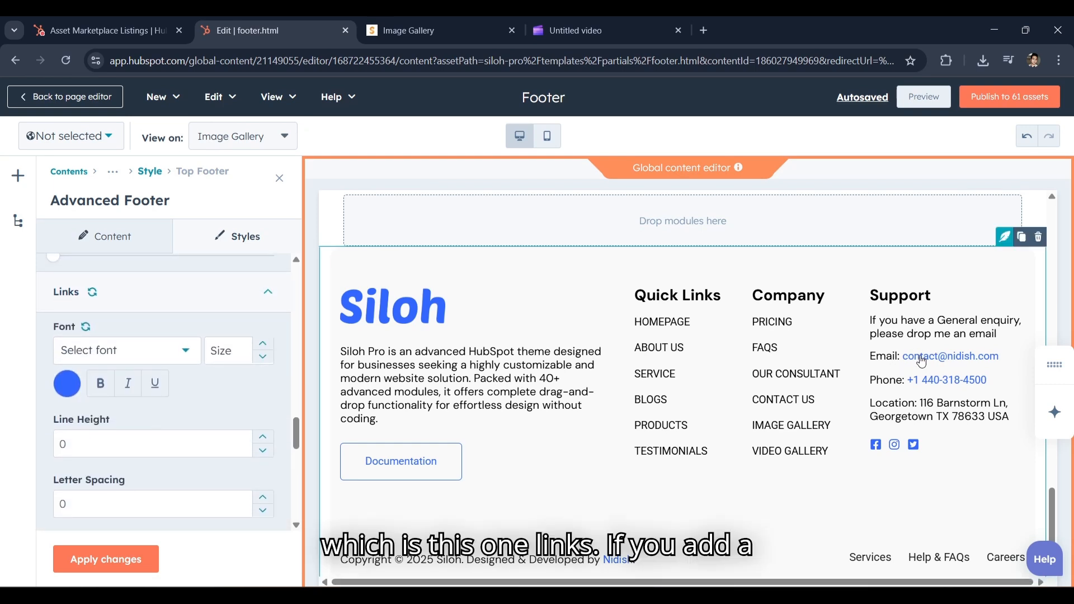
scroll(219, 399, "down", 2)
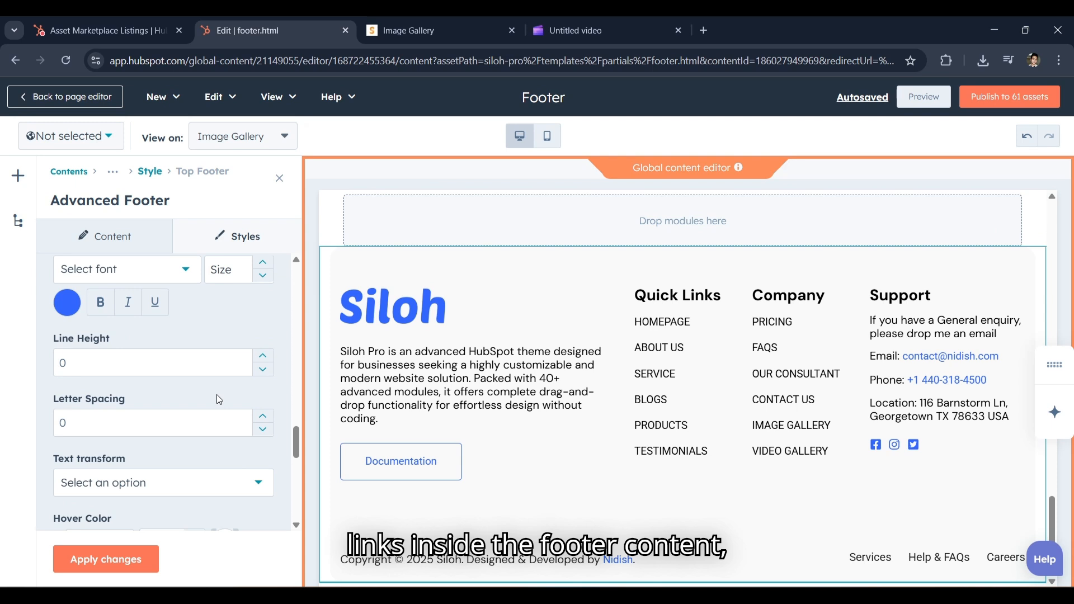
scroll(219, 399, "down", 3)
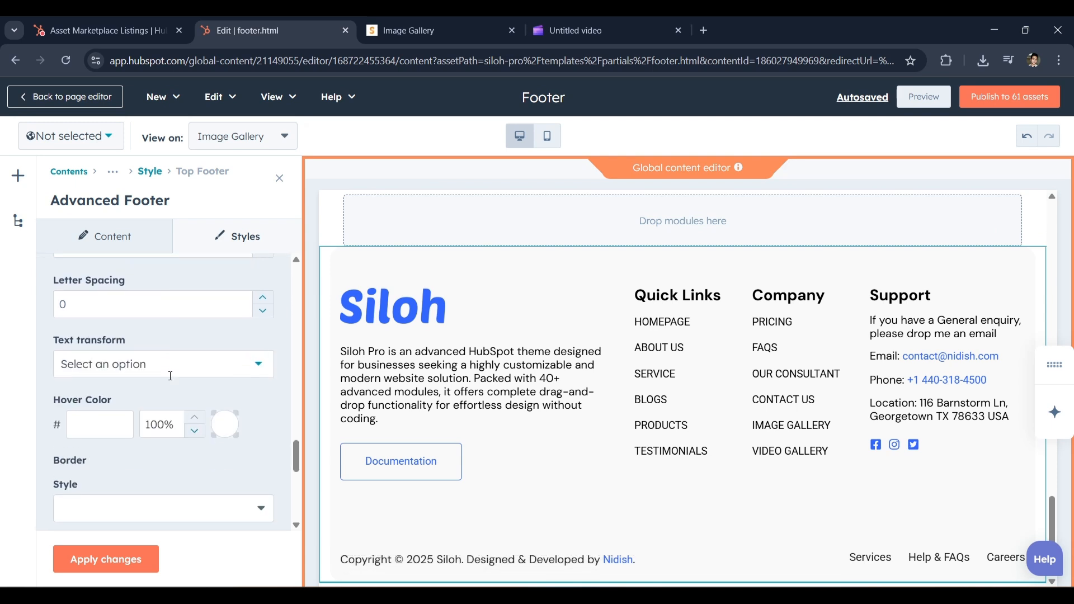
left_click(175, 347)
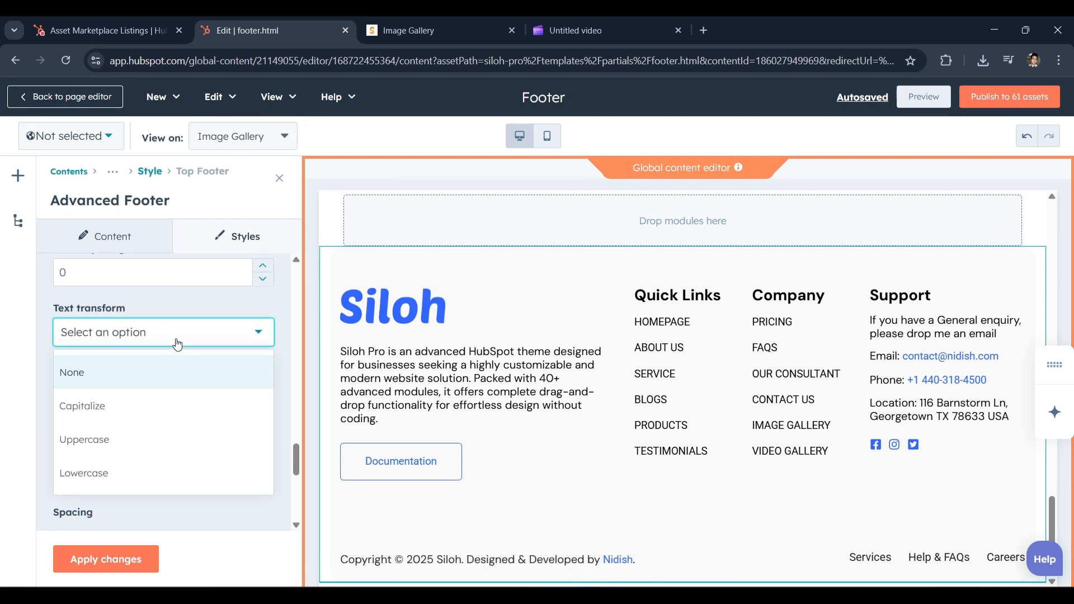
left_click(140, 439)
left_click(106, 558)
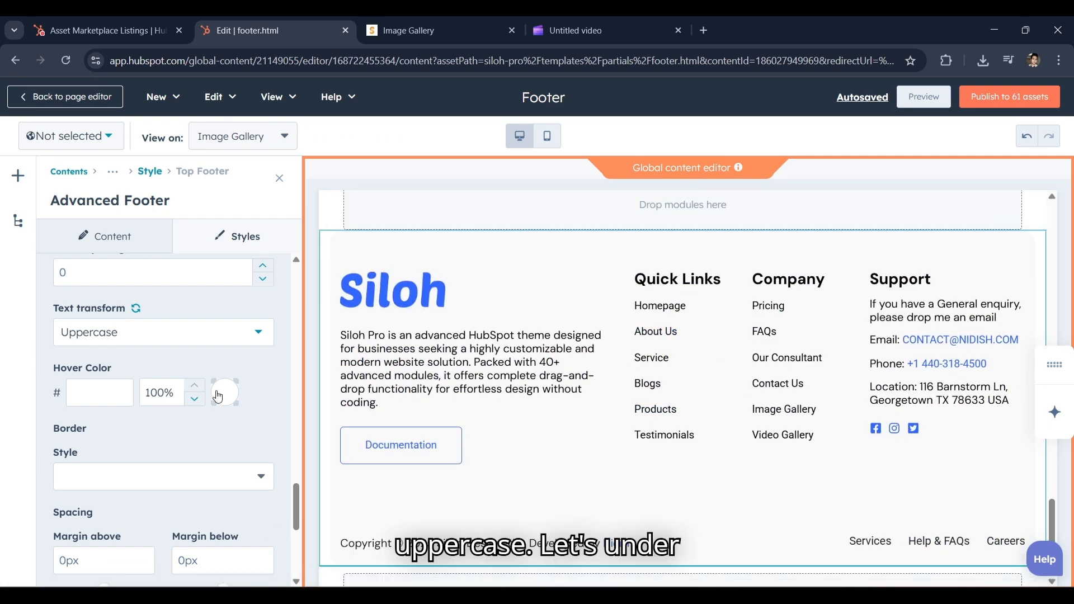
Step: Reset the Links text transform to its default and collapse the Footer Menu and Links settings
scroll(150, 410, "up", 1)
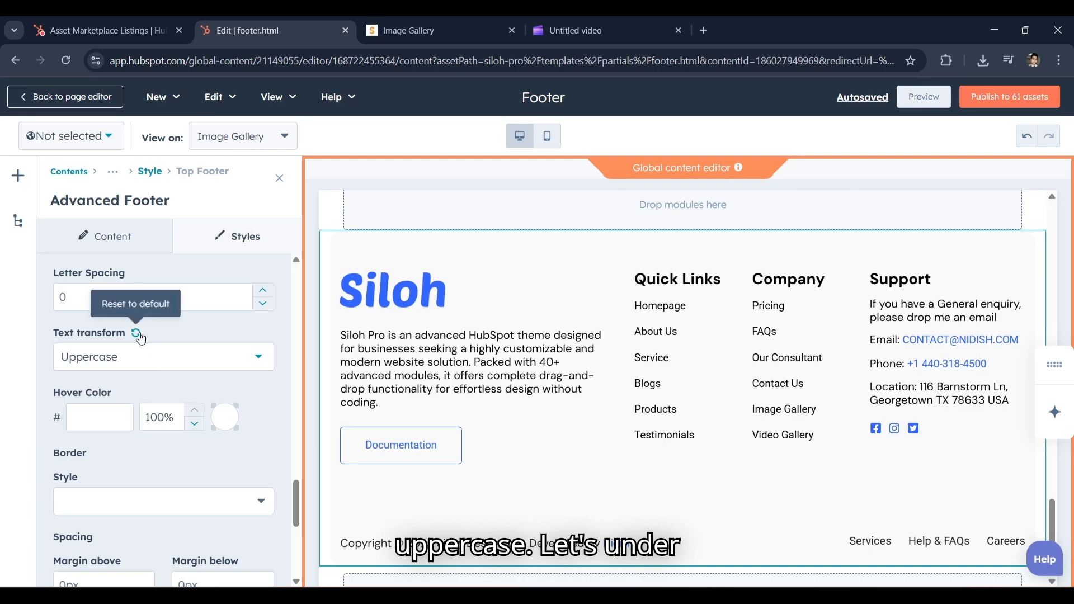
left_click(137, 333)
scroll(166, 336, "down", 5)
scroll(167, 335, "up", 8)
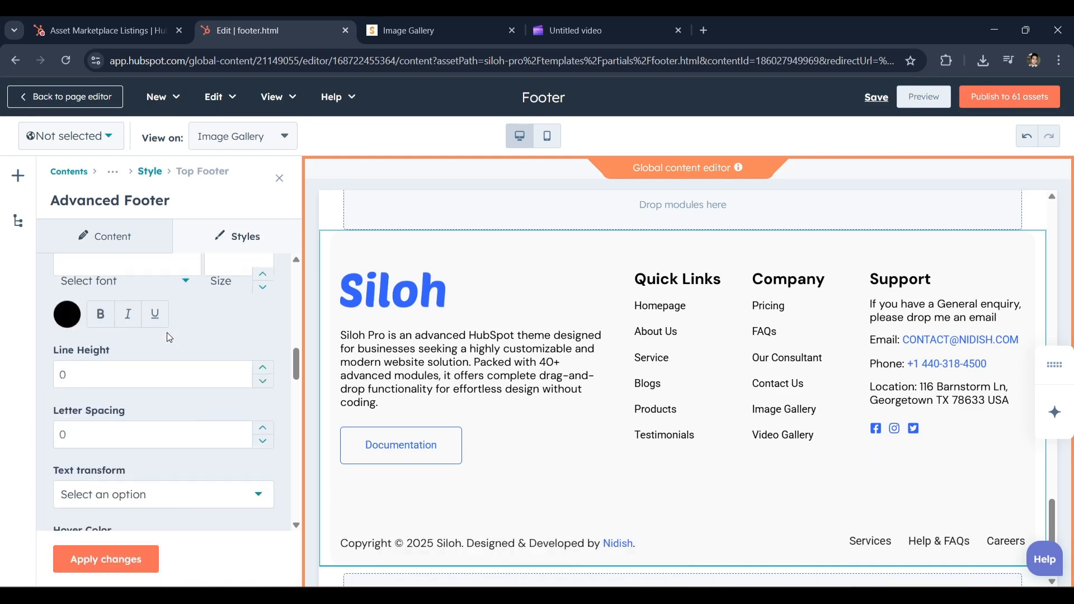
scroll(167, 332, "up", 3)
scroll(167, 332, "down", 2)
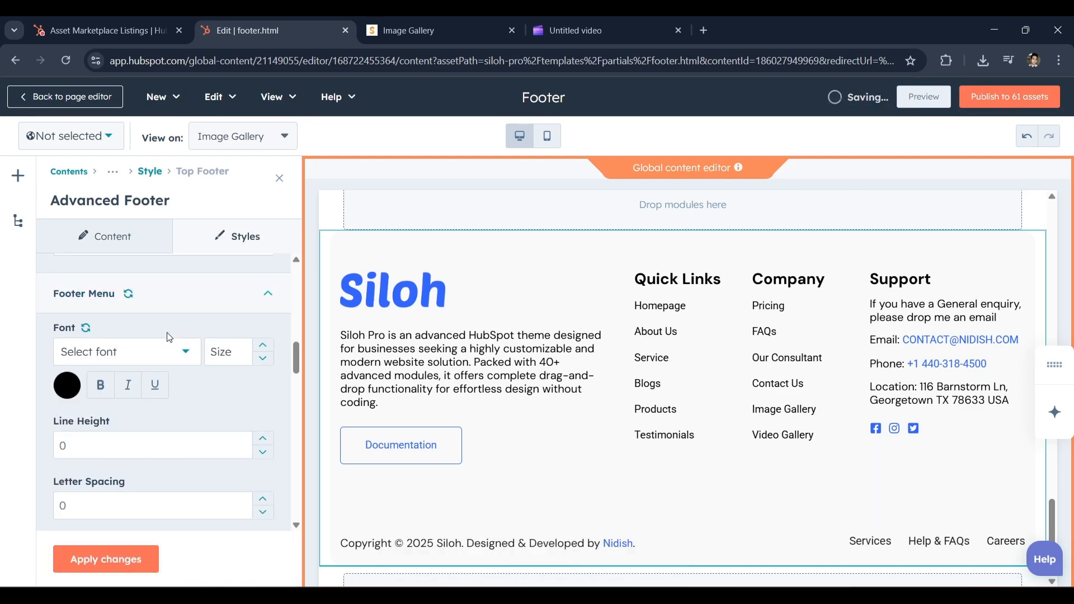
left_click(191, 310)
left_click(194, 334)
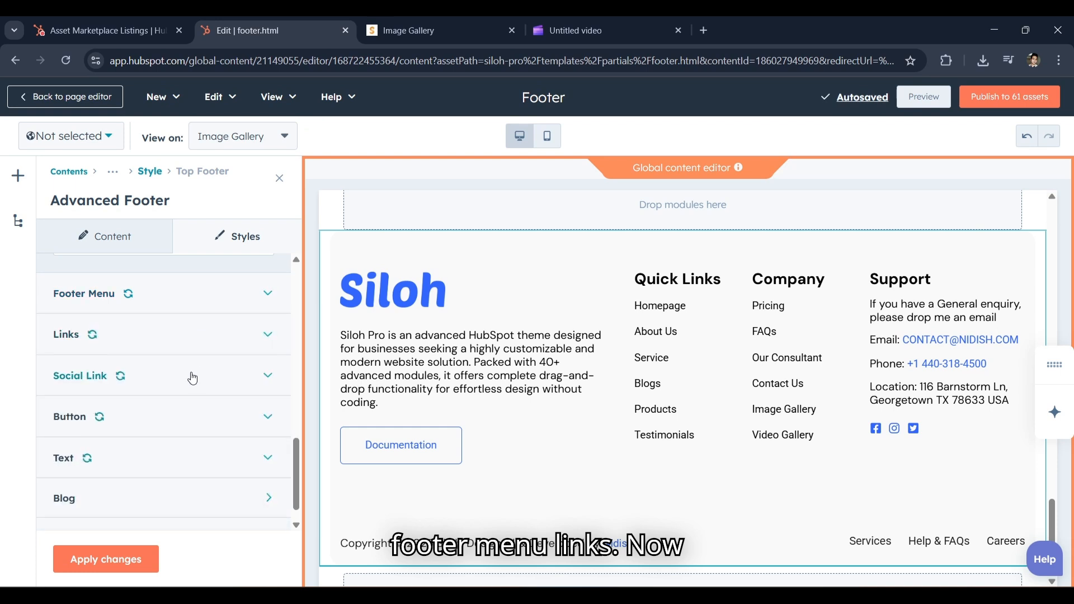
Step: Expand the Social Link settings, review the size, border radius, color, border, hover and spacing options, and collapse them again
left_click(192, 377)
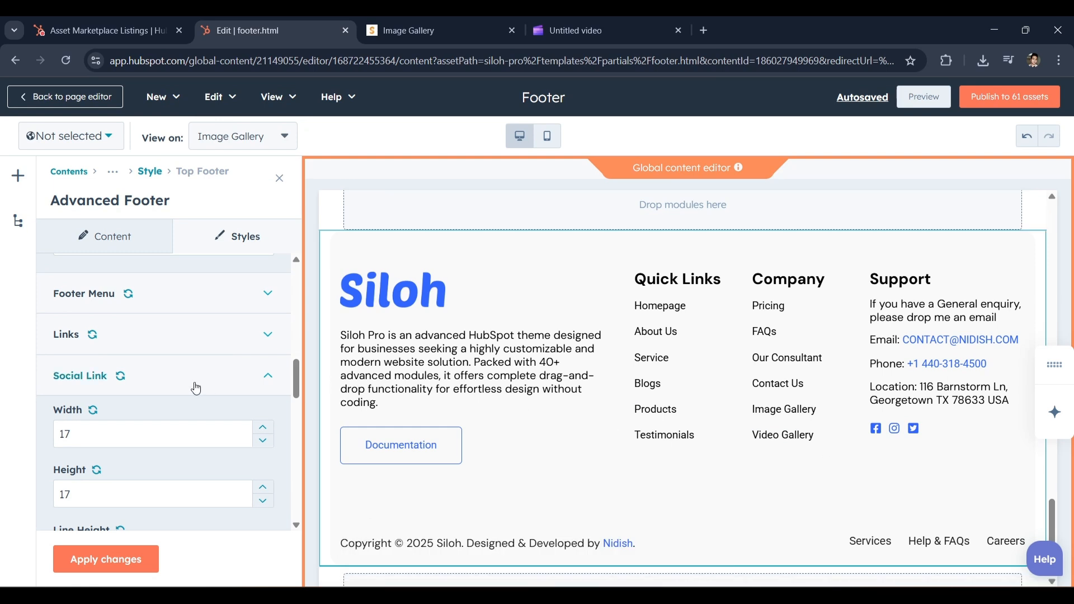
scroll(194, 384, "down", 2)
scroll(151, 363, "down", 4)
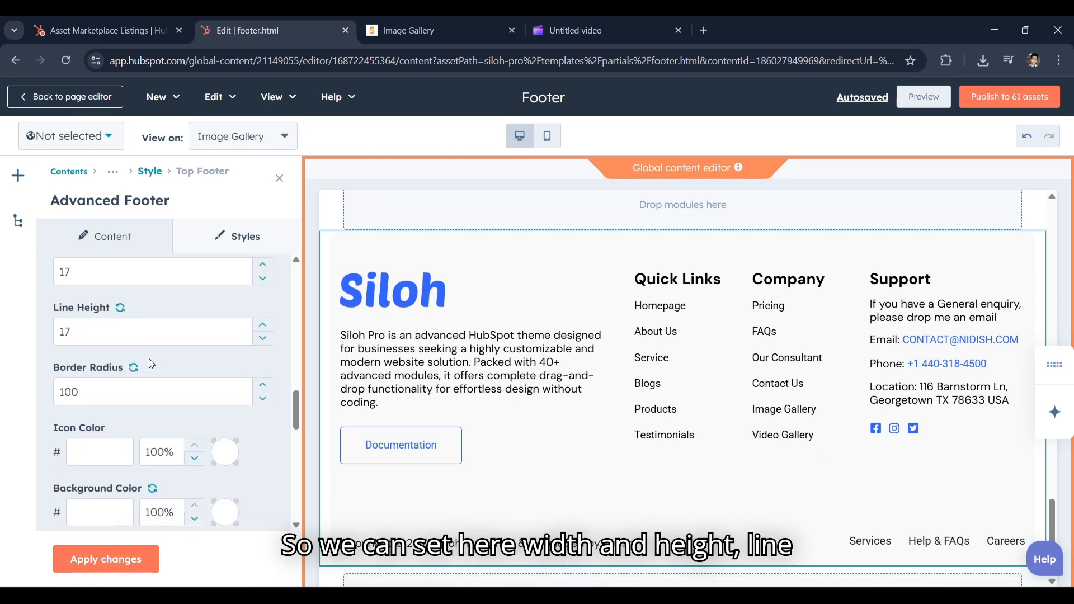
scroll(150, 361, "down", 1)
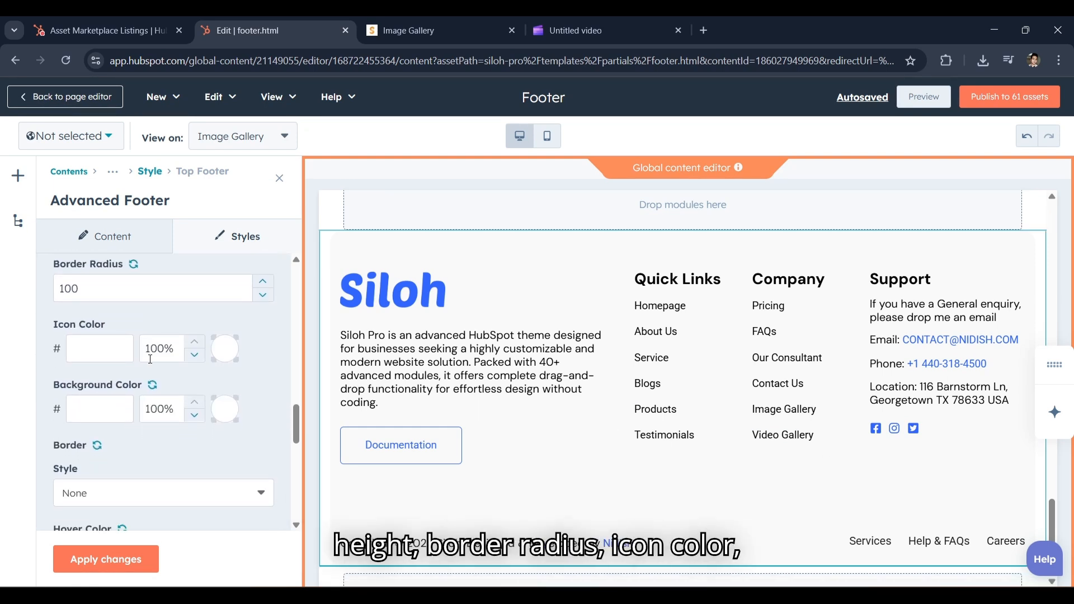
scroll(150, 360, "down", 4)
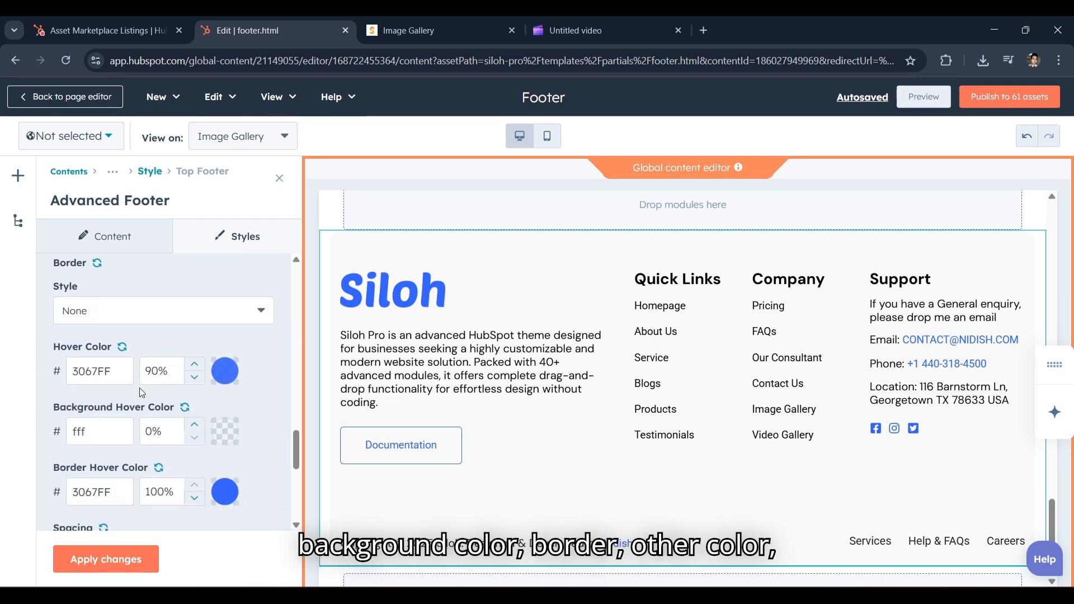
scroll(141, 388, "down", 3)
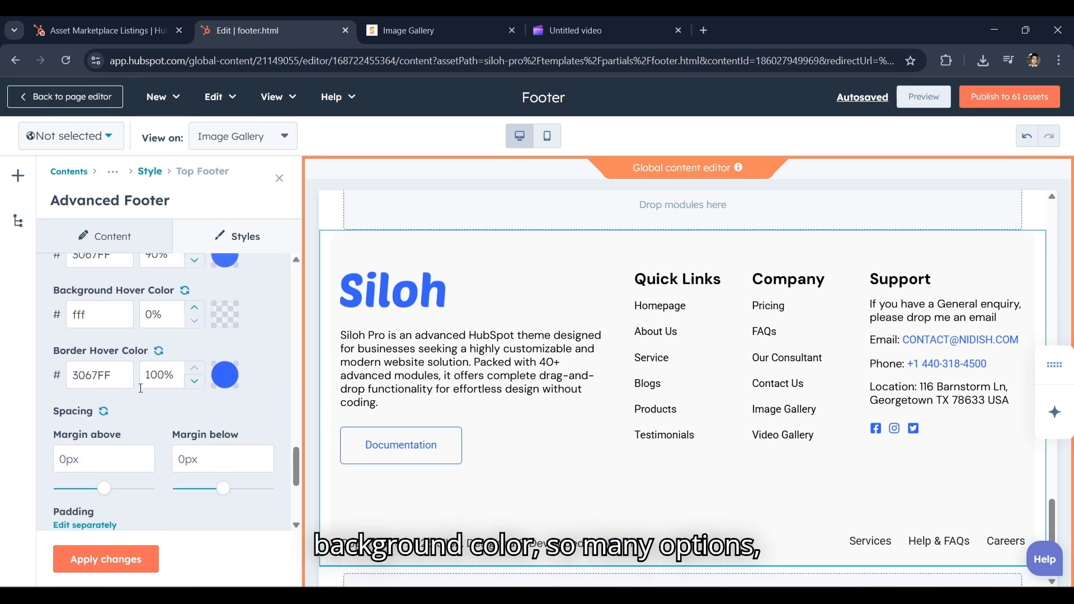
scroll(140, 388, "down", 2)
scroll(140, 388, "up", 10)
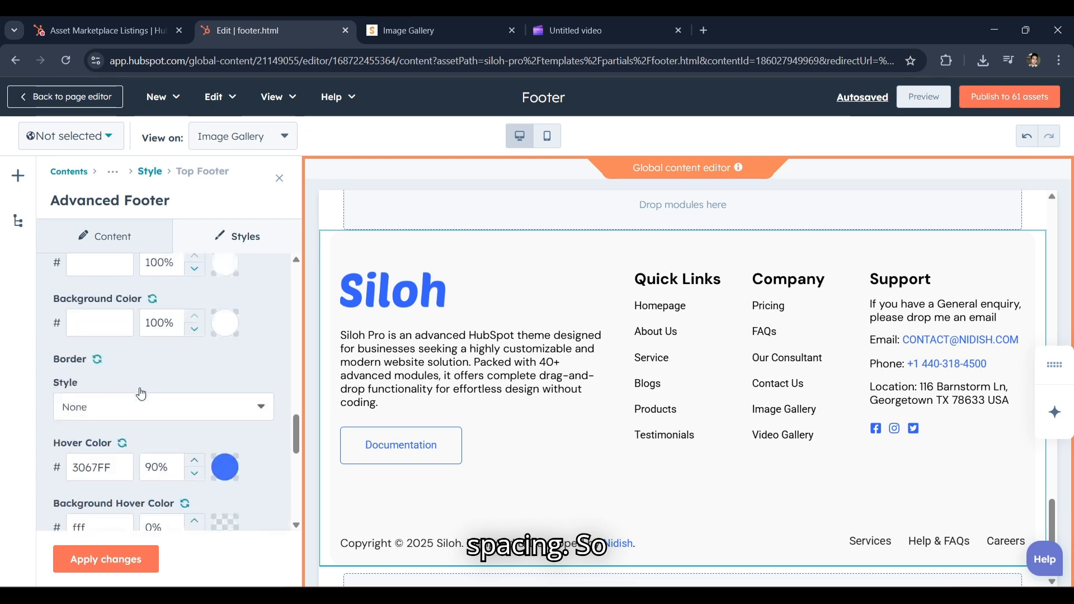
scroll(141, 391, "up", 3)
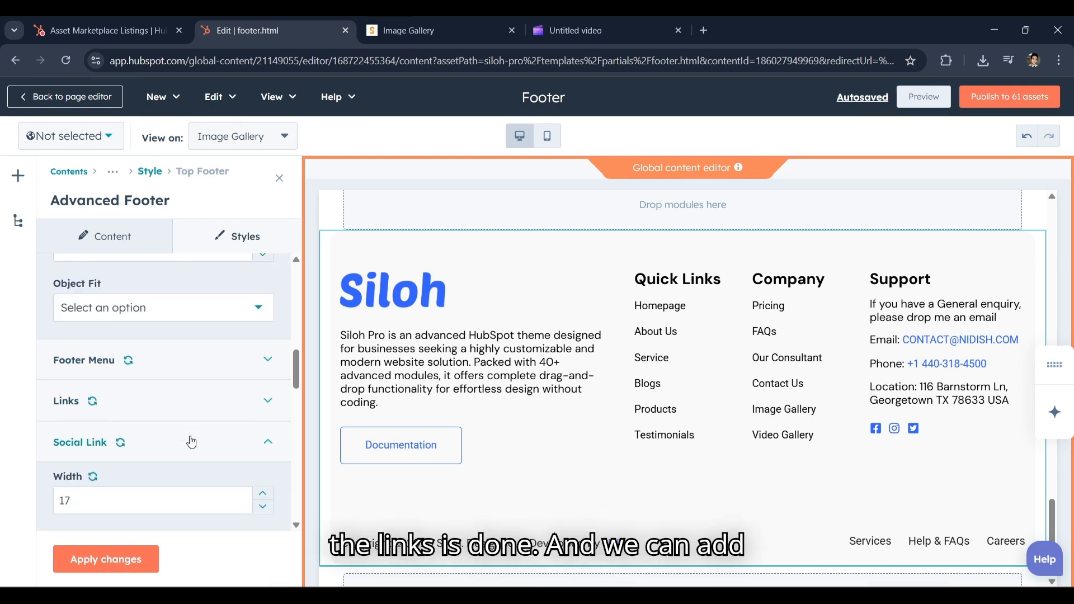
left_click(191, 442)
Step: Expand the top footer's Button settings, review the font, line height, letter spacing and text transform options, and collapse them again
scroll(191, 442, "down", 2)
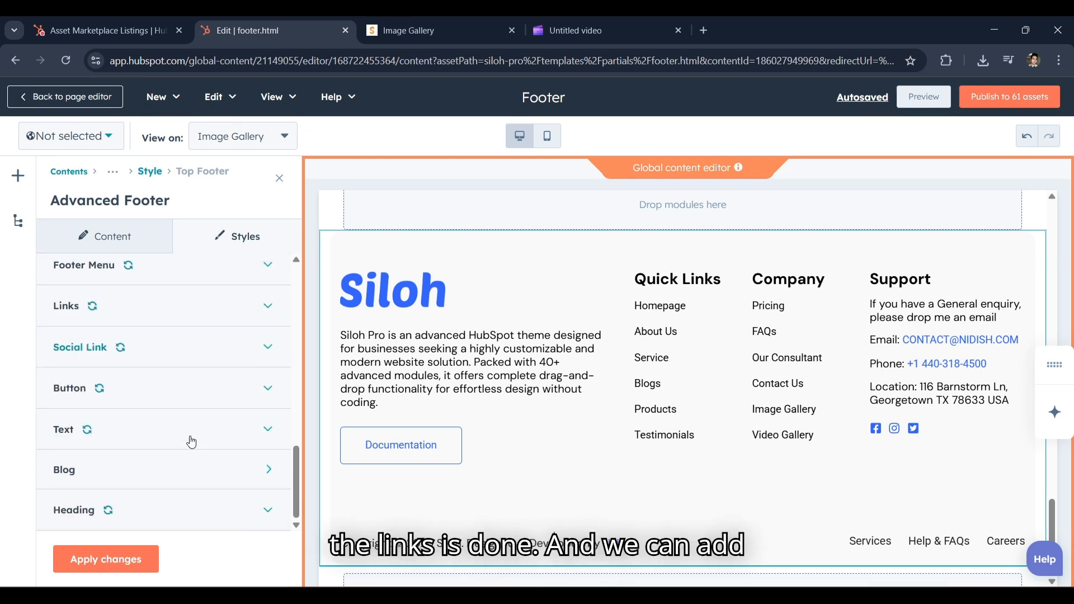
left_click(206, 389)
scroll(204, 385, "down", 2)
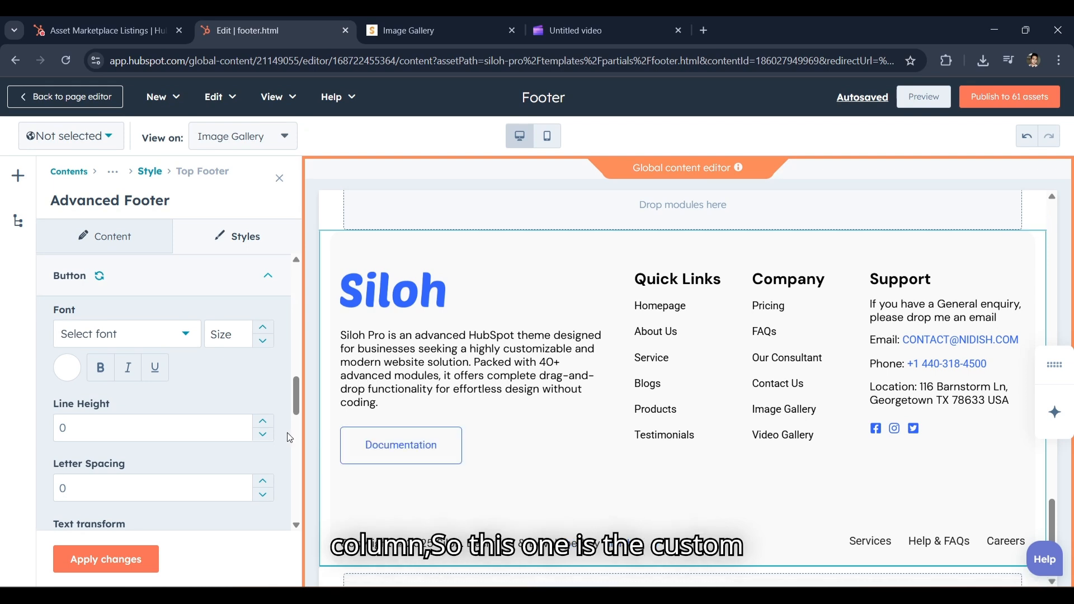
scroll(164, 364, "down", 1)
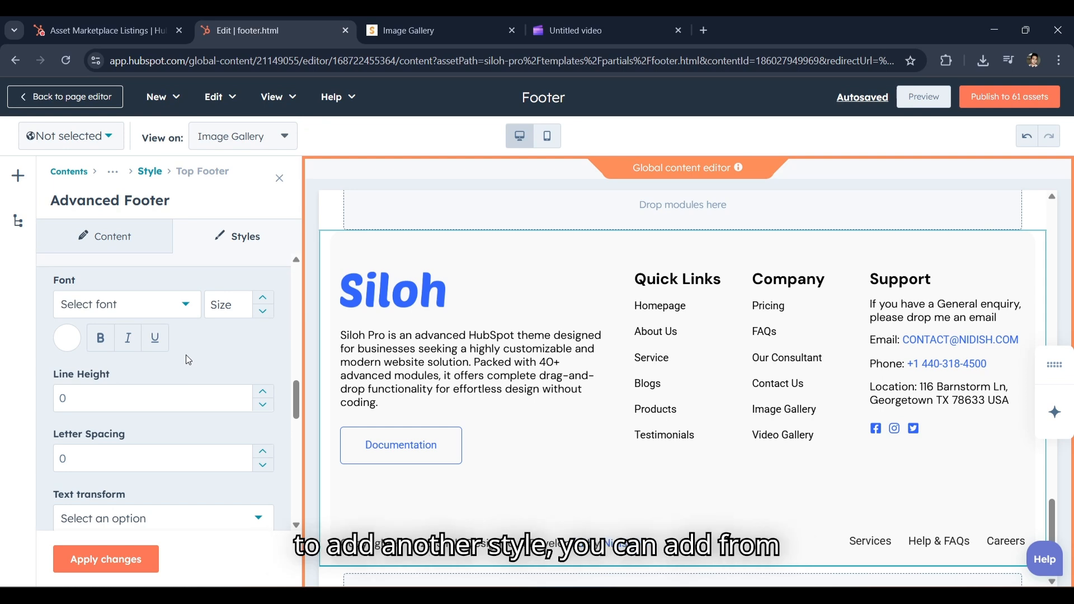
scroll(187, 358, "down", 10)
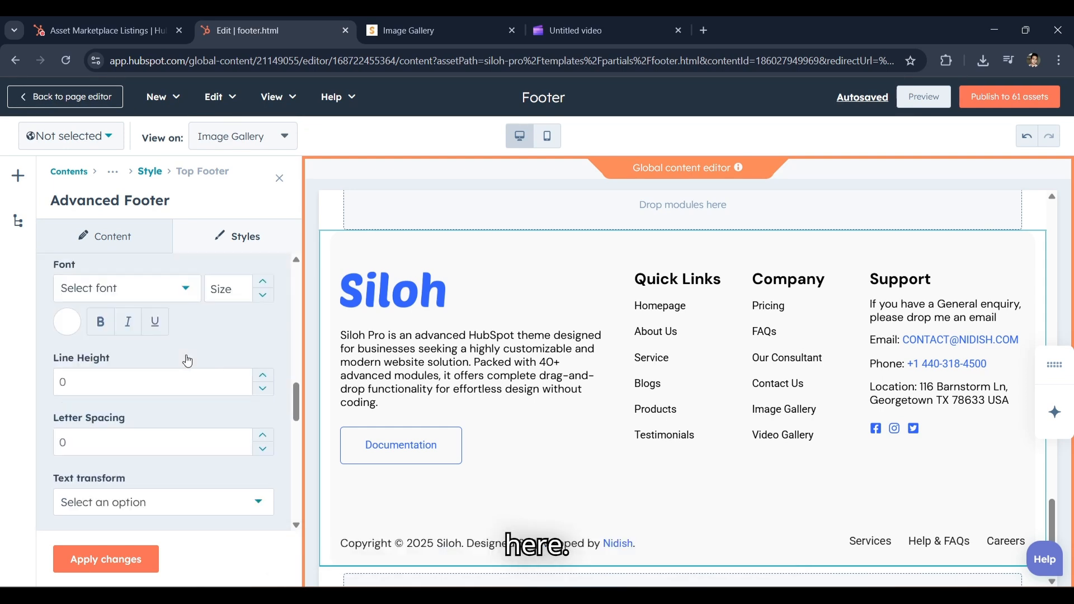
scroll(187, 360, "up", 8)
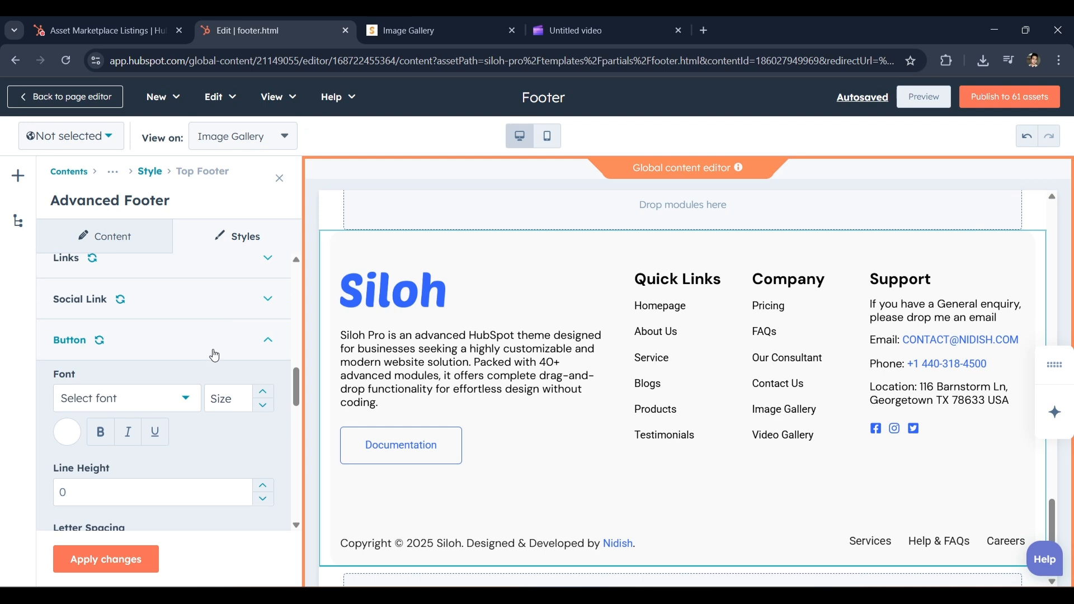
left_click(214, 355)
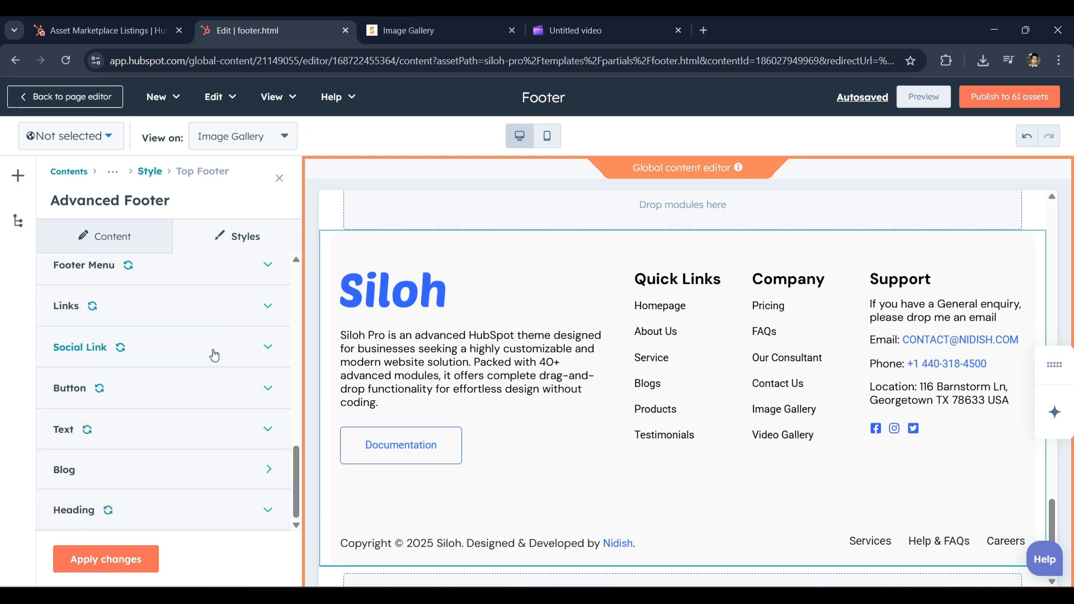
Step: Expand the top footer's Text settings, review the font, line height, letter spacing and text transform options, and collapse them again
left_click(213, 430)
scroll(211, 429, "down", 2)
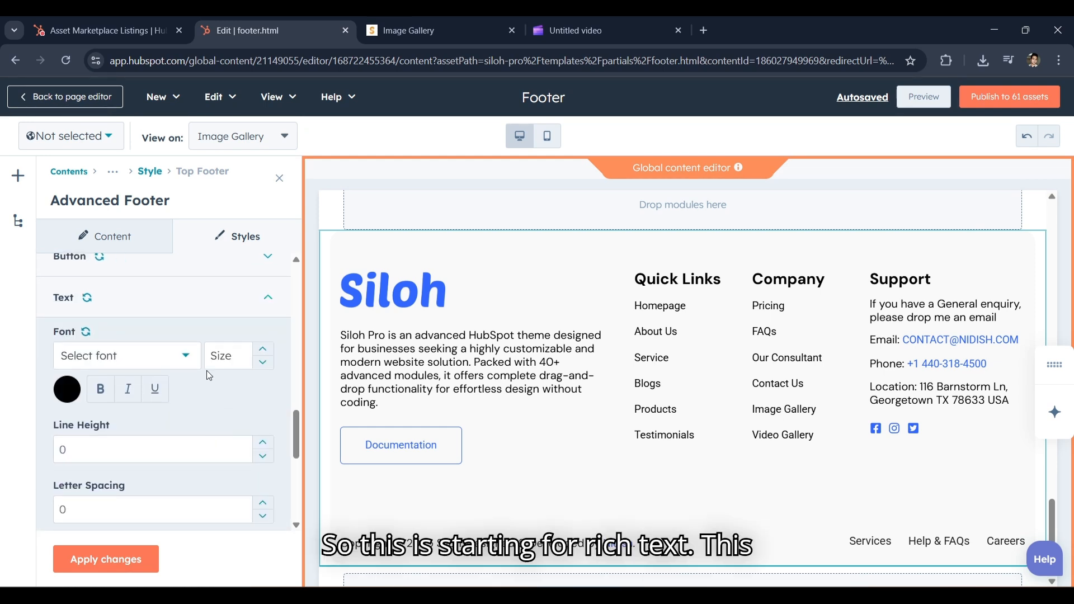
left_click_drag(338, 336, 384, 403)
scroll(196, 374, "down", 1)
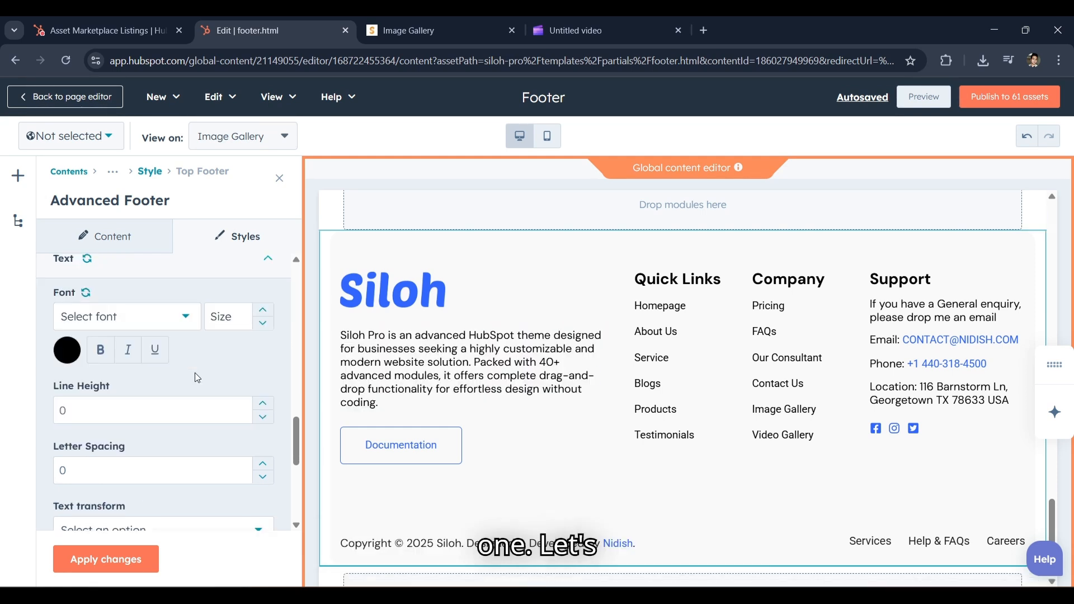
left_click(237, 279)
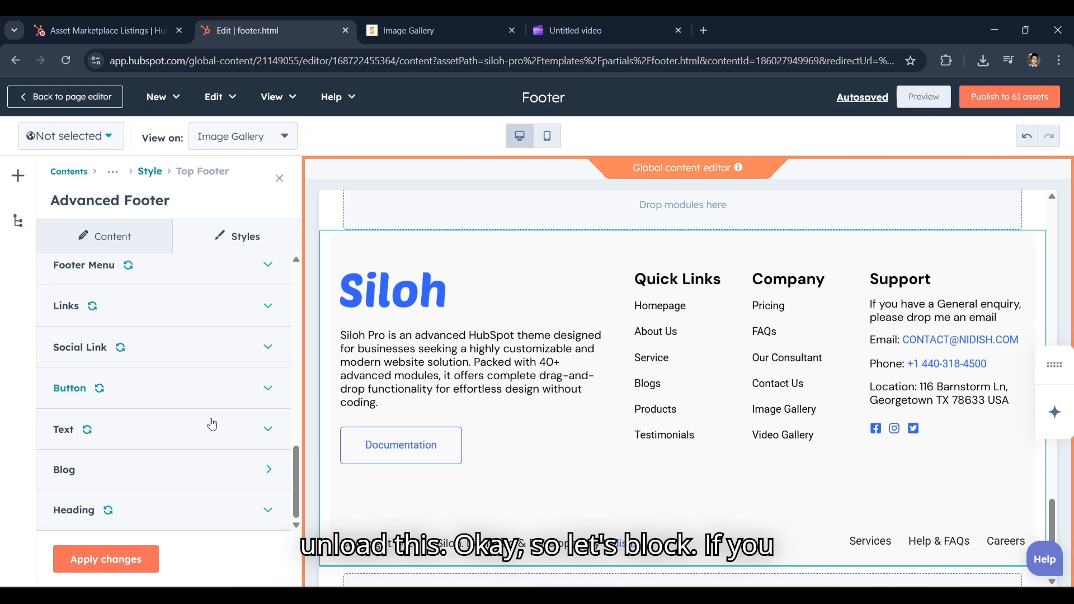
Step: Open the top footer's Blog styles and review the Title font, line height, letter spacing, margin and padding options
left_click(204, 459)
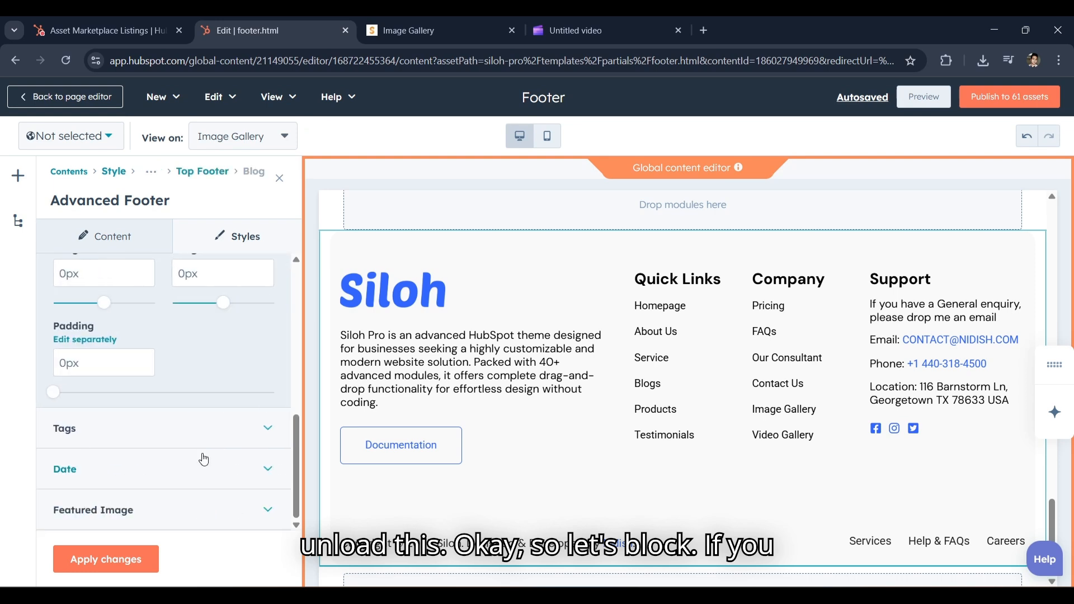
scroll(204, 456, "up", 4)
scroll(204, 458, "up", 4)
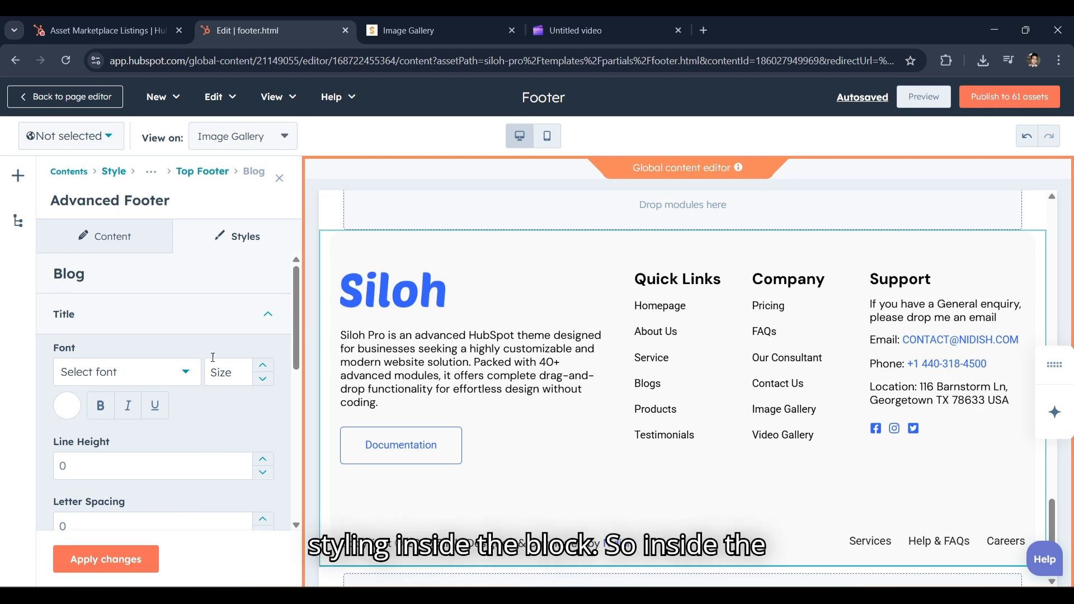
scroll(201, 370, "down", 4)
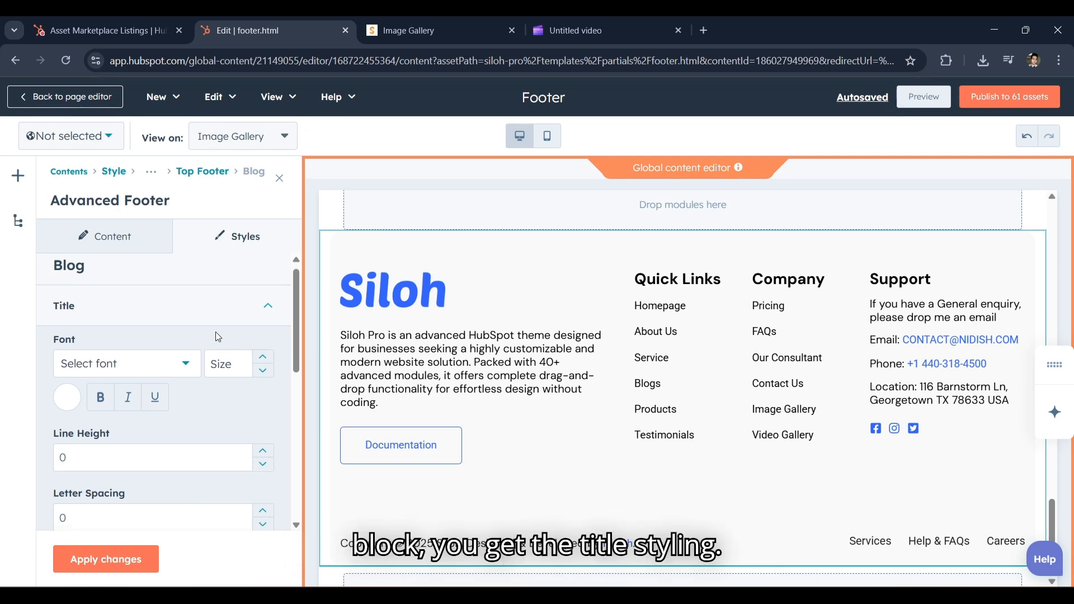
scroll(198, 382, "down", 3)
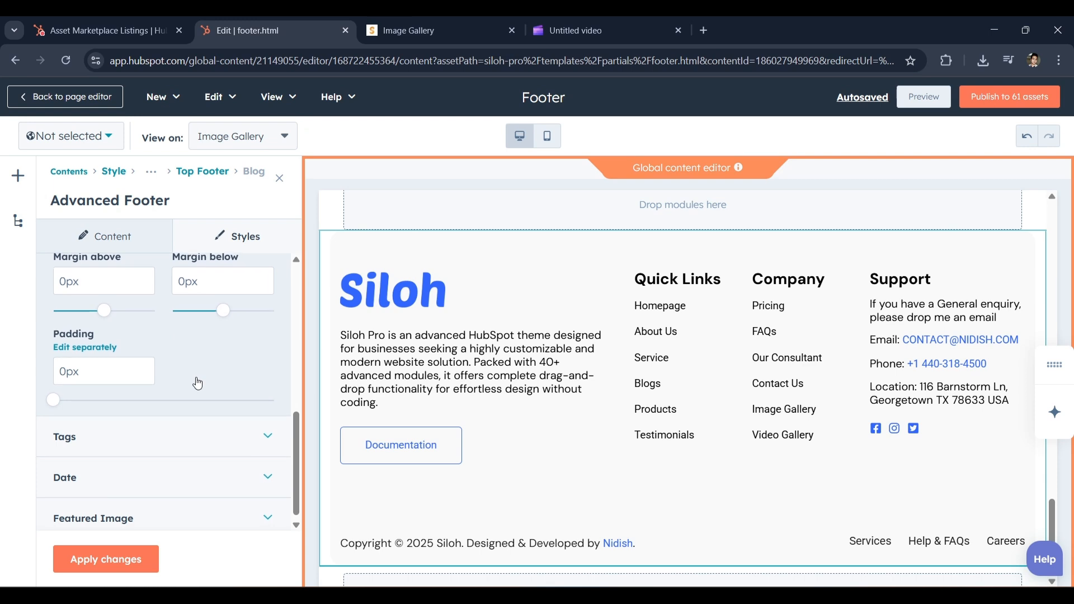
Step: Expand the Blog's Tags, Date and Featured Image settings, review their options, and return to the Top Footer styles
left_click(198, 426)
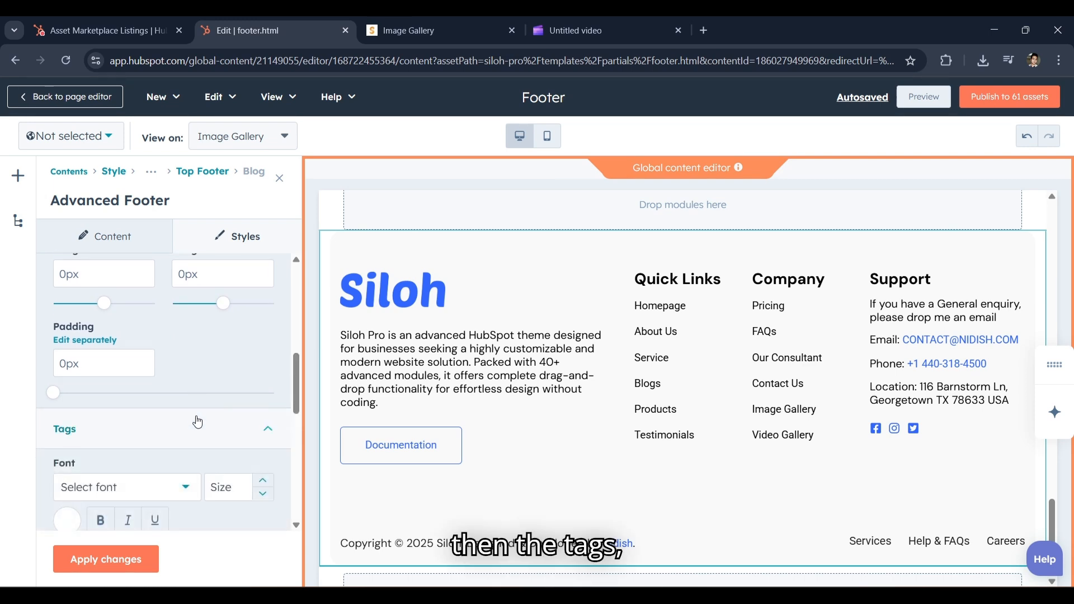
scroll(198, 422, "down", 4)
scroll(196, 415, "down", 4)
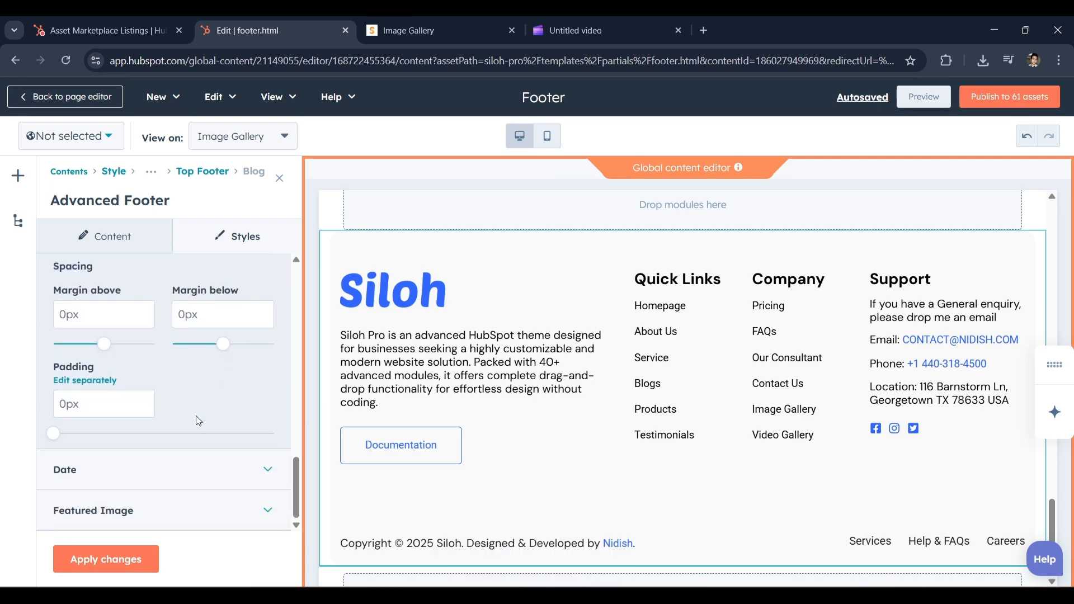
left_click(181, 465)
scroll(180, 461, "down", 5)
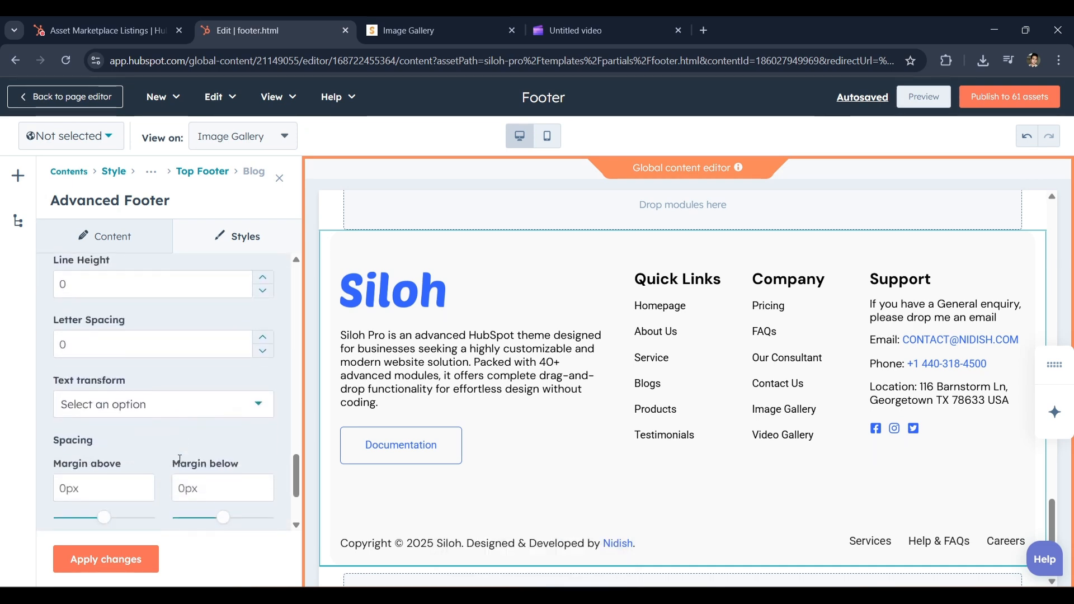
left_click(164, 515)
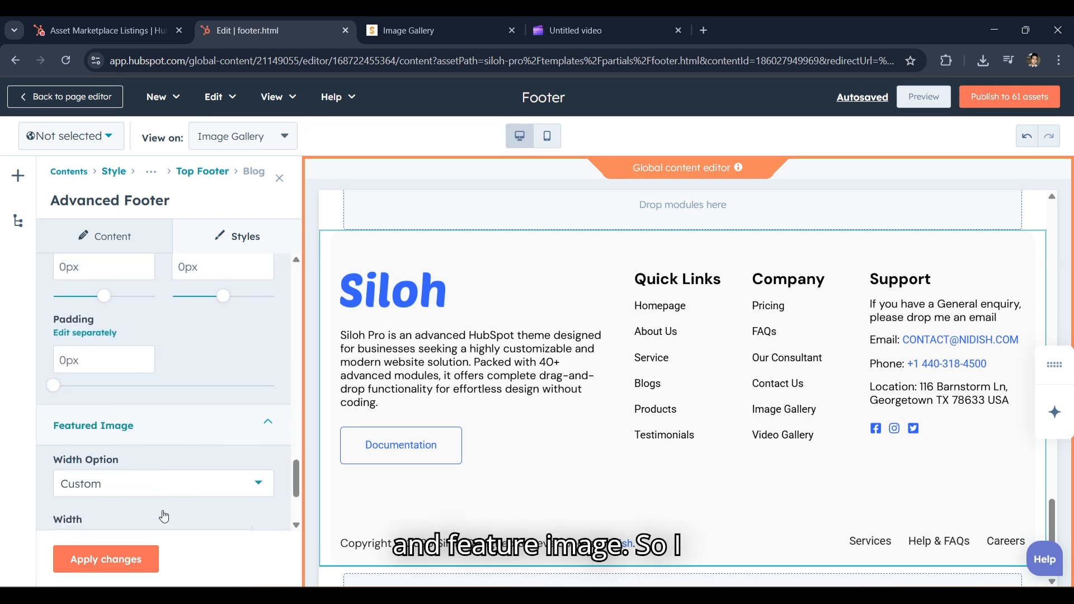
scroll(163, 512, "down", 3)
scroll(198, 404, "up", 10)
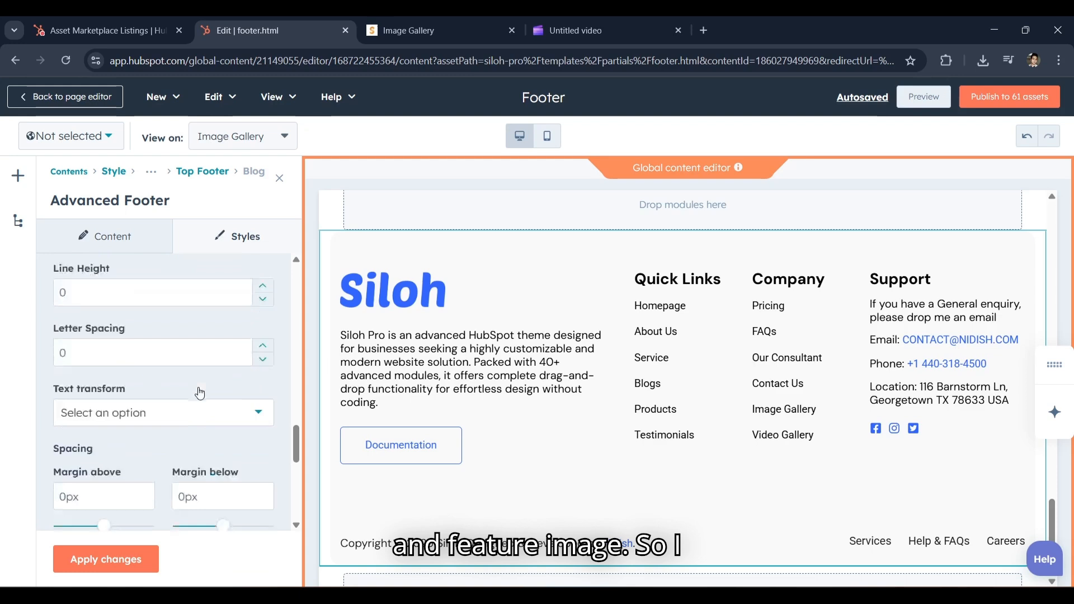
scroll(201, 392, "up", 5)
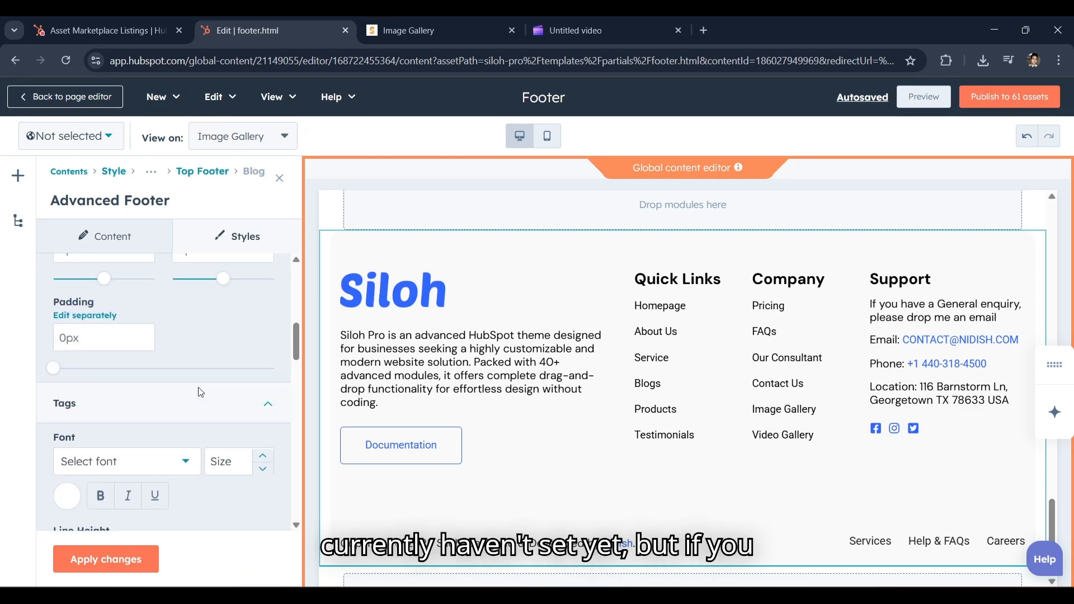
scroll(201, 392, "up", 3)
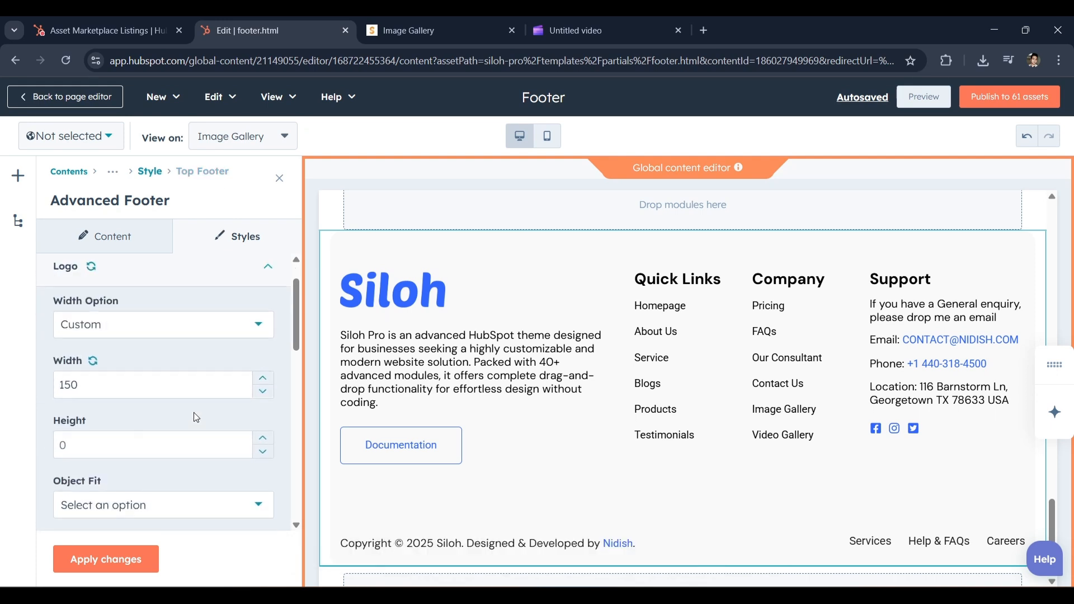
Step: Collapse the top footer's Logo, Image Group and Footer Menu settings
left_click(221, 327)
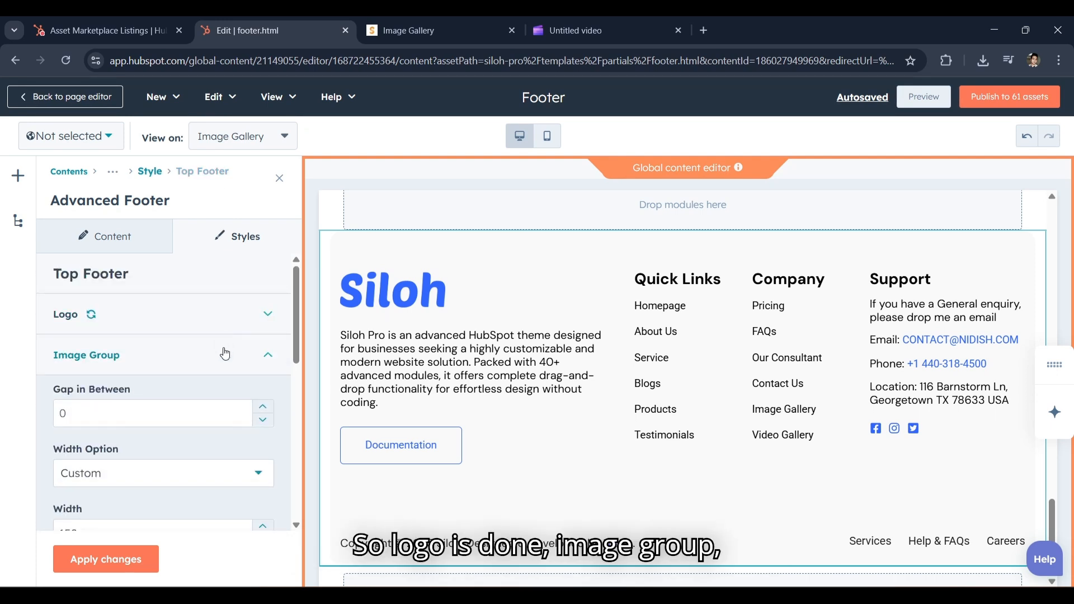
left_click(227, 393)
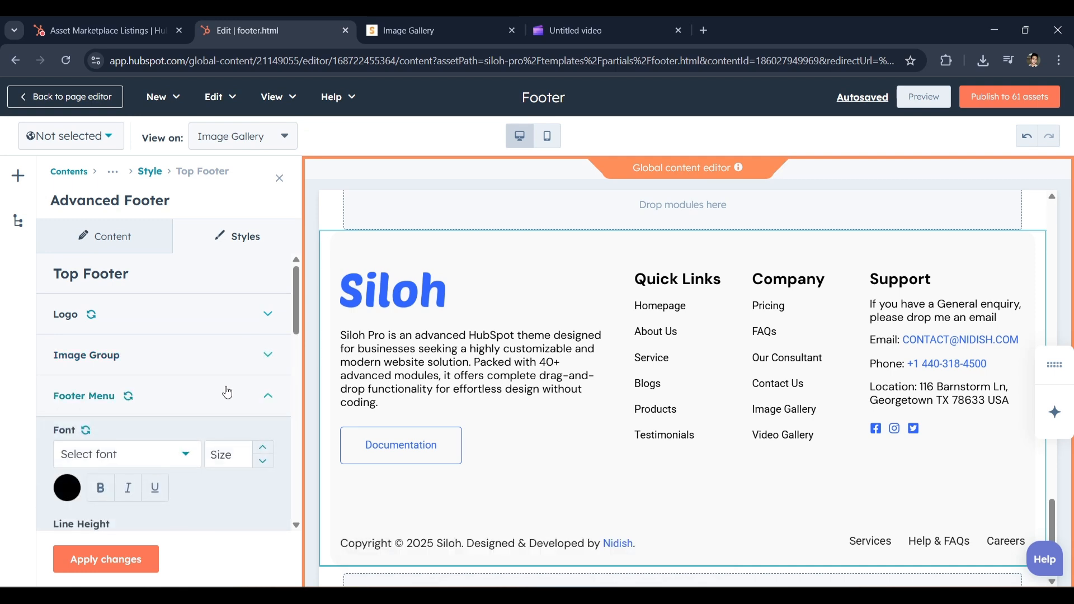
left_click(228, 393)
scroll(215, 476, "down", 3)
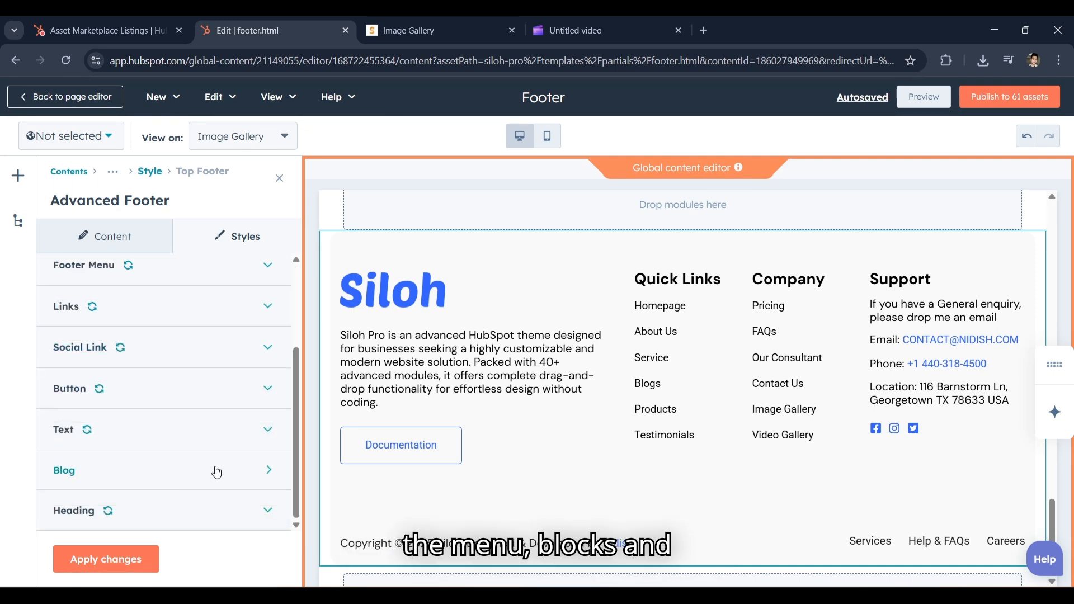
Step: Expand the top footer's Heading settings, review the font, line height, letter spacing, text transform and spacing options, and collapse them again
scroll(212, 449, "down", 4)
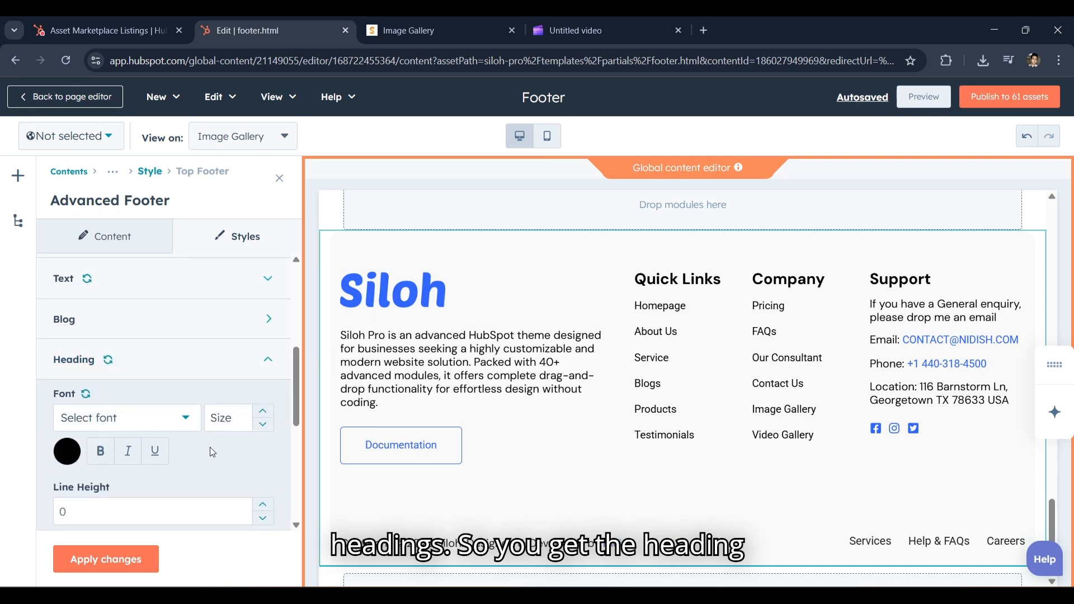
scroll(210, 447, "up", 2)
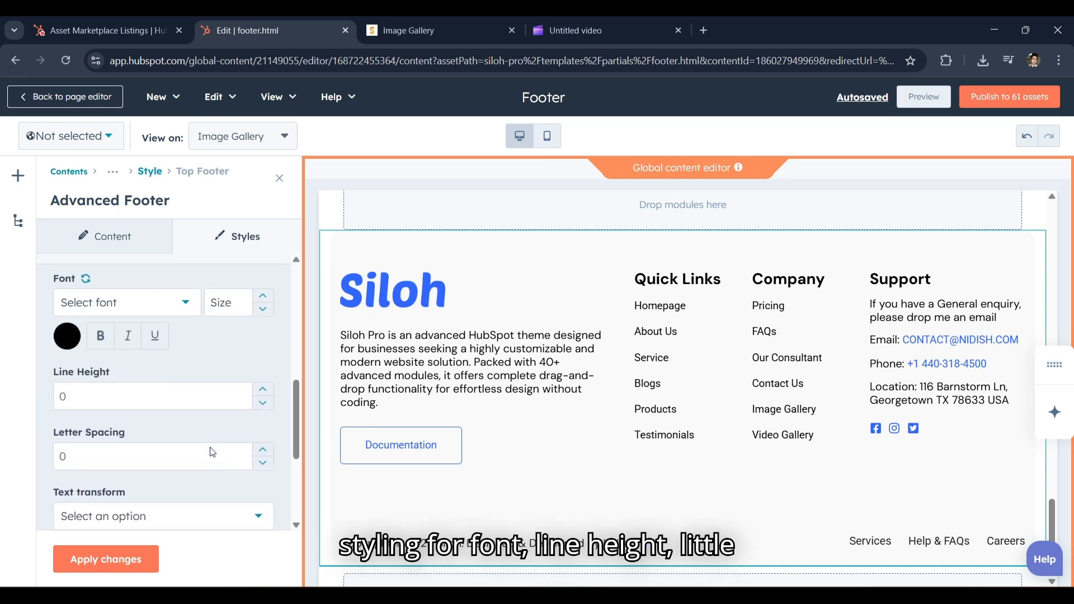
scroll(195, 357, "down", 3)
scroll(195, 360, "down", 2)
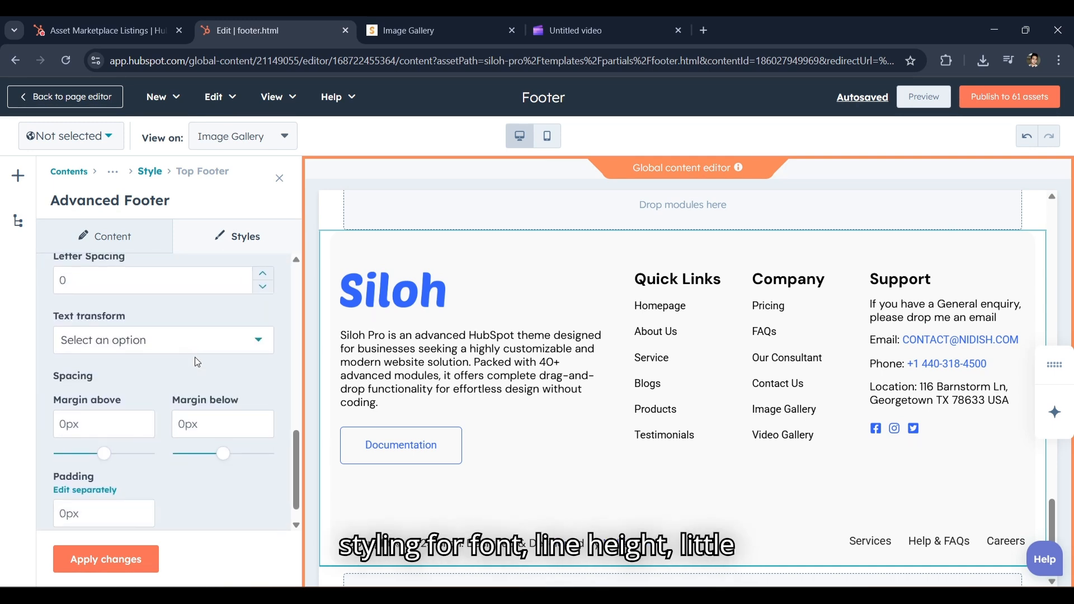
scroll(194, 361, "up", 3)
scroll(194, 357, "up", 6)
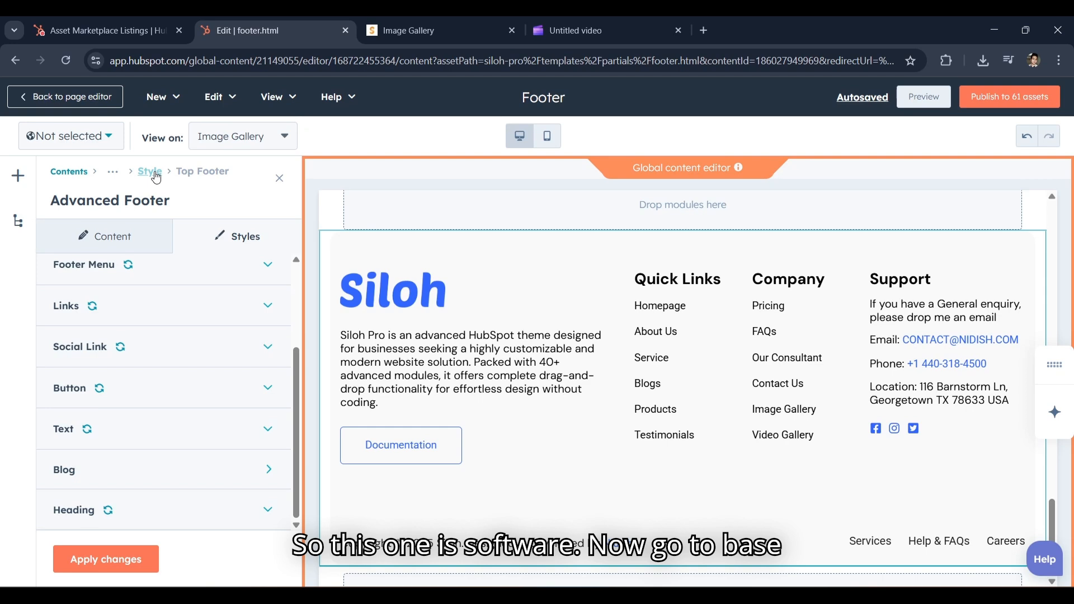
Step: Open the Base Footer styles and review the Image Group's gap, width option, width, height and object fit settings
left_click(187, 232)
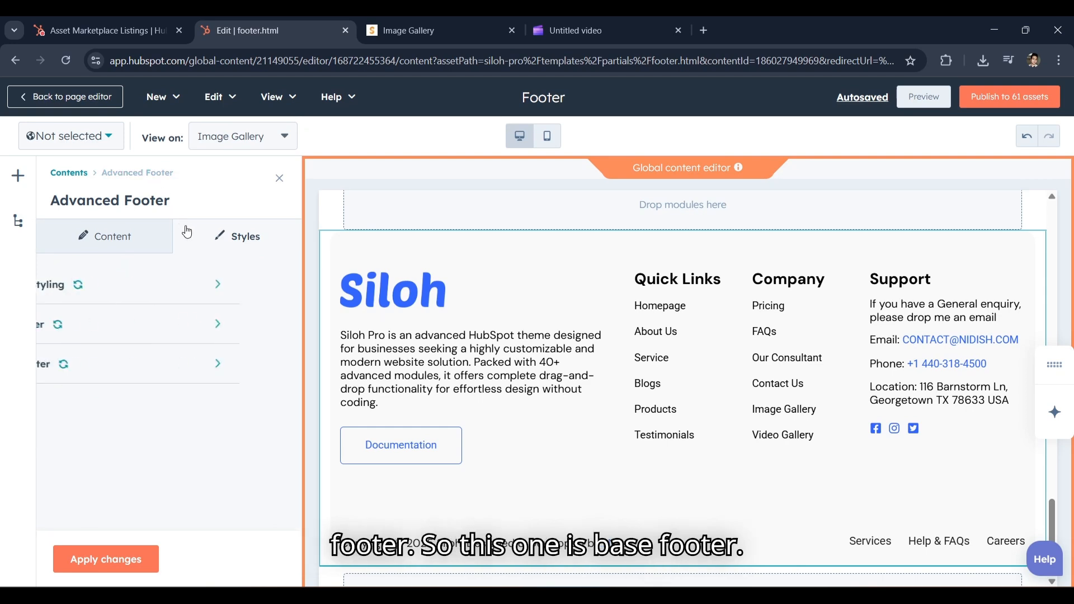
left_click(175, 367)
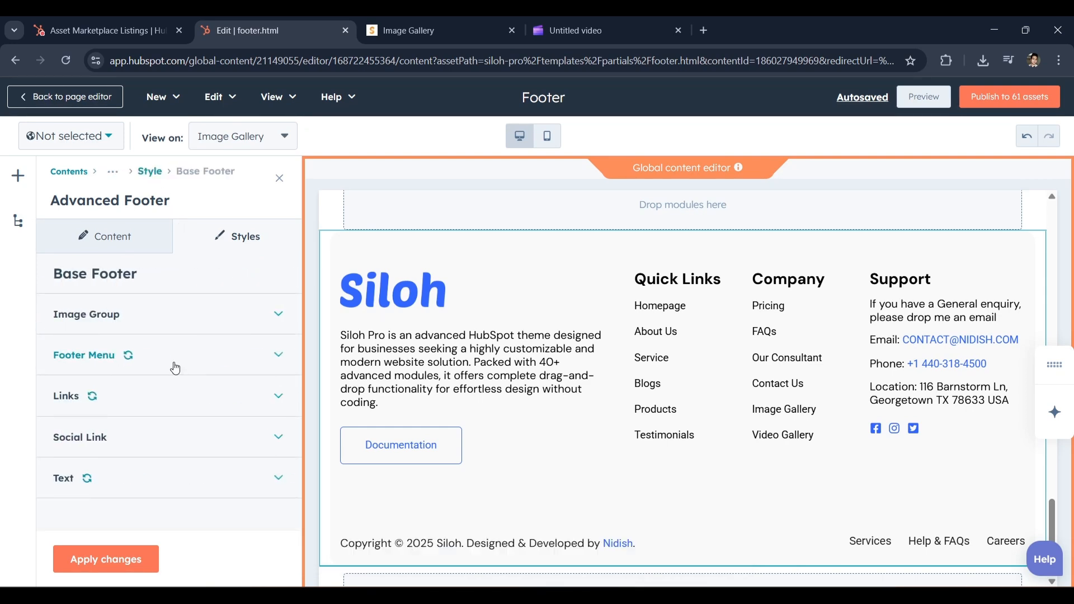
left_click(237, 332)
scroll(211, 408, "down", 2)
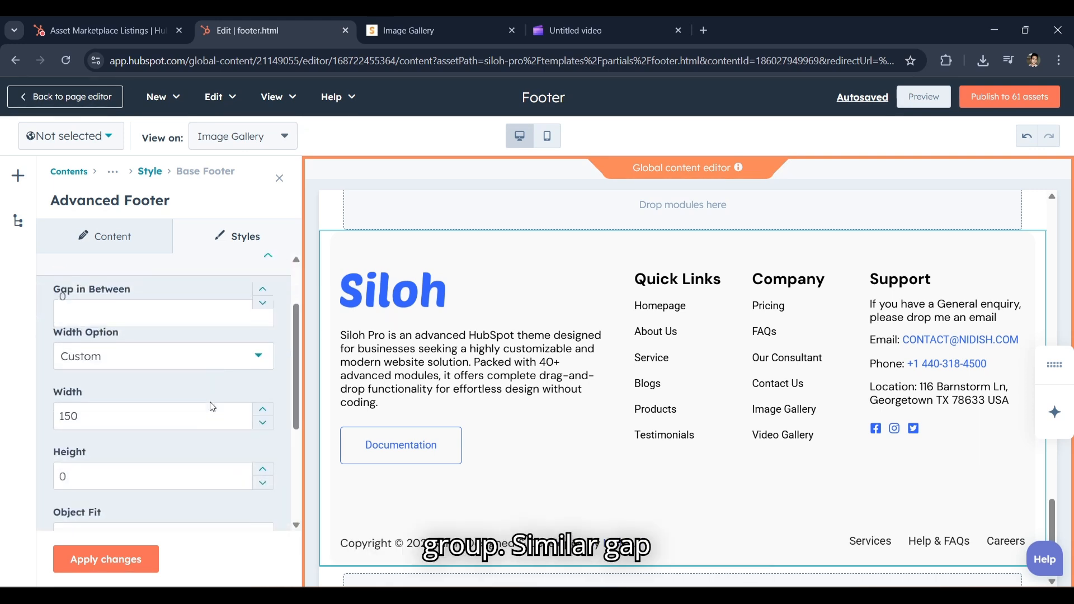
scroll(211, 408, "up", 1)
scroll(212, 407, "down", 1)
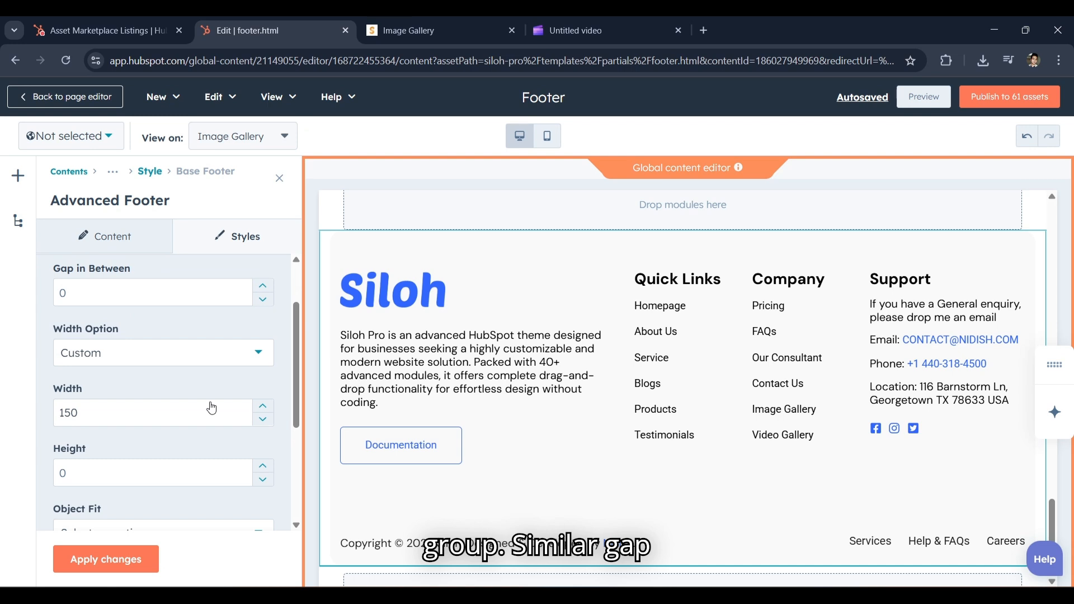
scroll(211, 408, "down", 3)
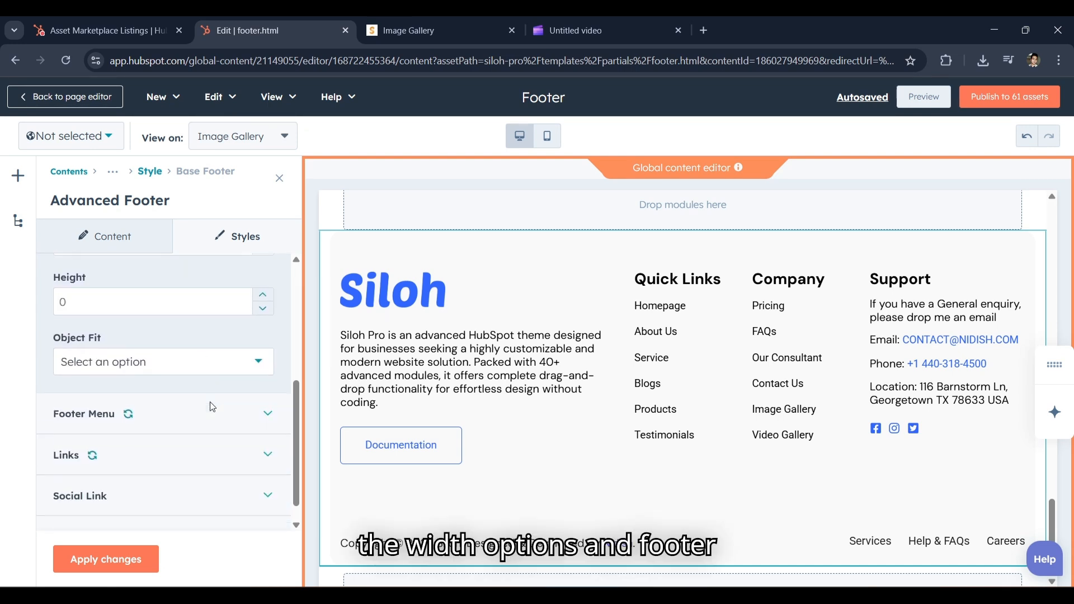
Step: Review the base footer's Footer Menu font, line height, letter spacing, text transform, hover color and border options, then collapse Image Group and Footer Menu
left_click(222, 408)
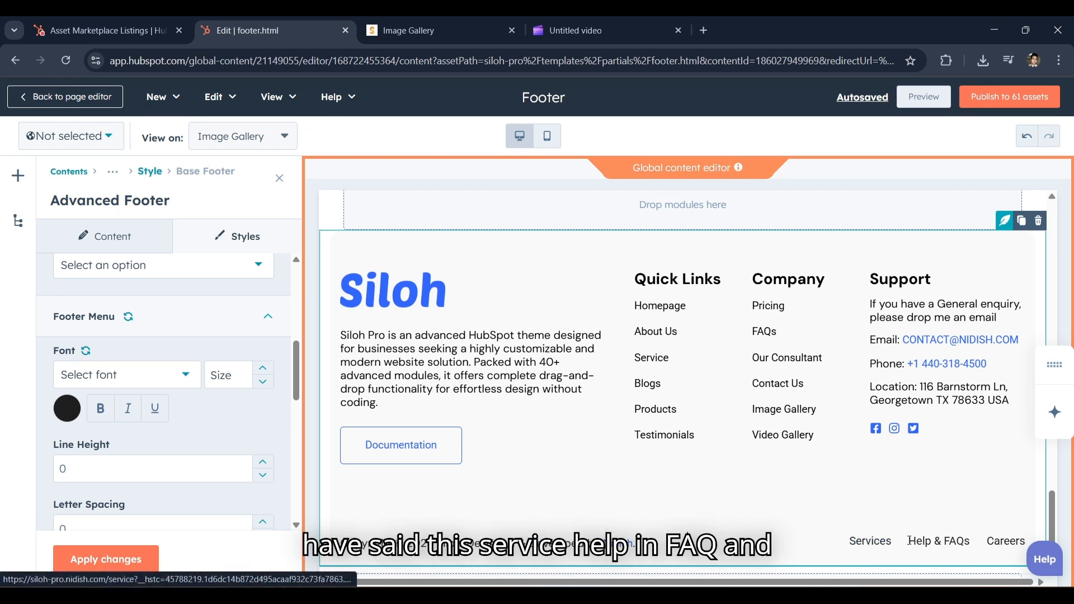
scroll(152, 425, "down", 2)
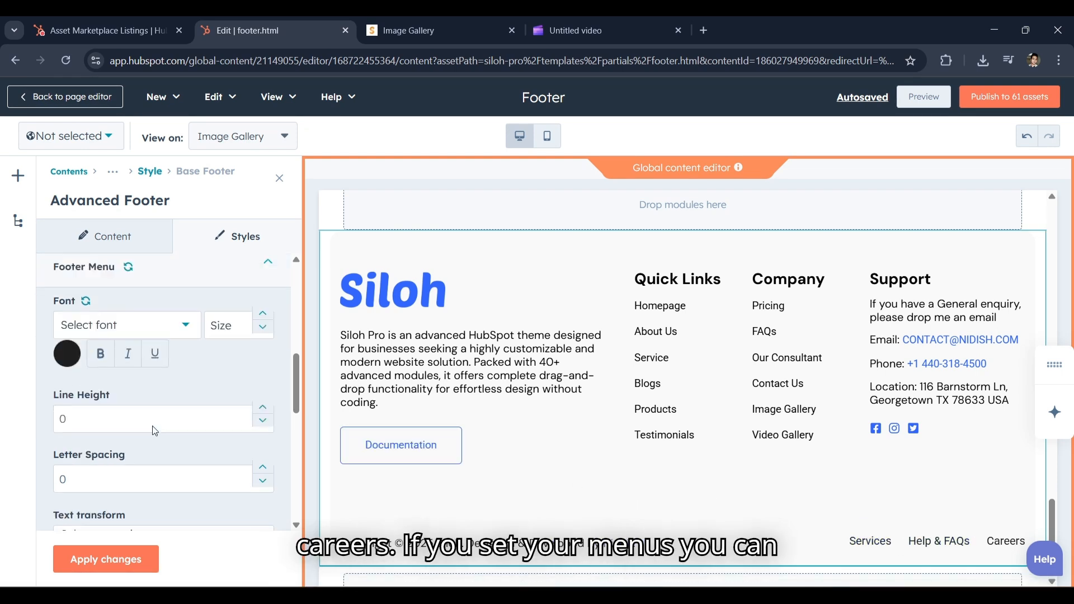
scroll(175, 350, "down", 1)
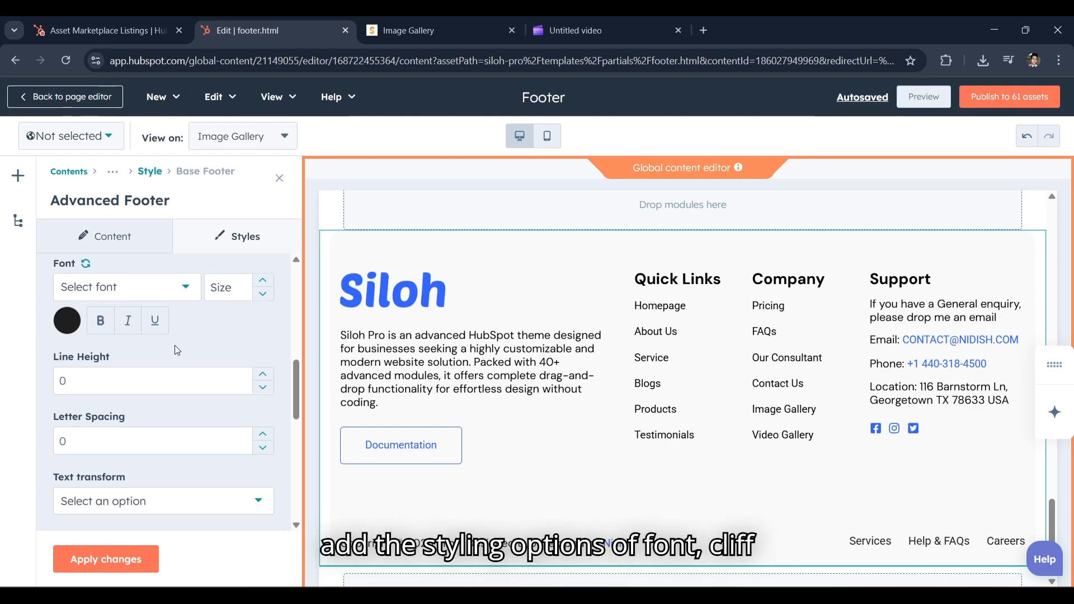
scroll(175, 350, "down", 2)
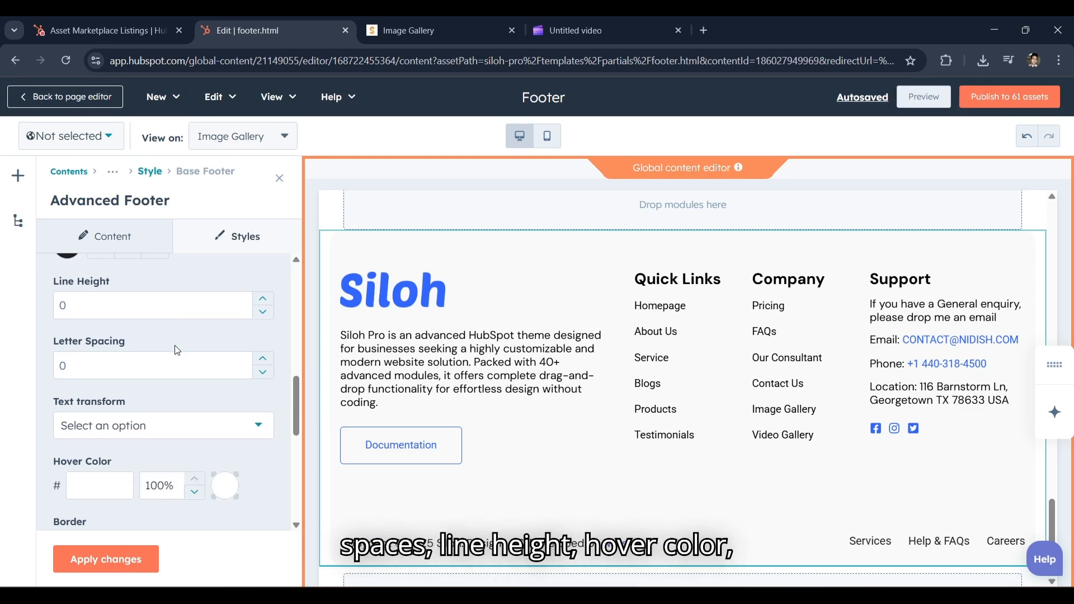
scroll(177, 351, "down", 1)
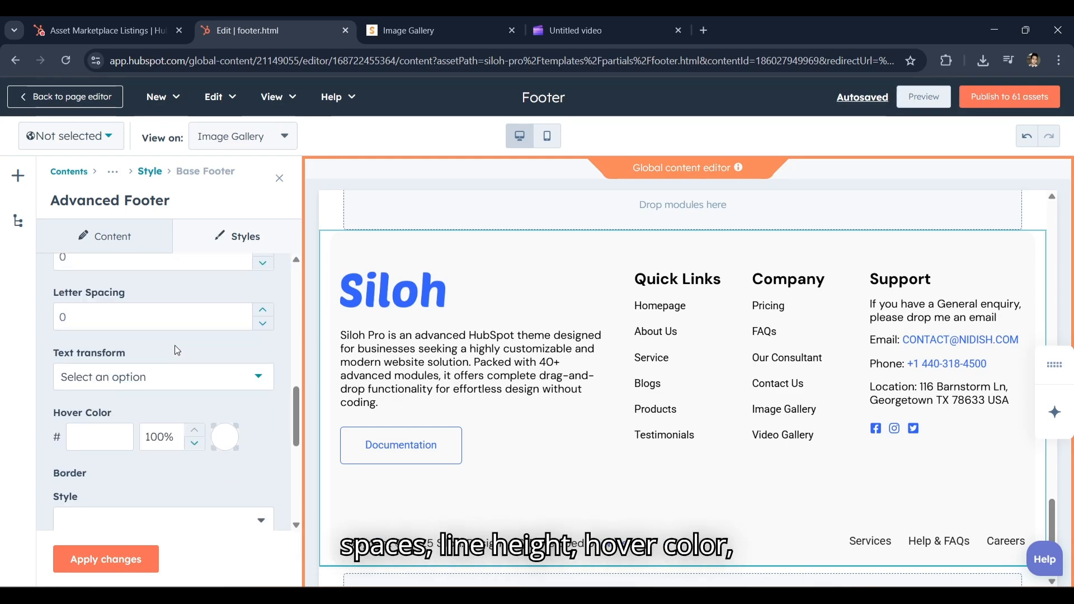
scroll(177, 350, "down", 4)
scroll(175, 346, "up", 10)
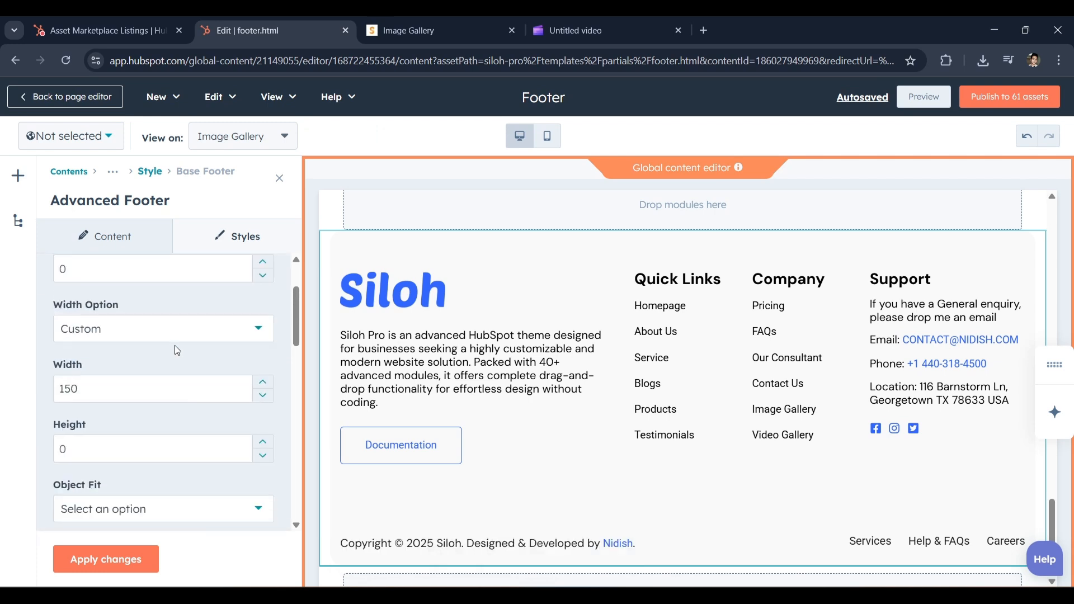
left_click(218, 332)
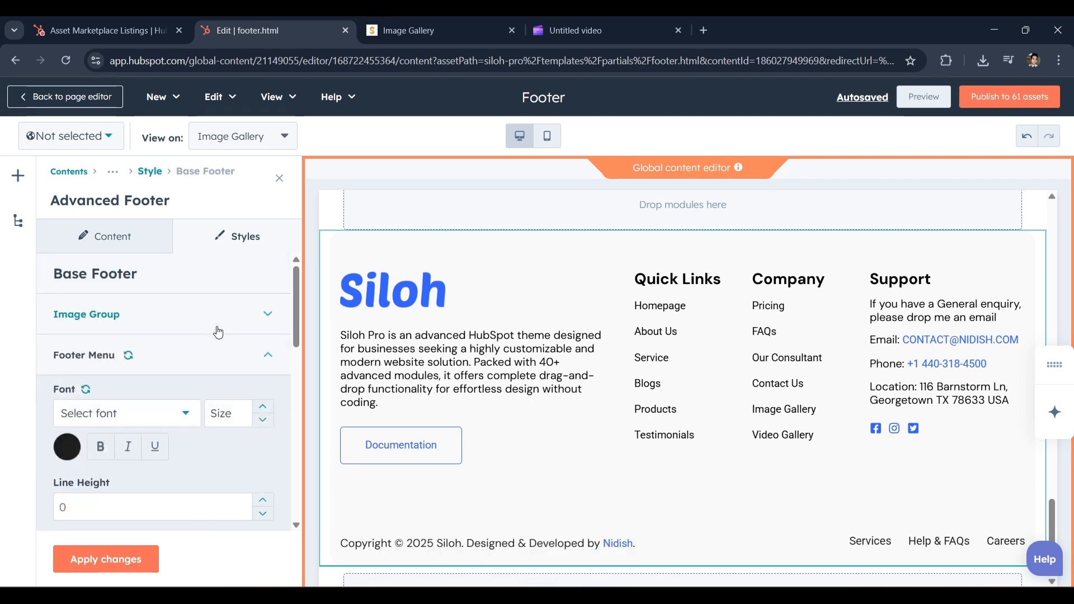
left_click(222, 356)
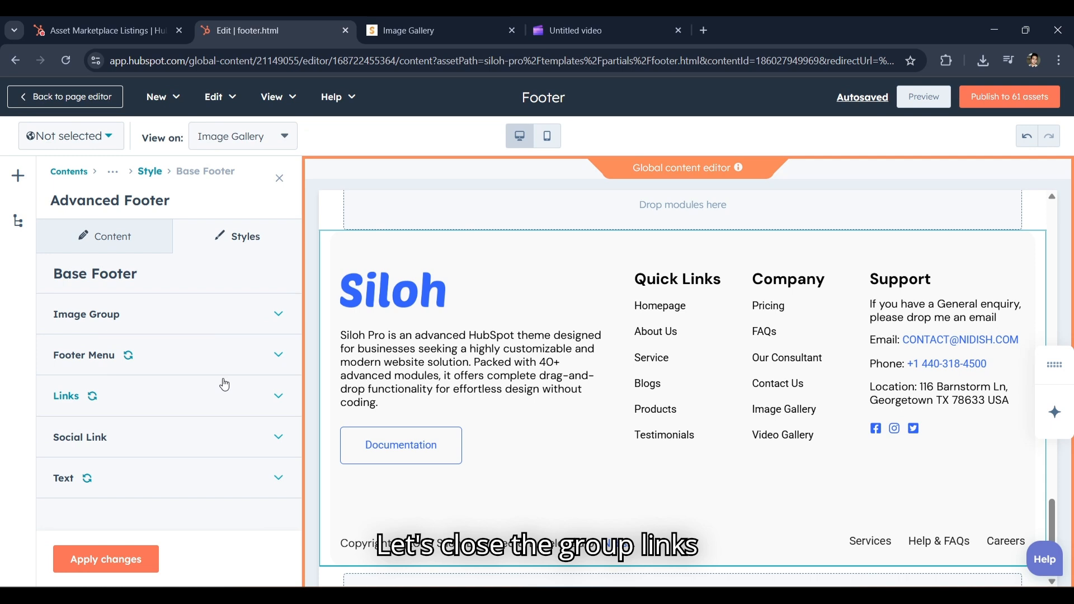
Step: Expand the base footer's Links settings, review the font, line height and letter spacing options, and collapse them again
left_click(224, 384)
scroll(223, 383, "down", 2)
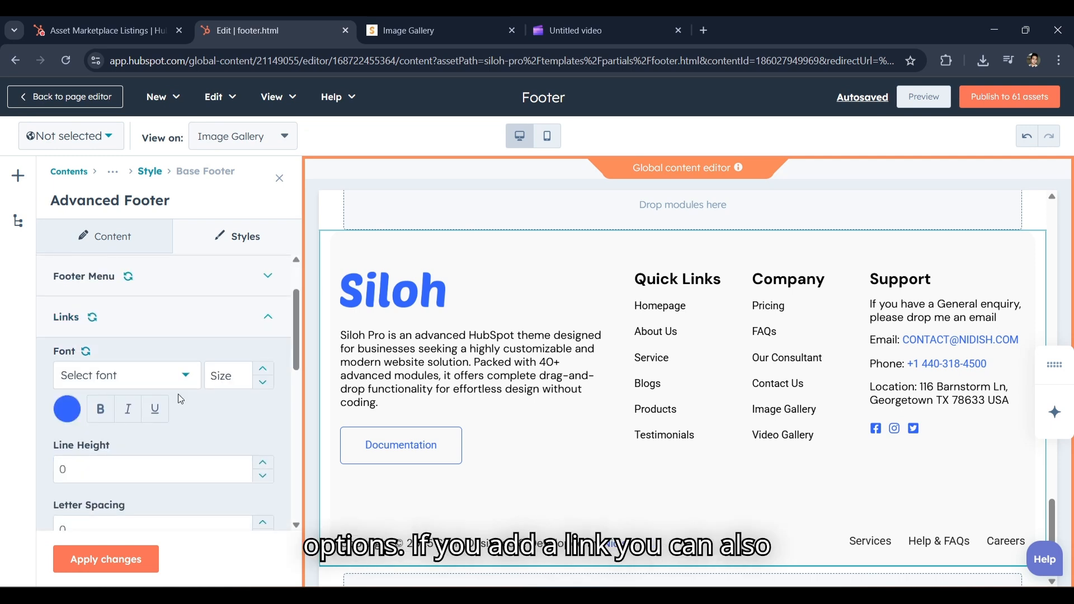
scroll(178, 394, "down", 4)
scroll(178, 394, "up", 5)
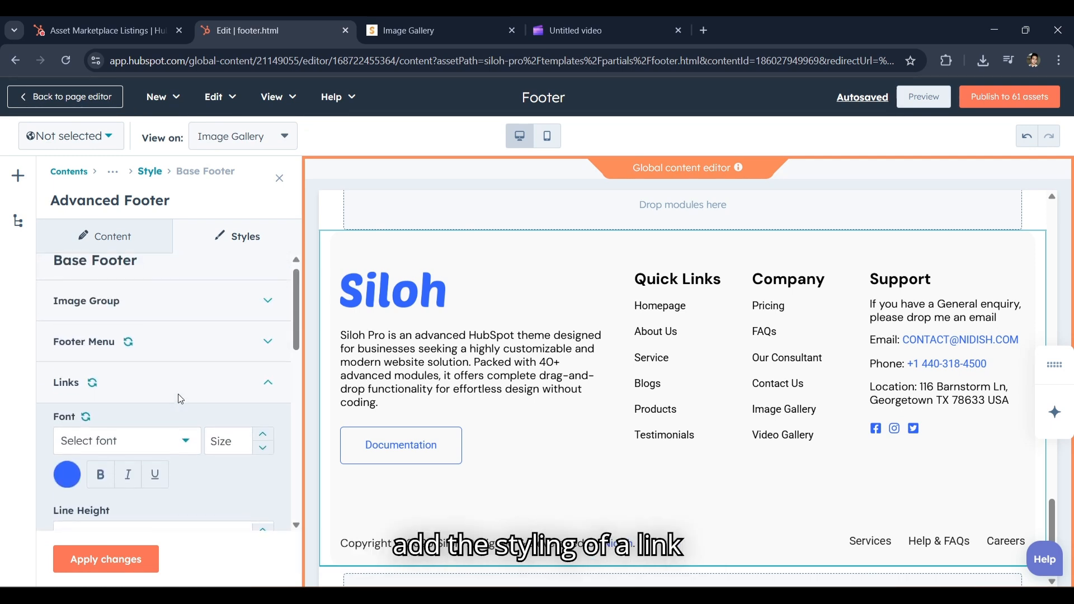
left_click(205, 380)
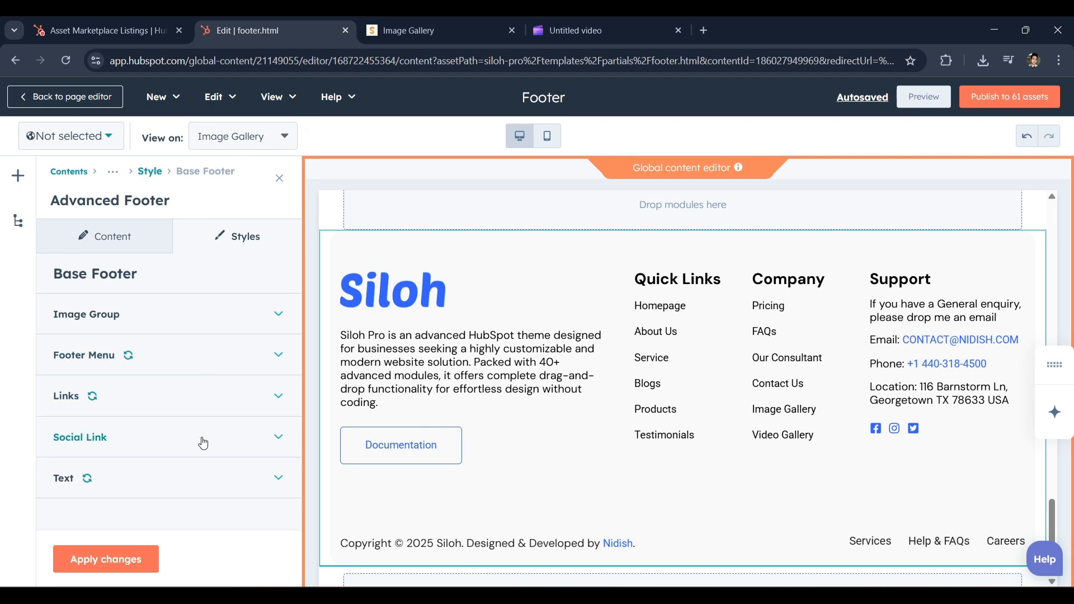
Step: Review the base footer's Social Link width, height, line height, border radius, icon color, hover color and spacing options, then collapse the group
left_click(203, 443)
scroll(201, 436, "down", 2)
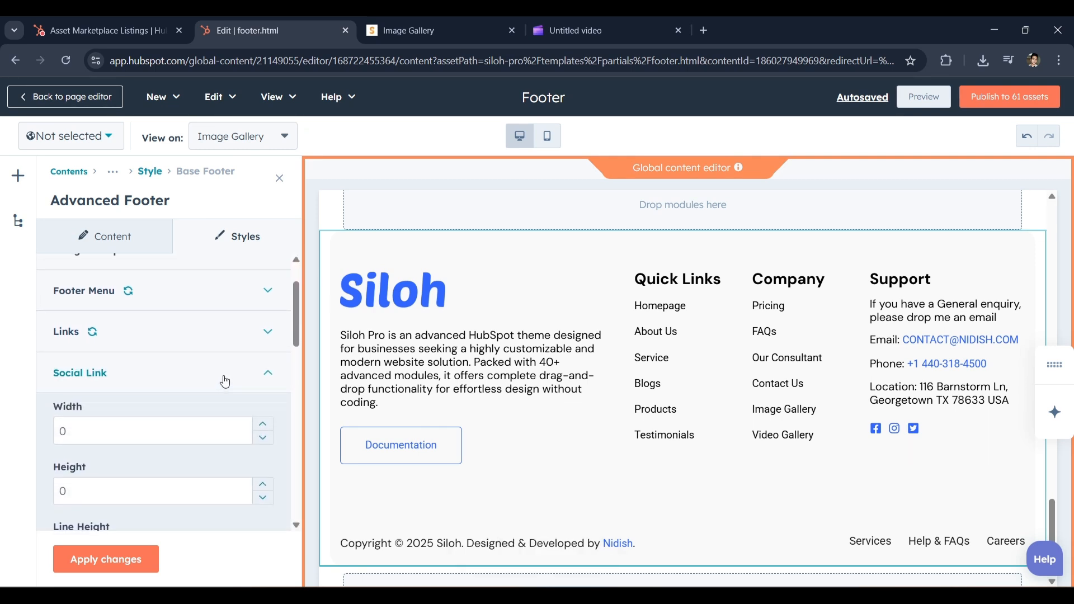
scroll(224, 381, "down", 10)
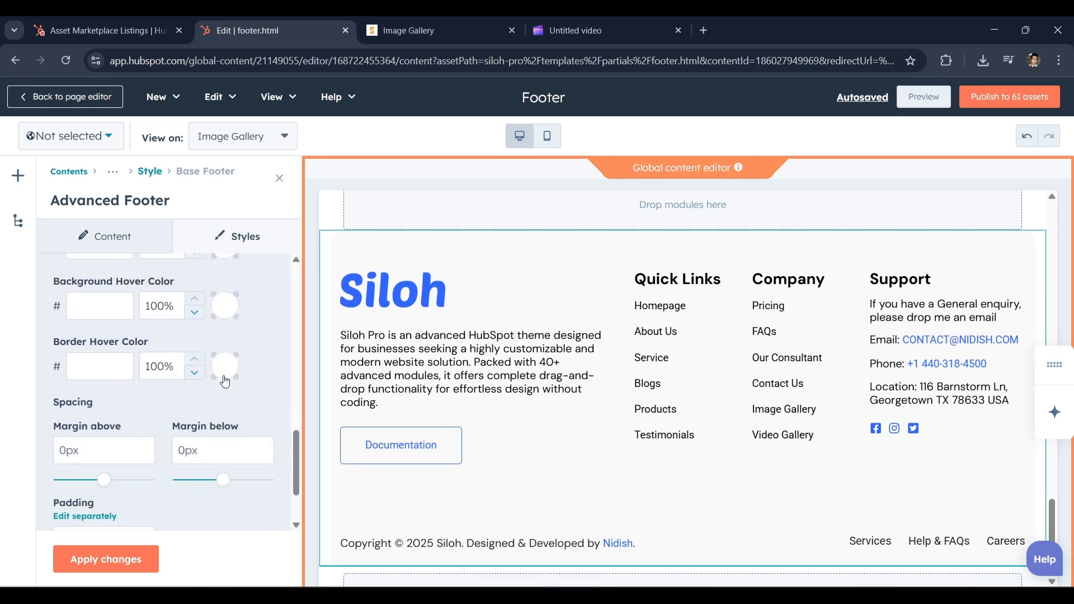
scroll(225, 382, "up", 3)
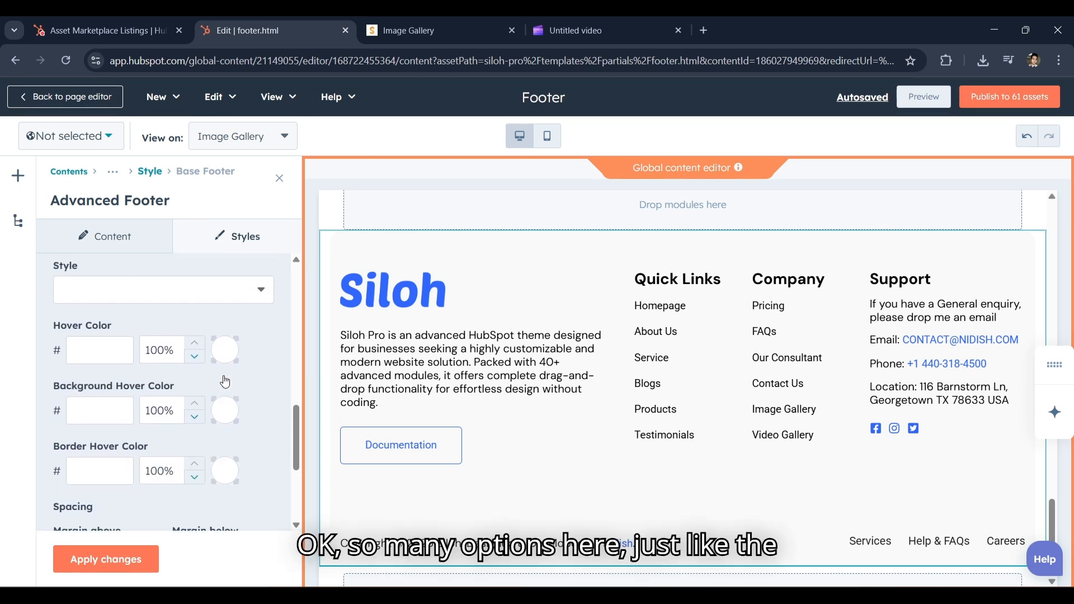
scroll(225, 382, "up", 8)
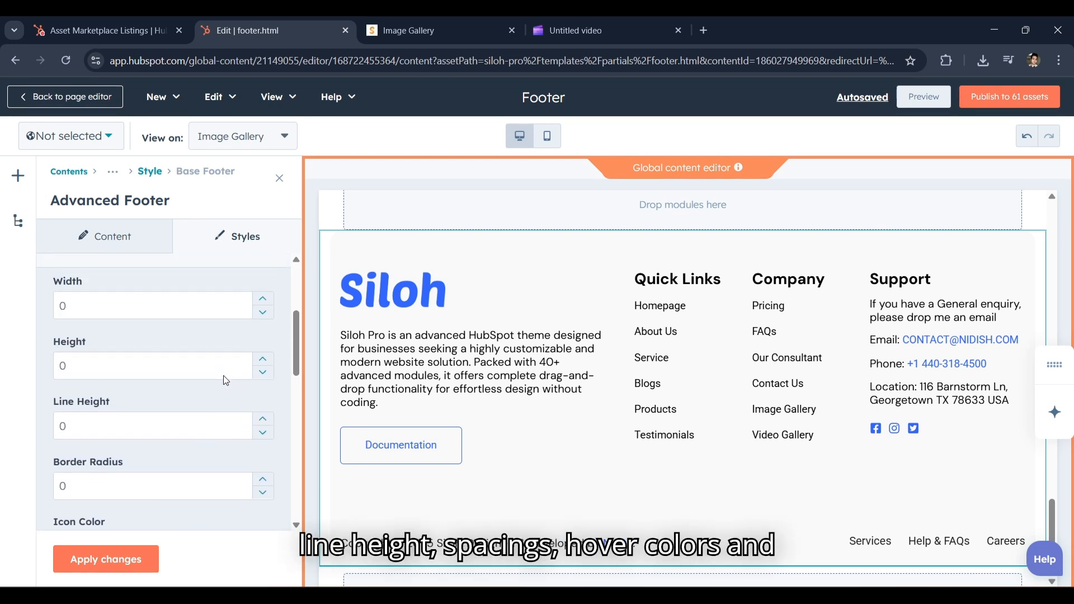
scroll(227, 370, "up", 2)
left_click(236, 334)
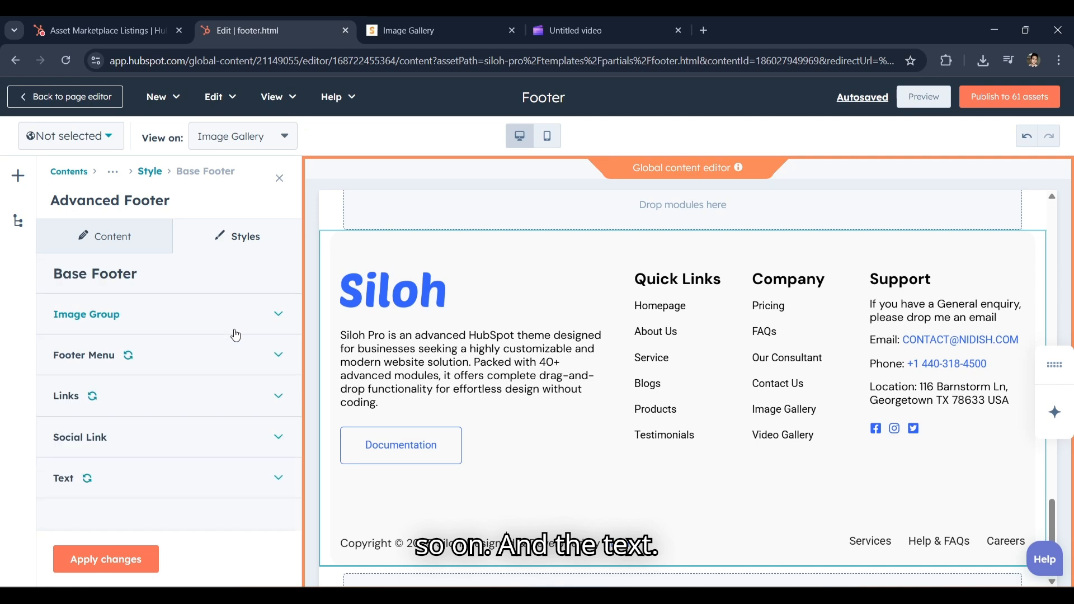
Step: Expand the base footer's Text settings and review the font, line height, letter spacing and text transform options
left_click(225, 483)
scroll(224, 478, "down", 5)
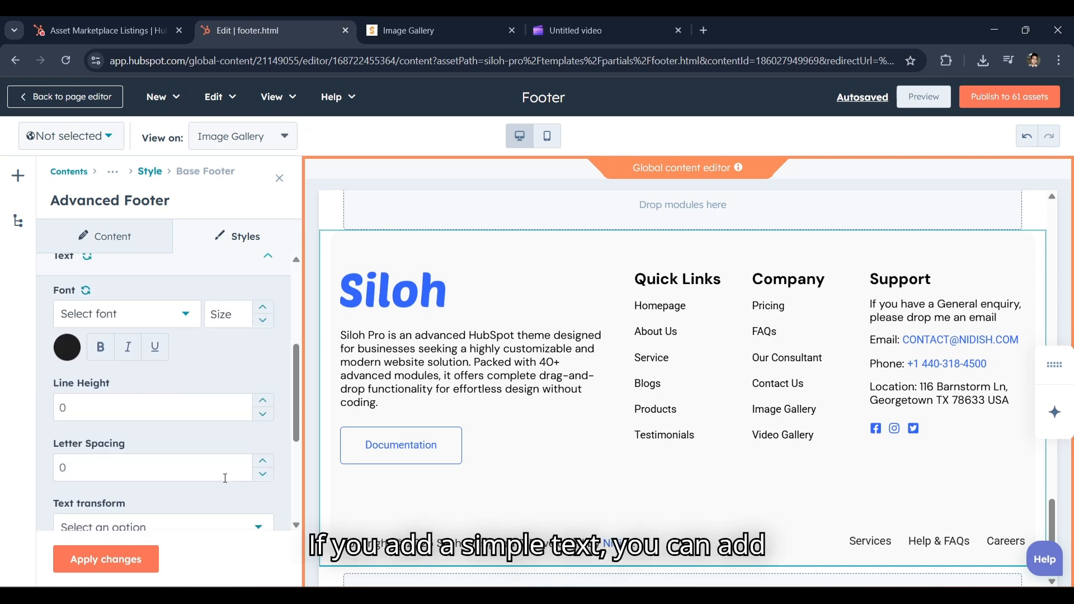
scroll(146, 347, "up", 1)
scroll(154, 370, "up", 2)
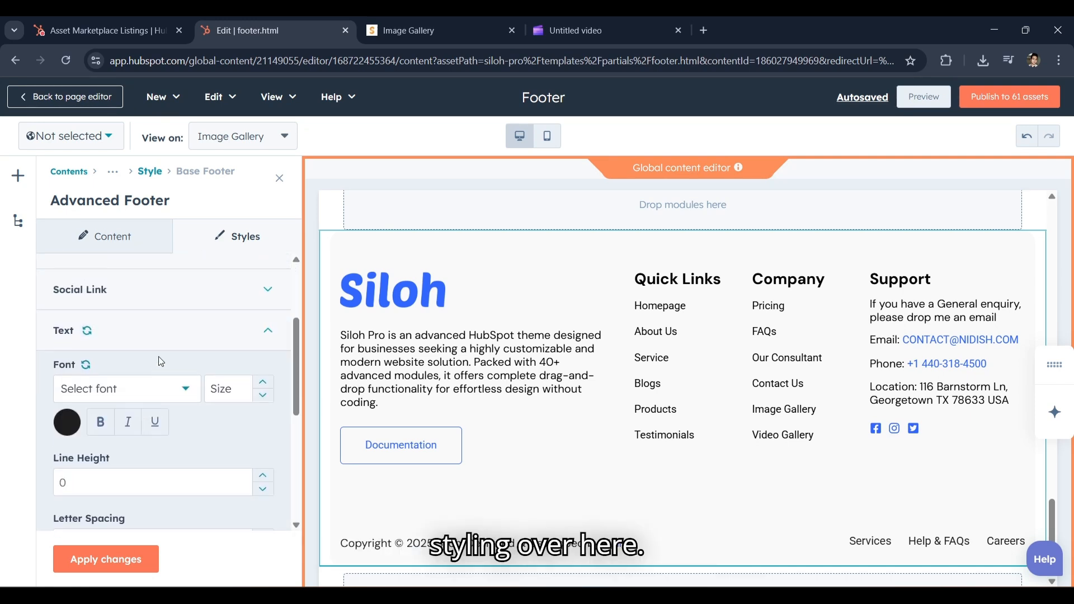